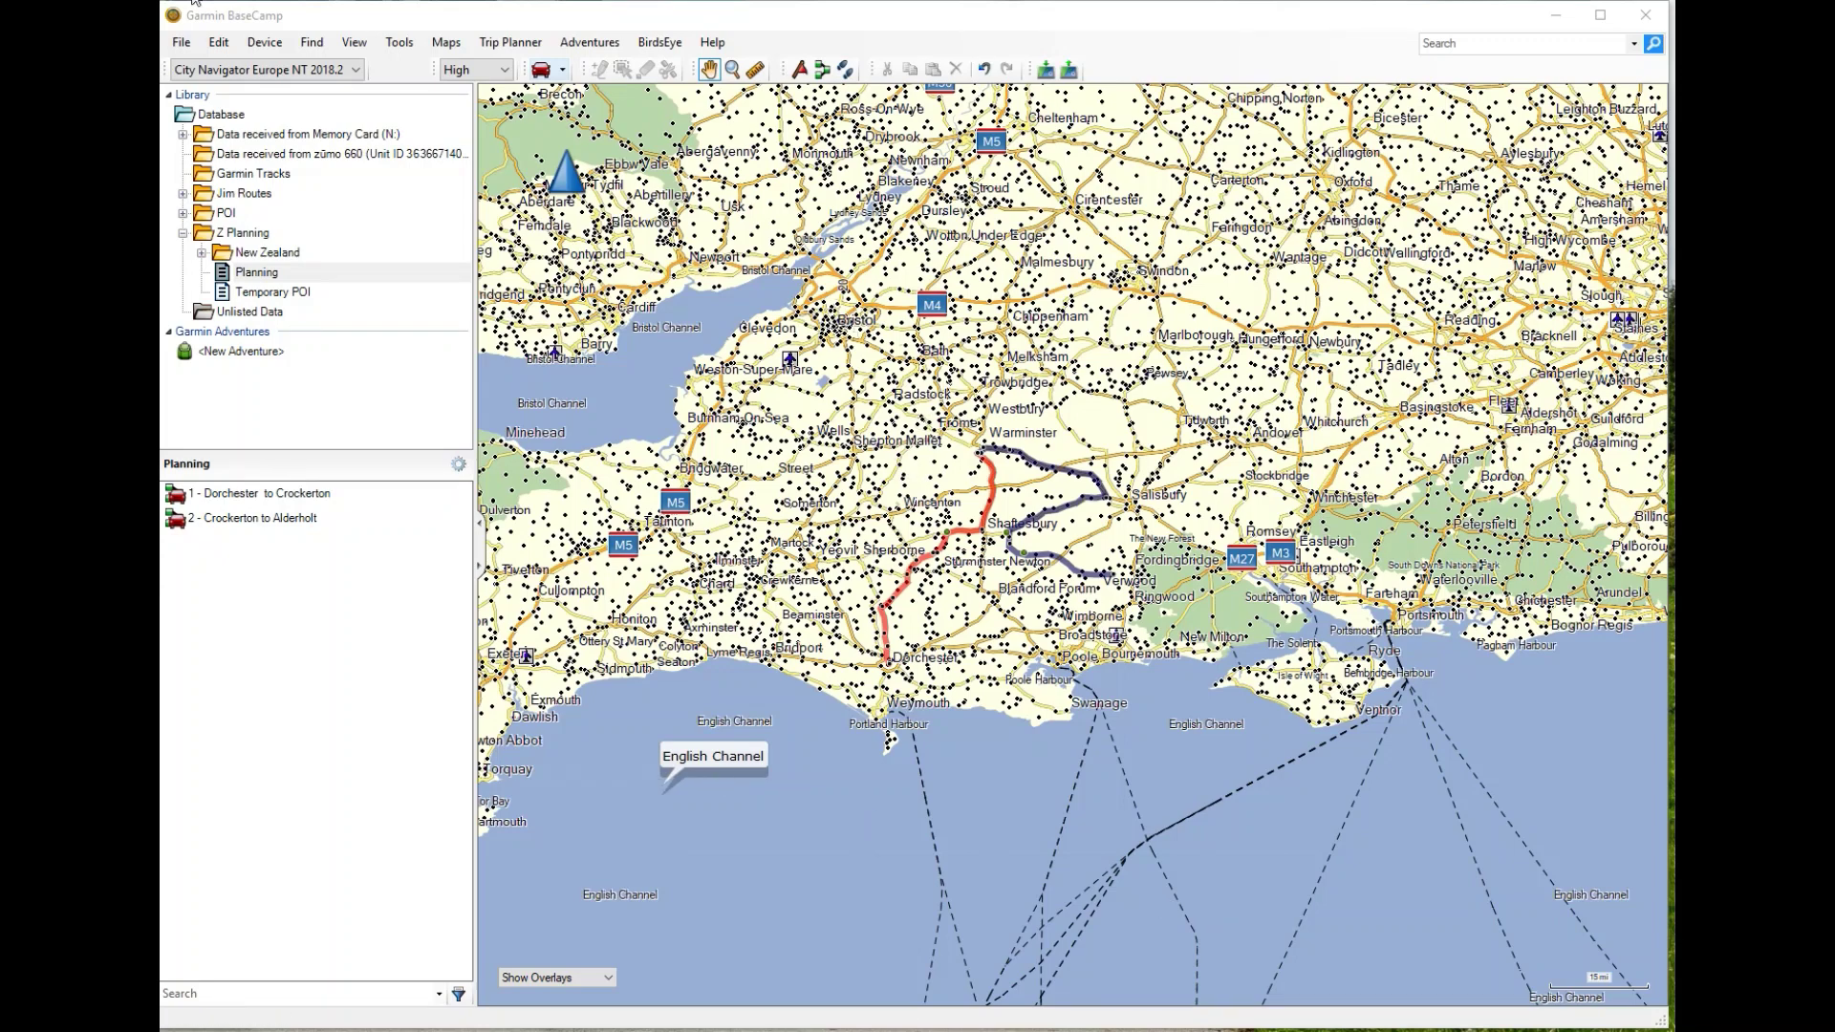
Replace City Navigator Europe NT 2018.2 with Global Map in the toolbar's map product list.
left_click(356, 70)
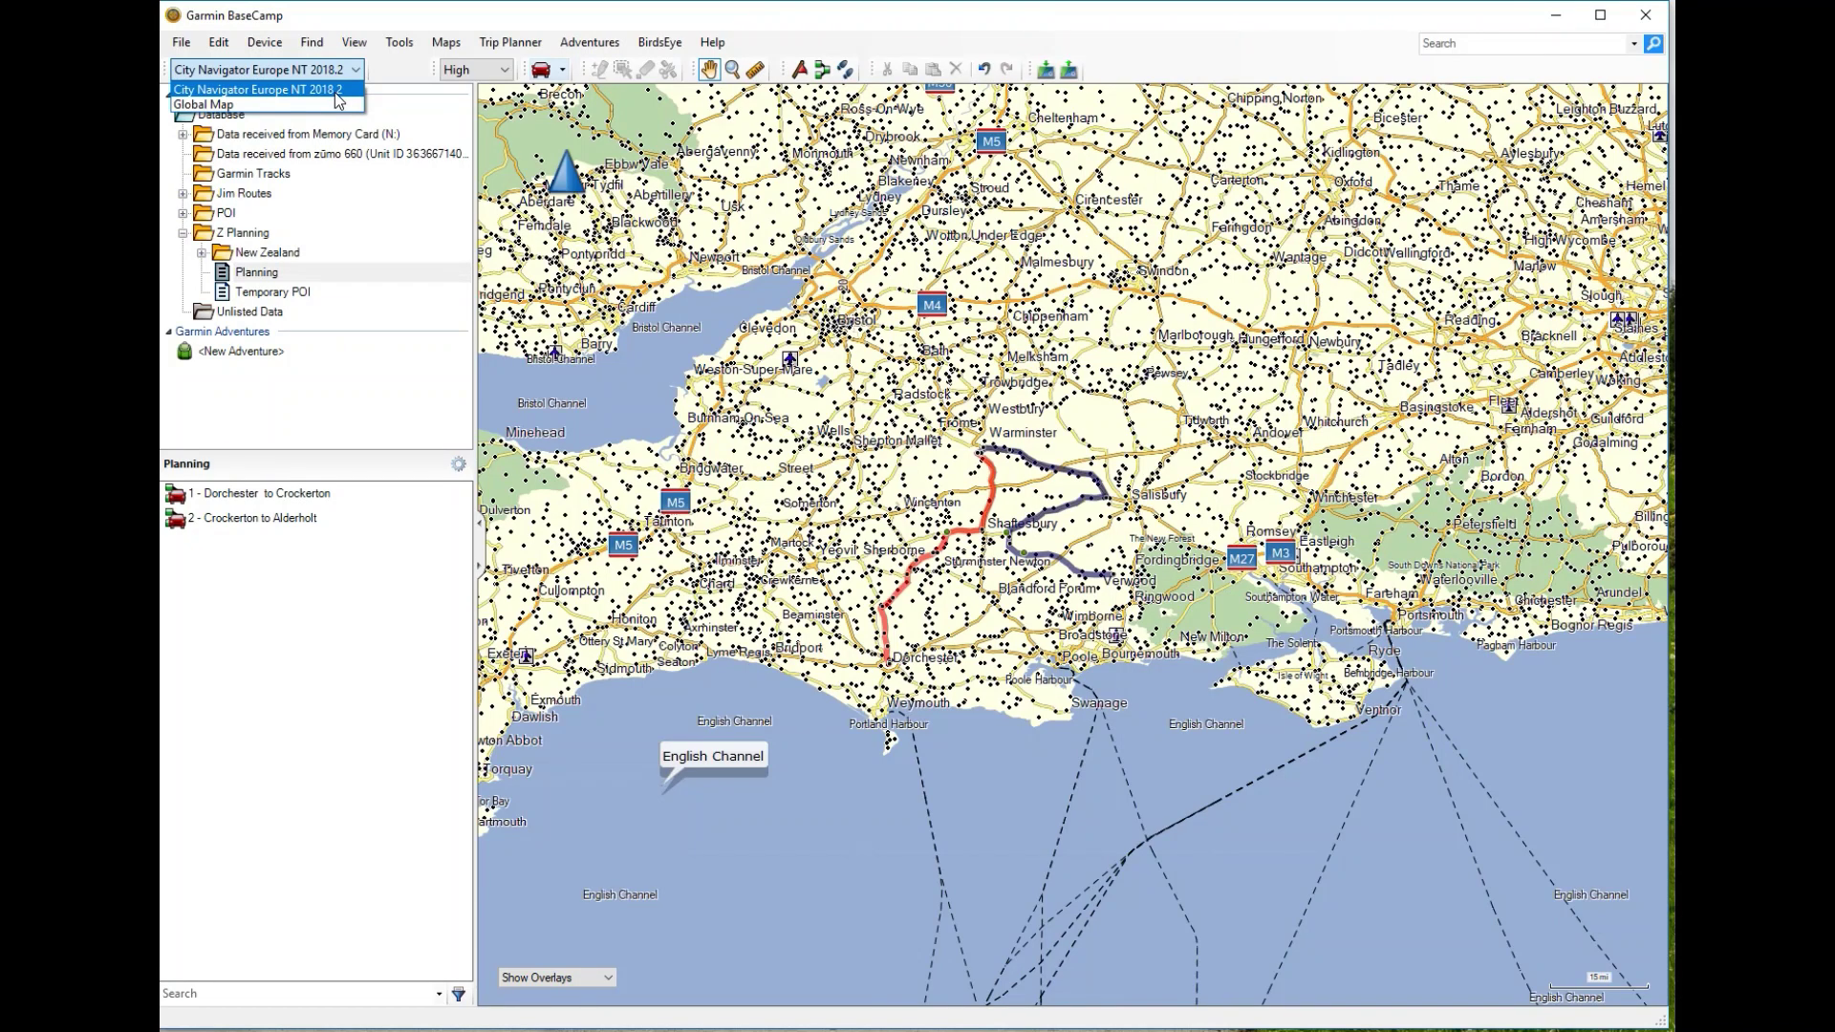
left_click(334, 104)
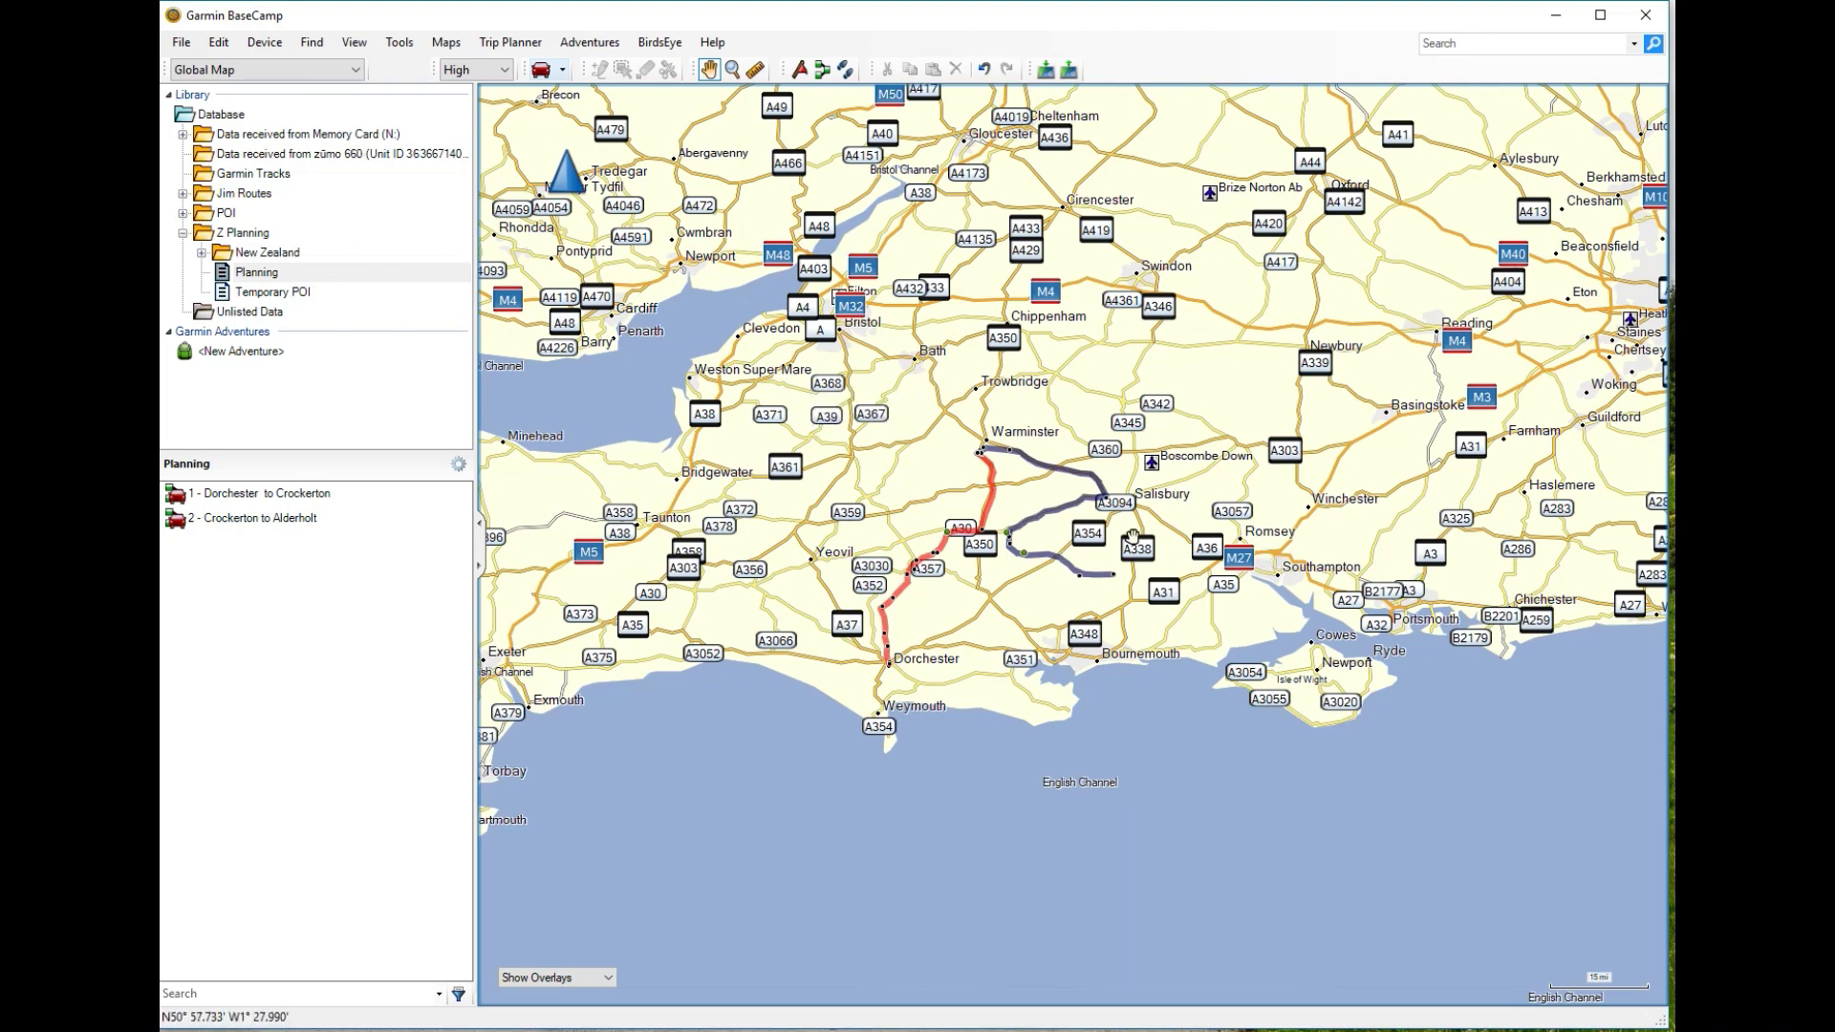
Zoom out and pan the Global Map from southern England past India and Australia to New Zealand.
scroll(1168, 555, "down", 2)
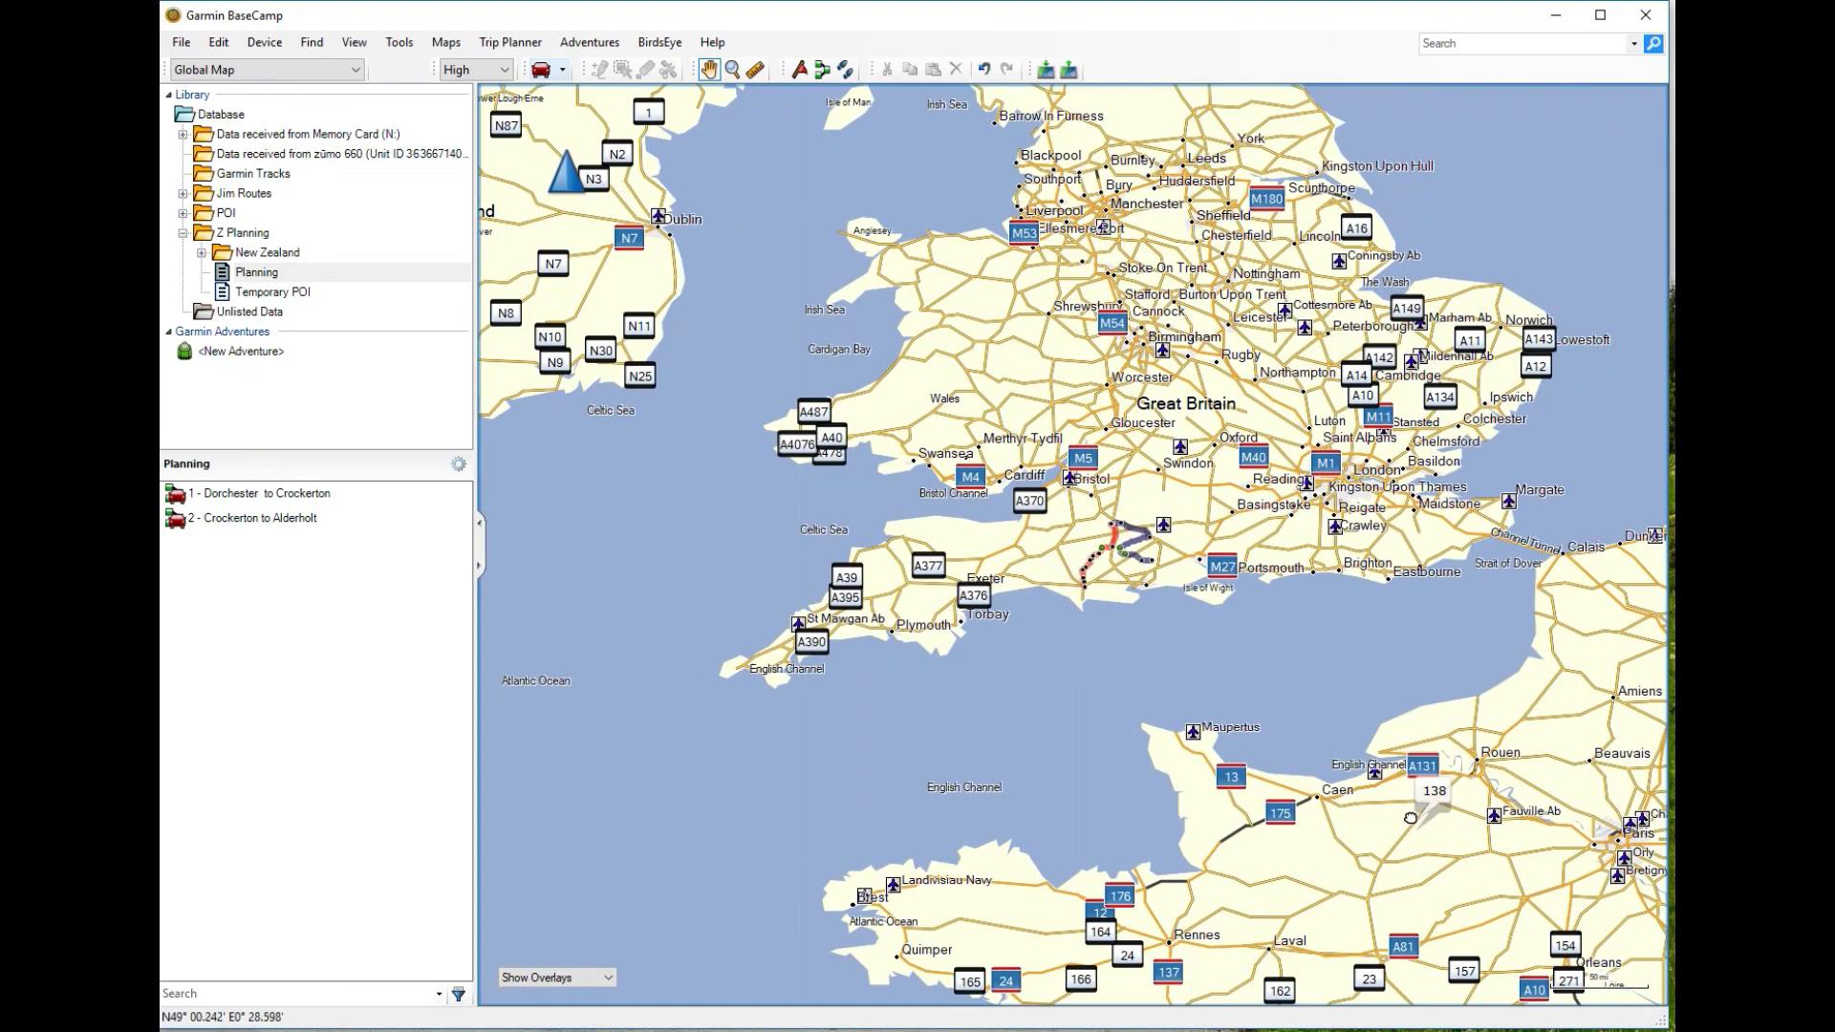
left_click_drag(1625, 995, 1224, 540)
left_click_drag(813, 267, 759, 251)
left_click_drag(1397, 668, 1052, 478)
left_click_drag(1635, 676, 872, 360)
scroll(872, 360, "down", 4)
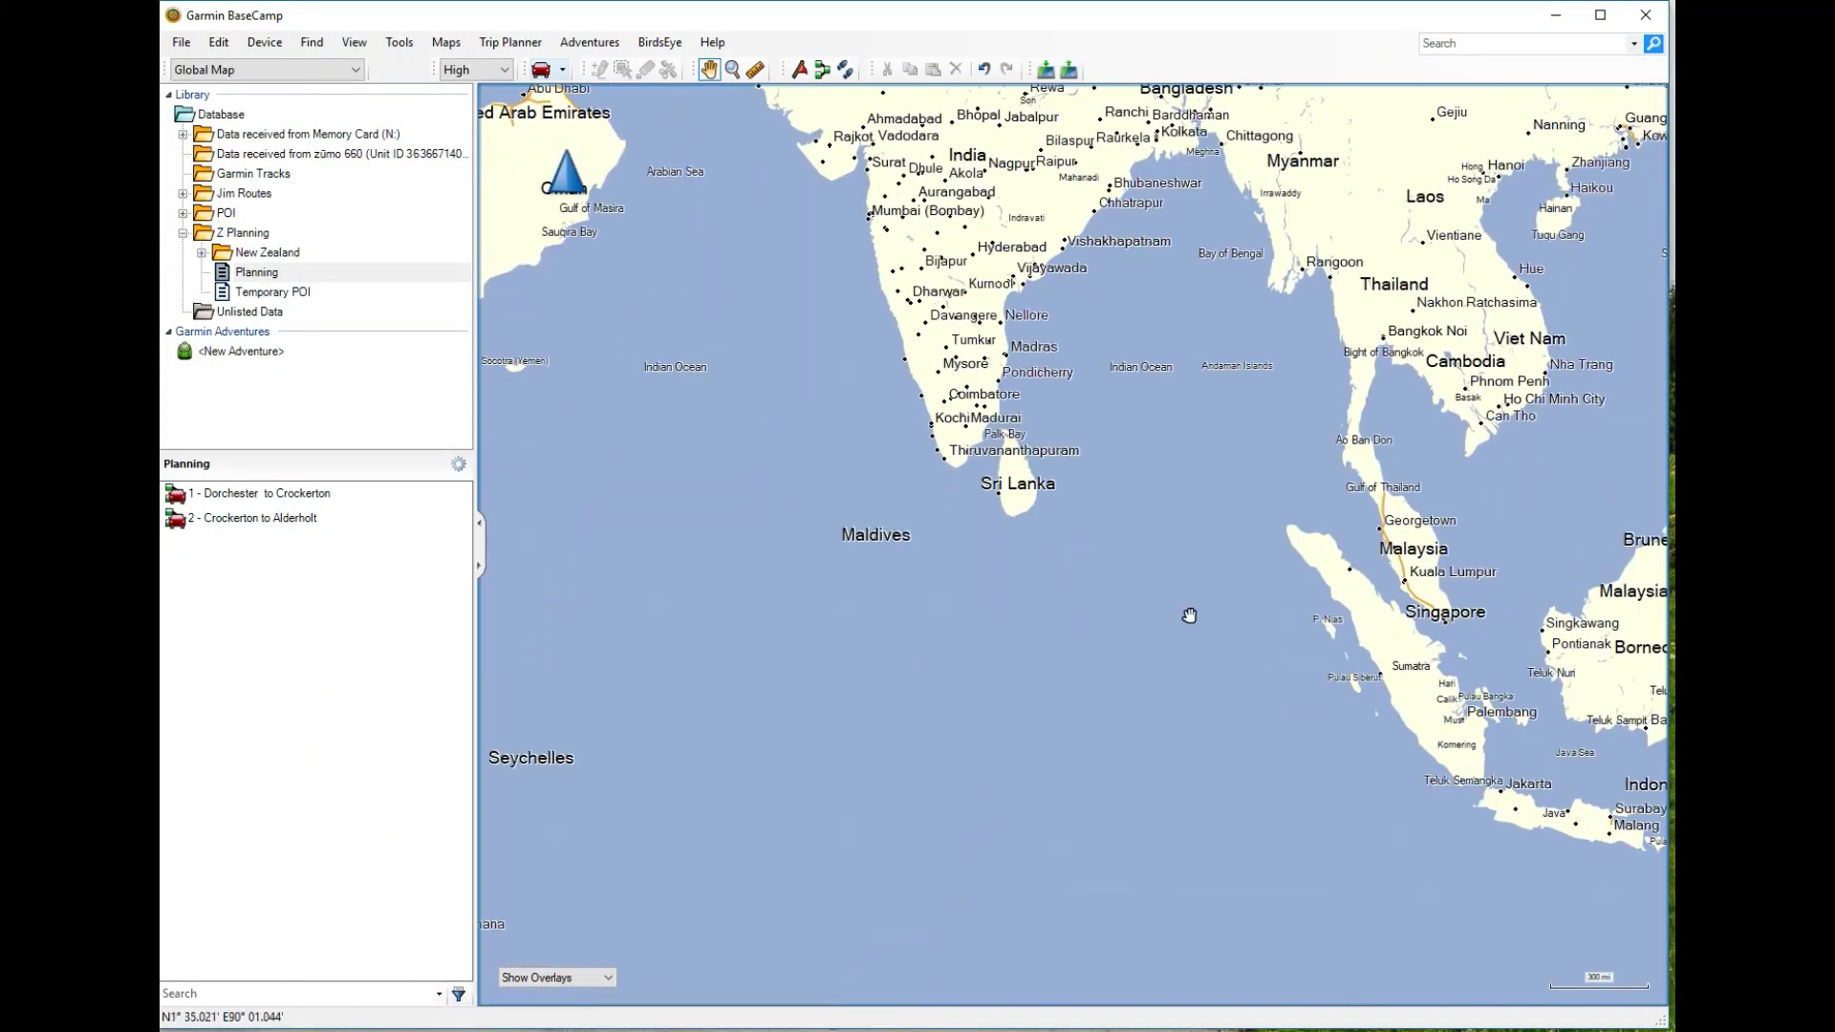
left_click_drag(1189, 616, 793, 303)
left_click_drag(1478, 776, 1057, 663)
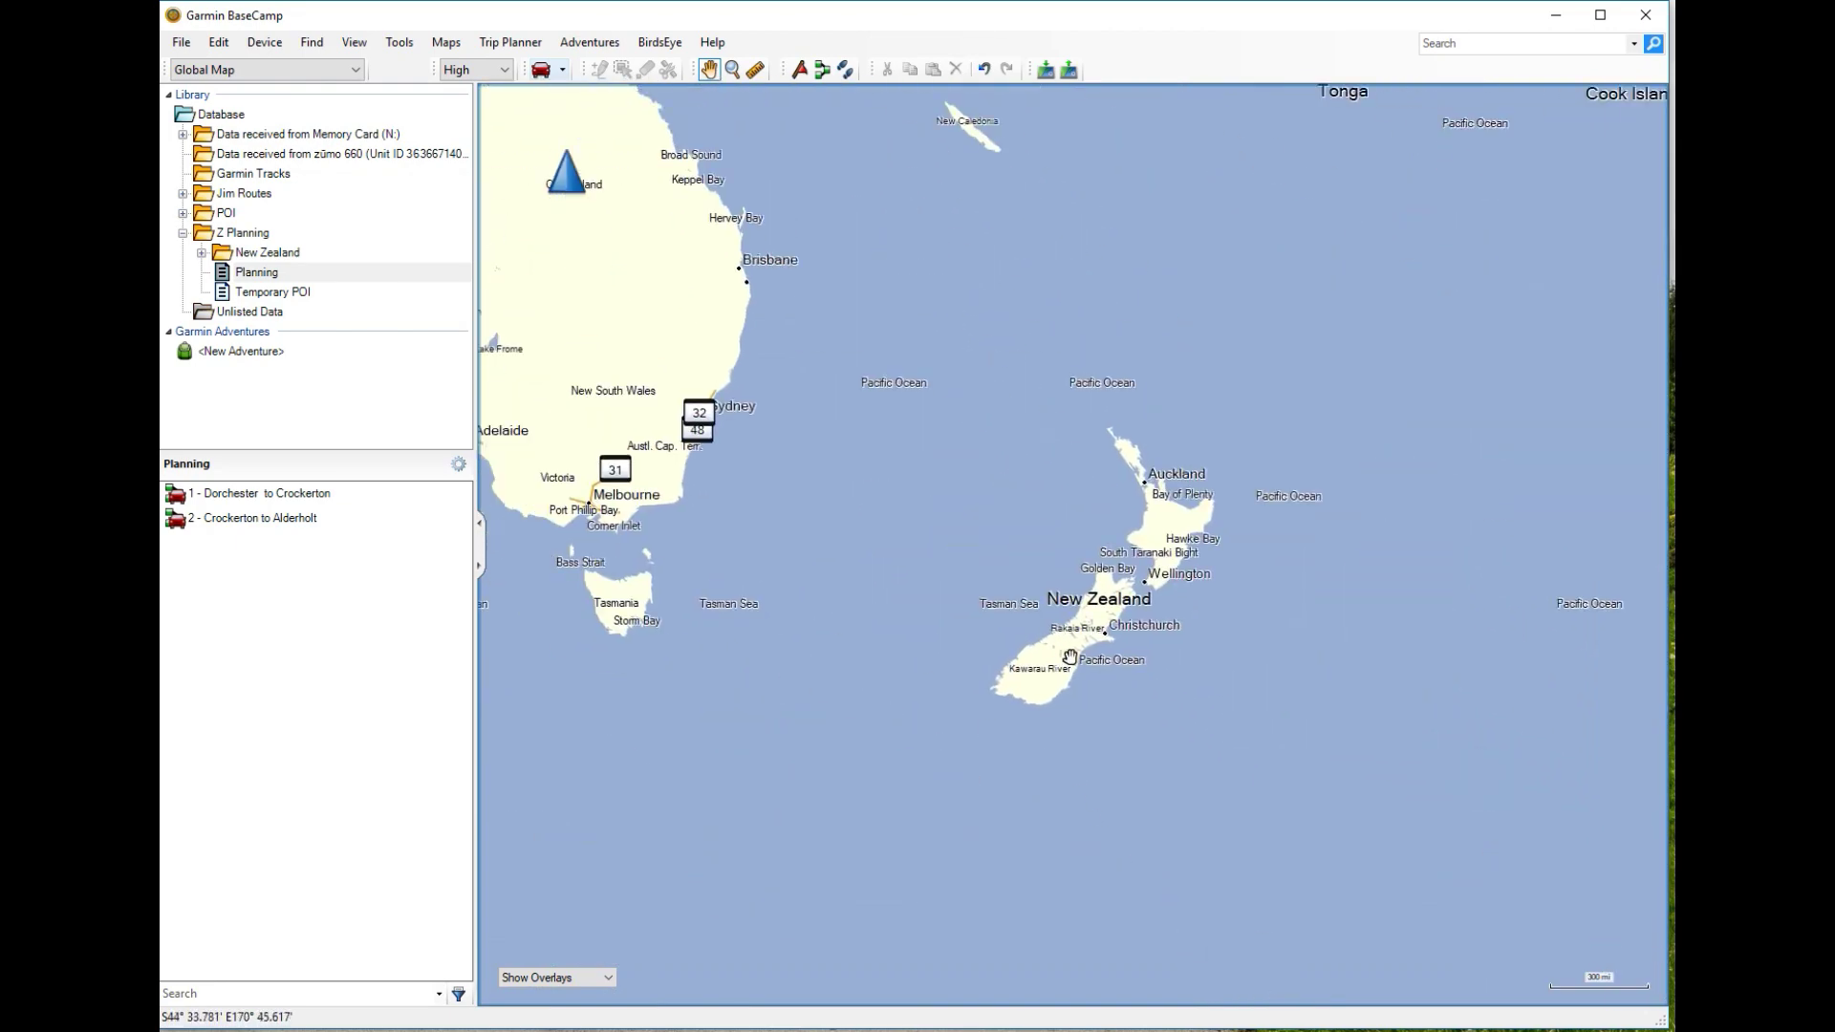
Zoom in on the South Island and centre the view on Christchurch.
scroll(1070, 657, "up", 2)
scroll(1070, 657, "up", 2)
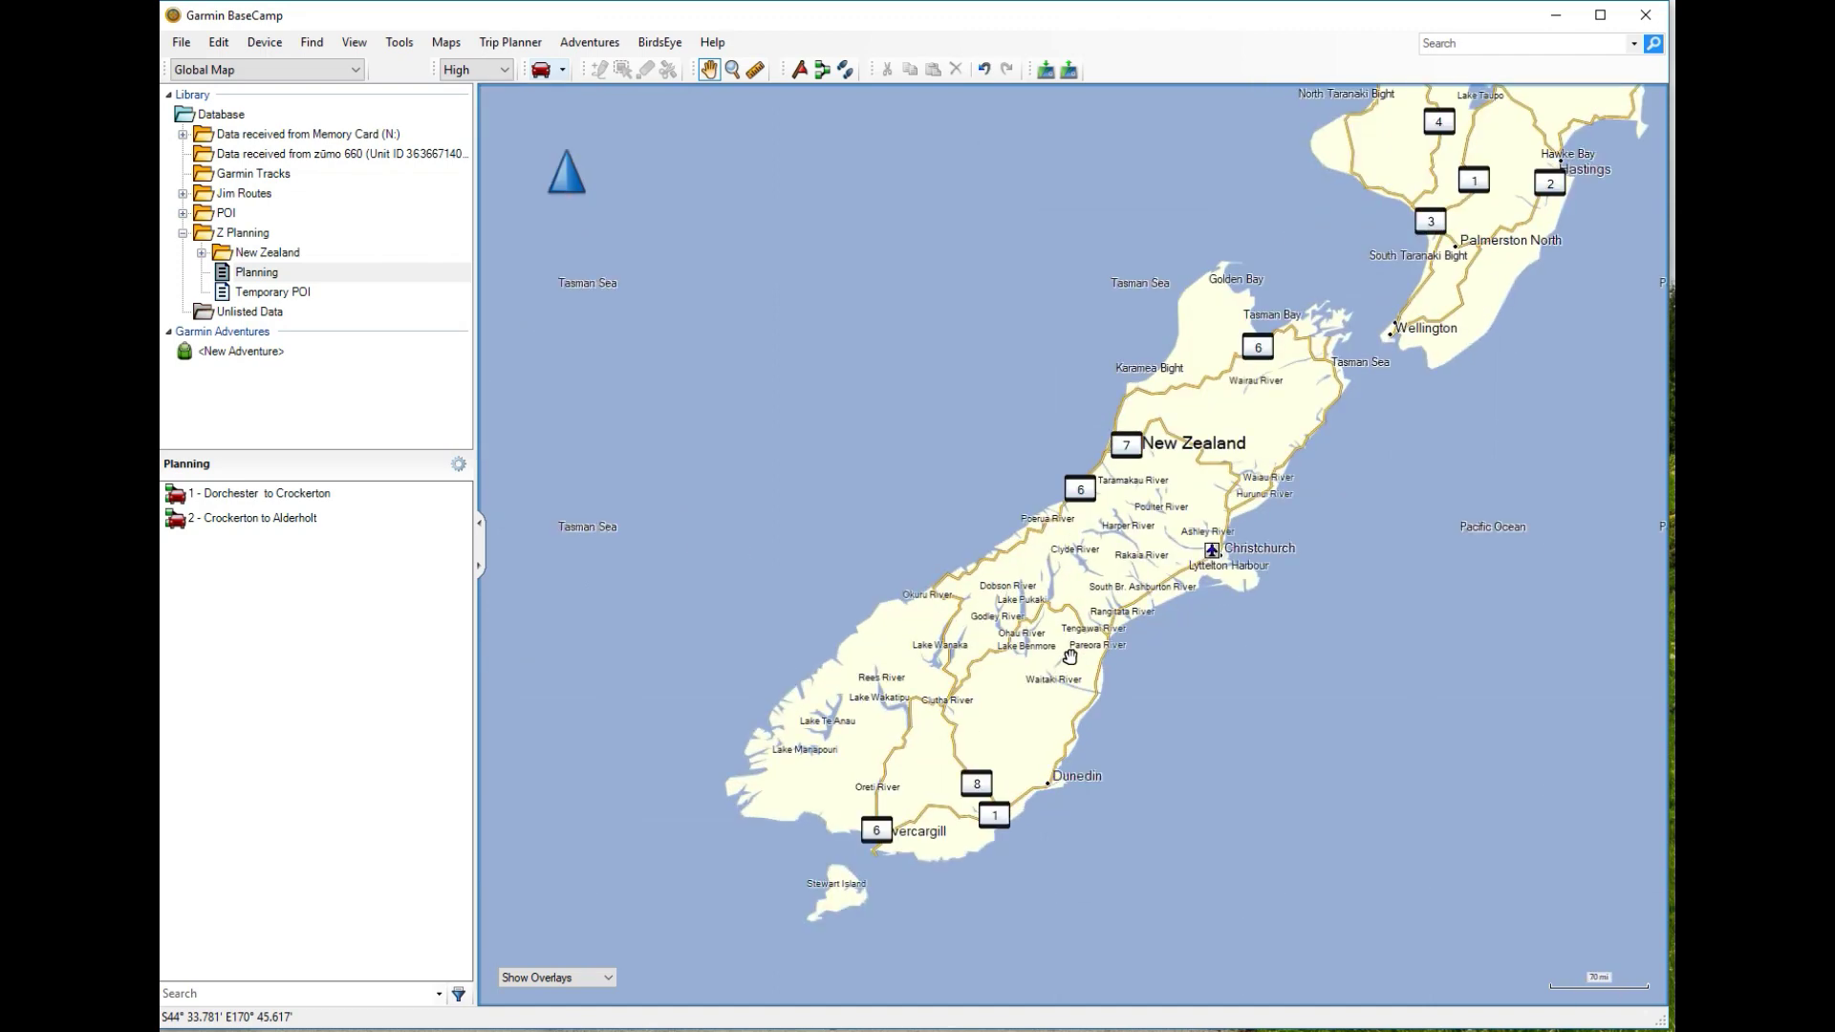
scroll(1069, 657, "up", 2)
scroll(827, 715, "up", 1)
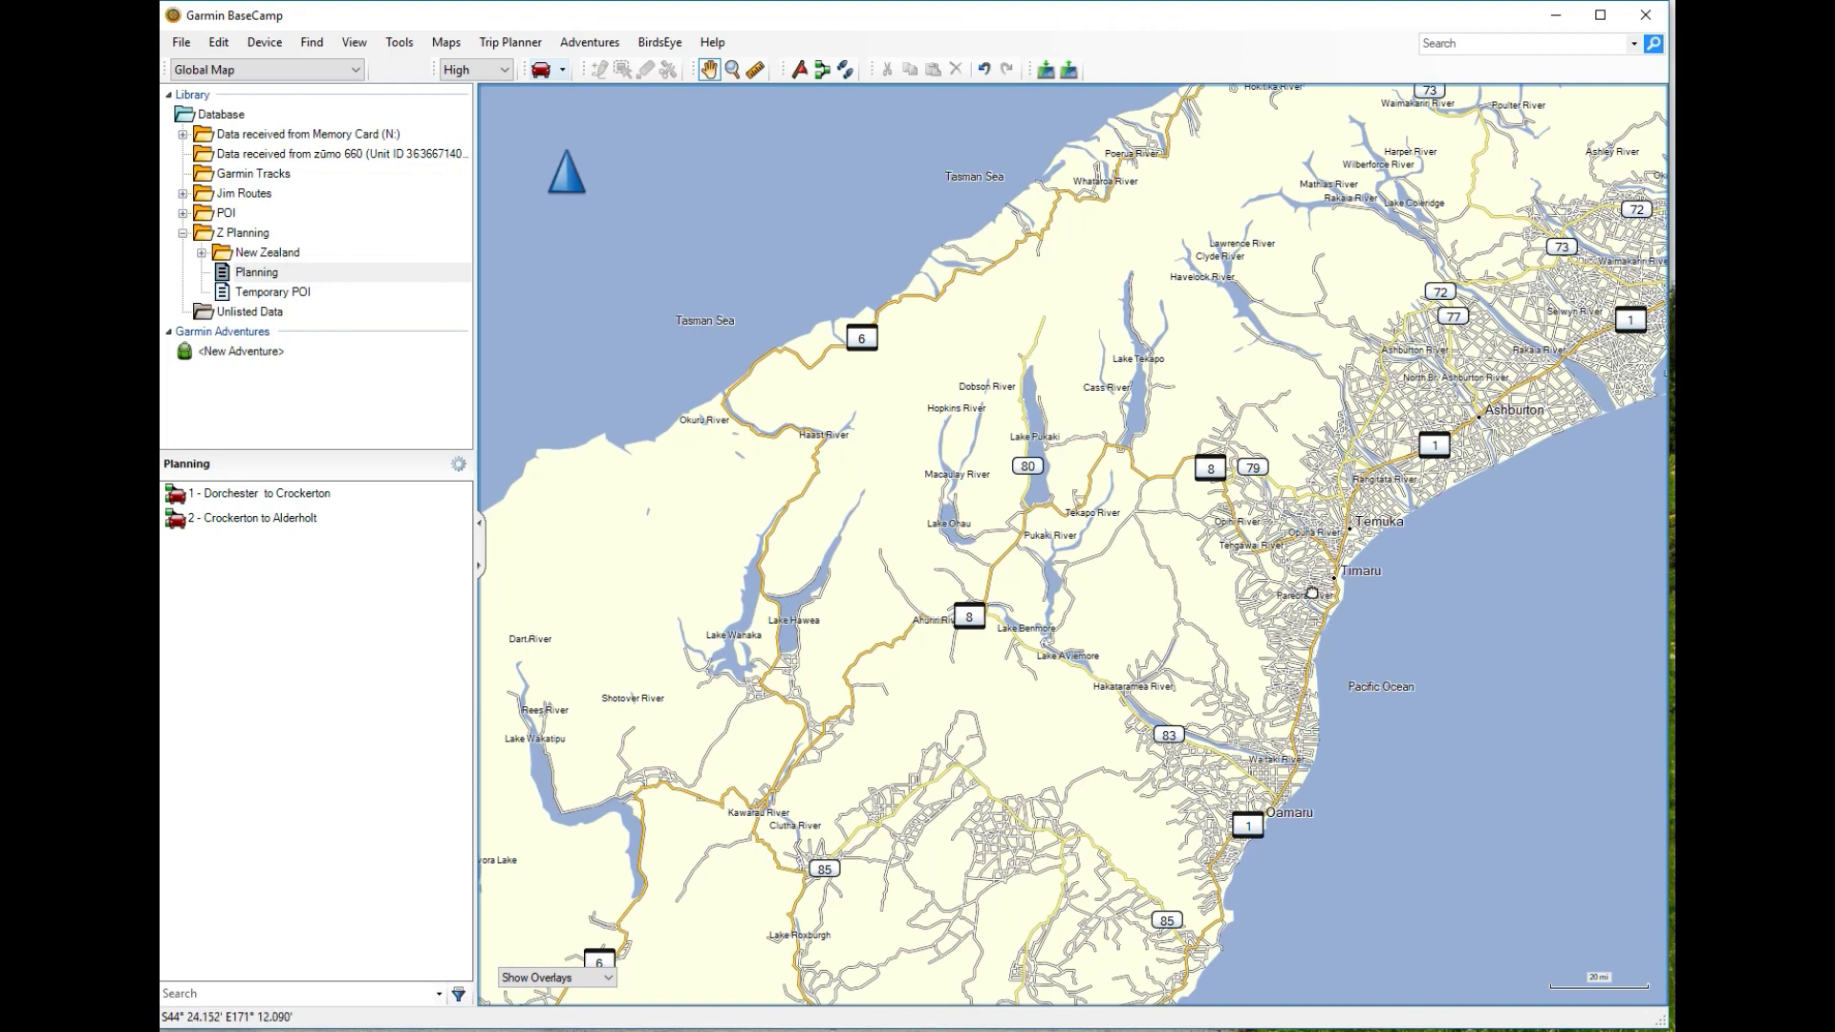
left_click_drag(1312, 593, 877, 659)
scroll(1210, 433, "up", 1)
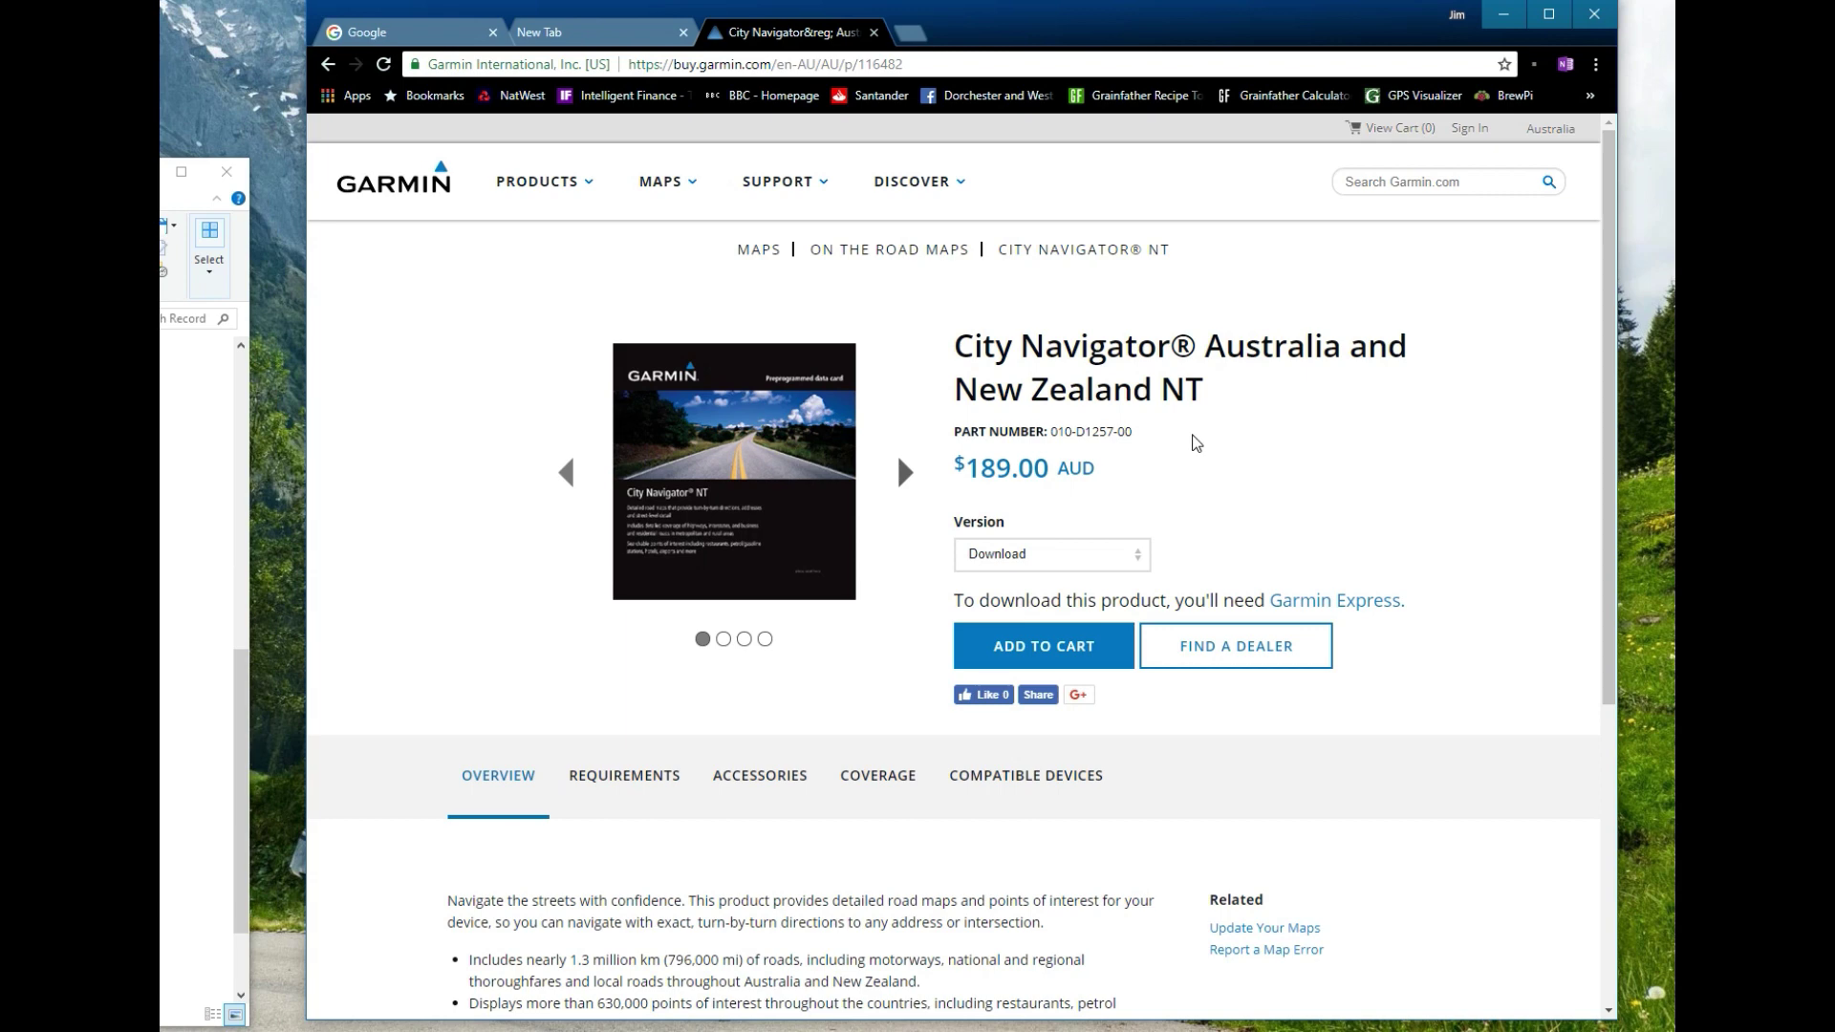
Search Google for 'osm map garmin' and open the free worldwide Garmin maps from OpenStreetMap result.
left_click(407, 31)
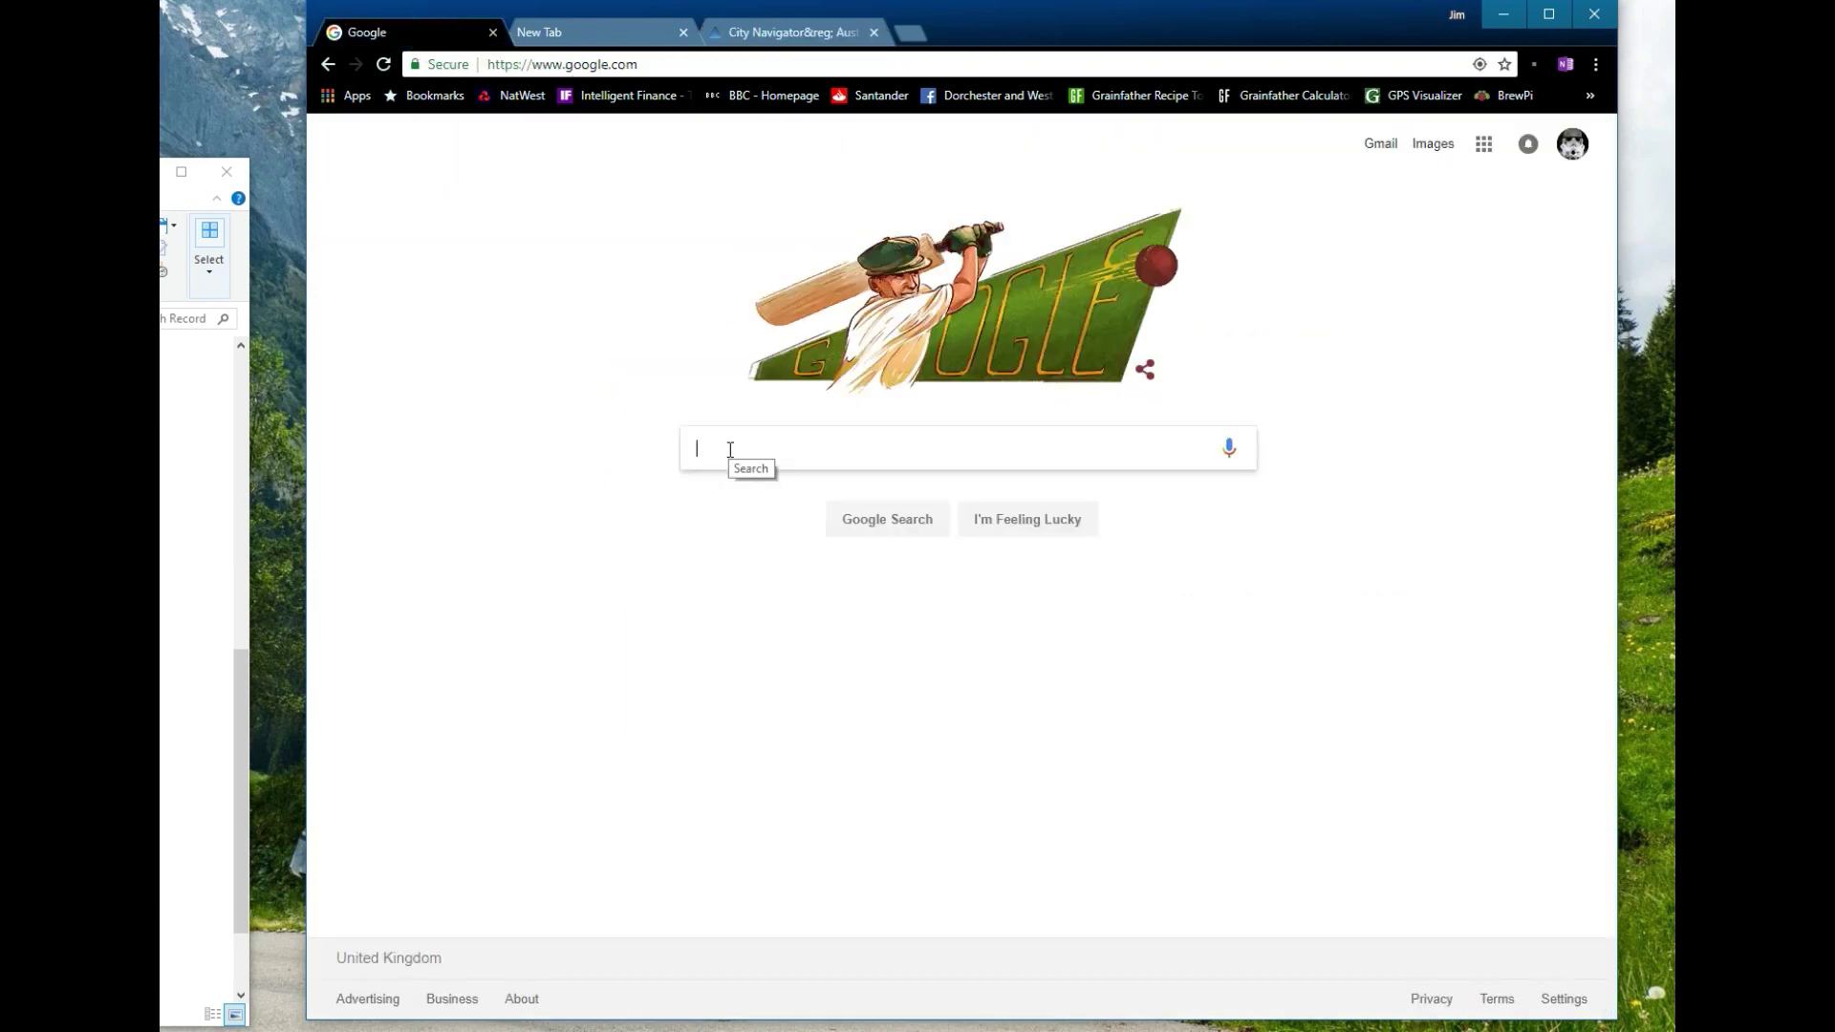
type("os")
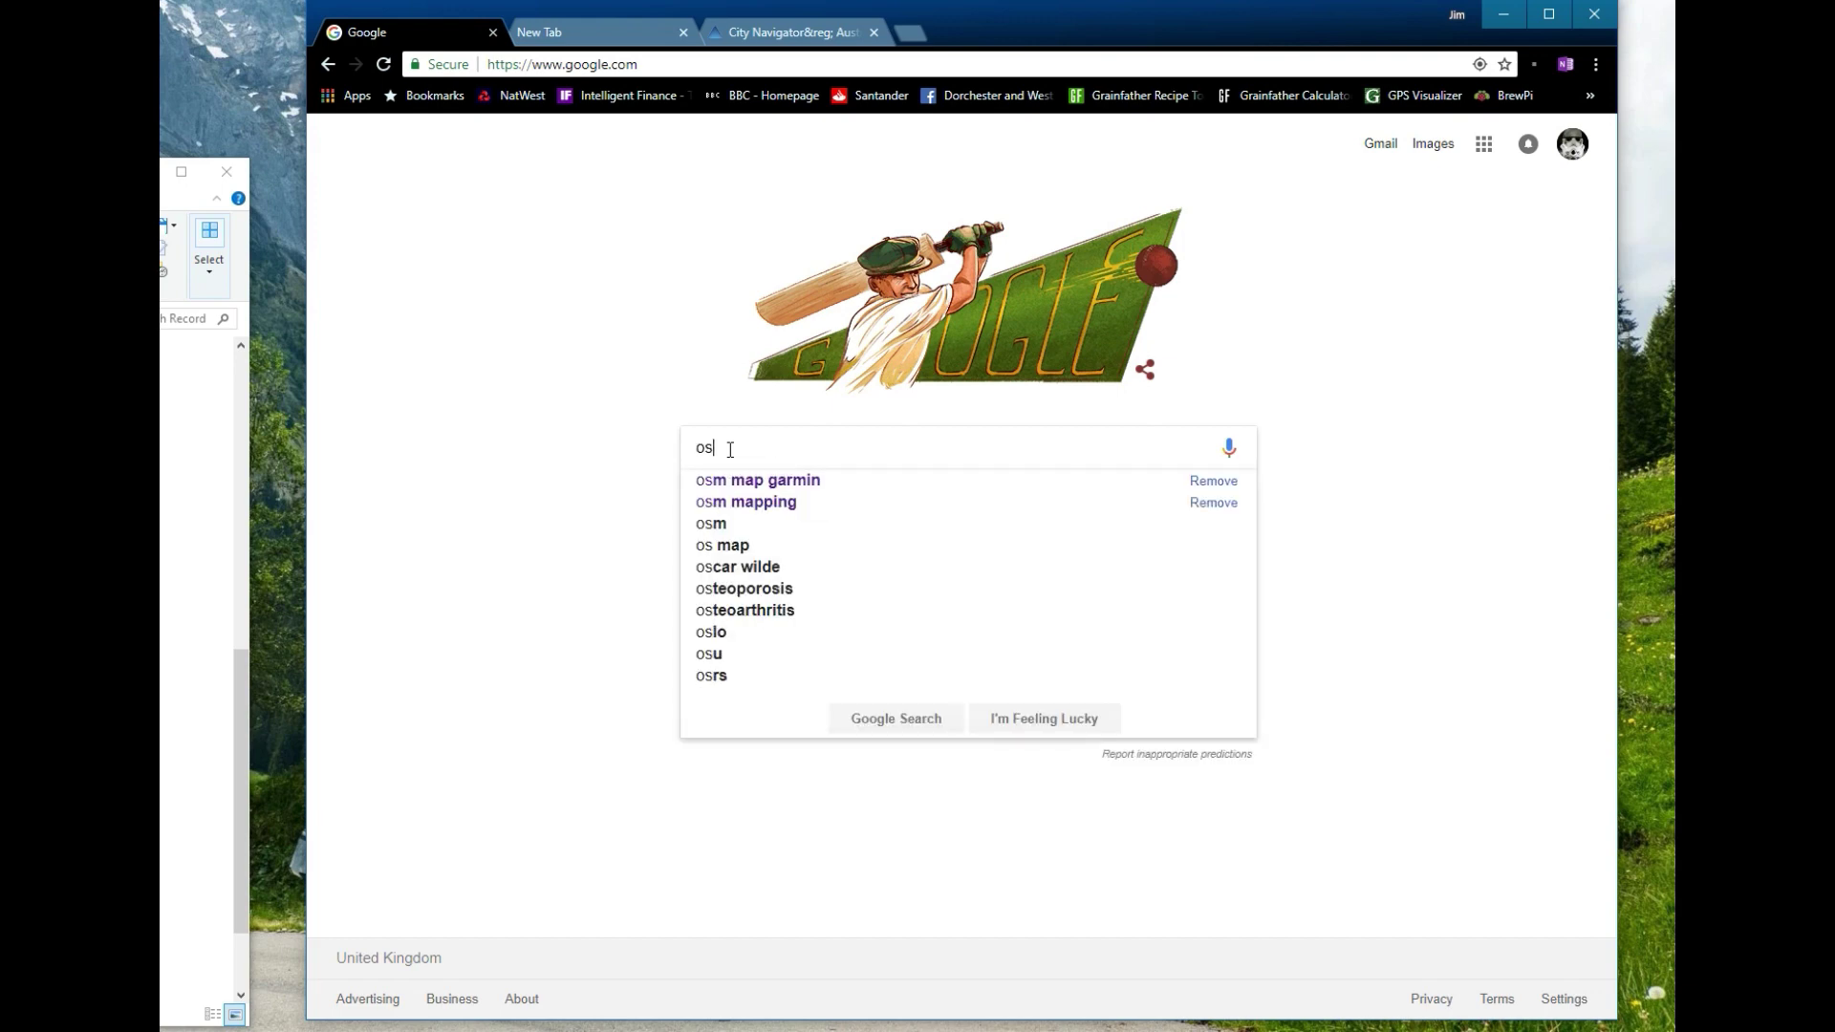
type("m ma")
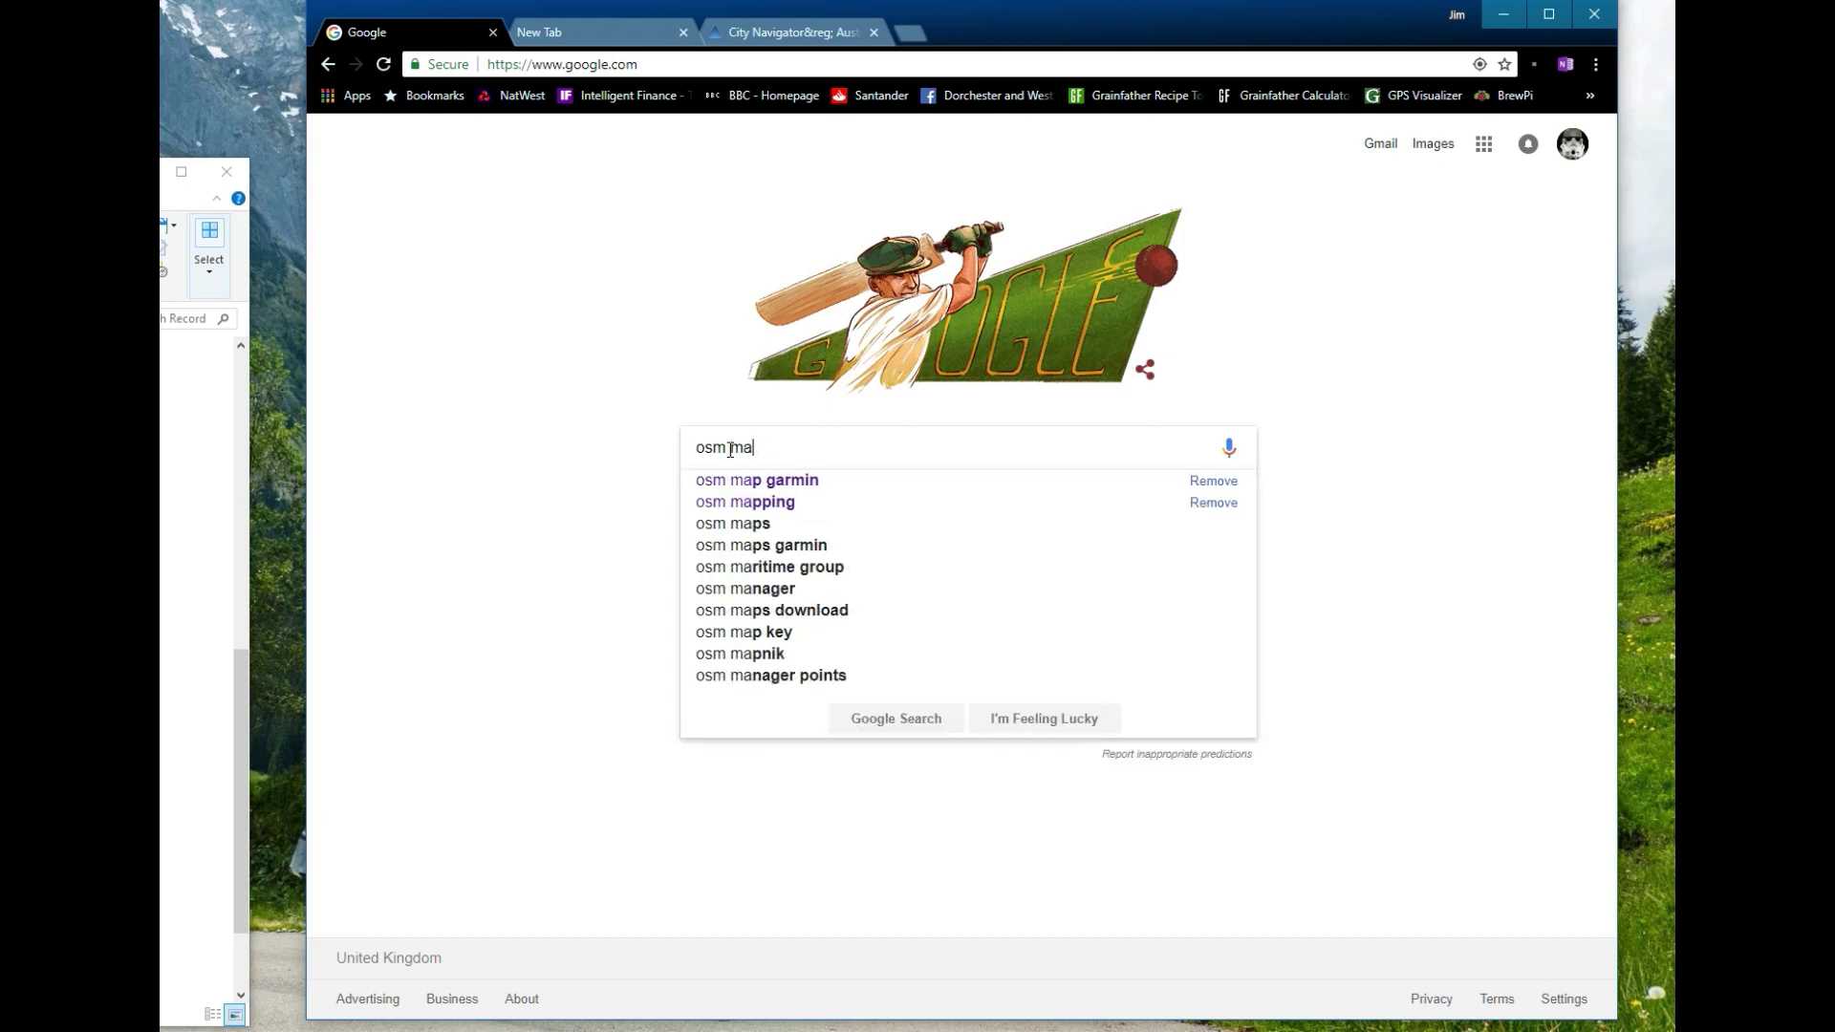
type("p garmin")
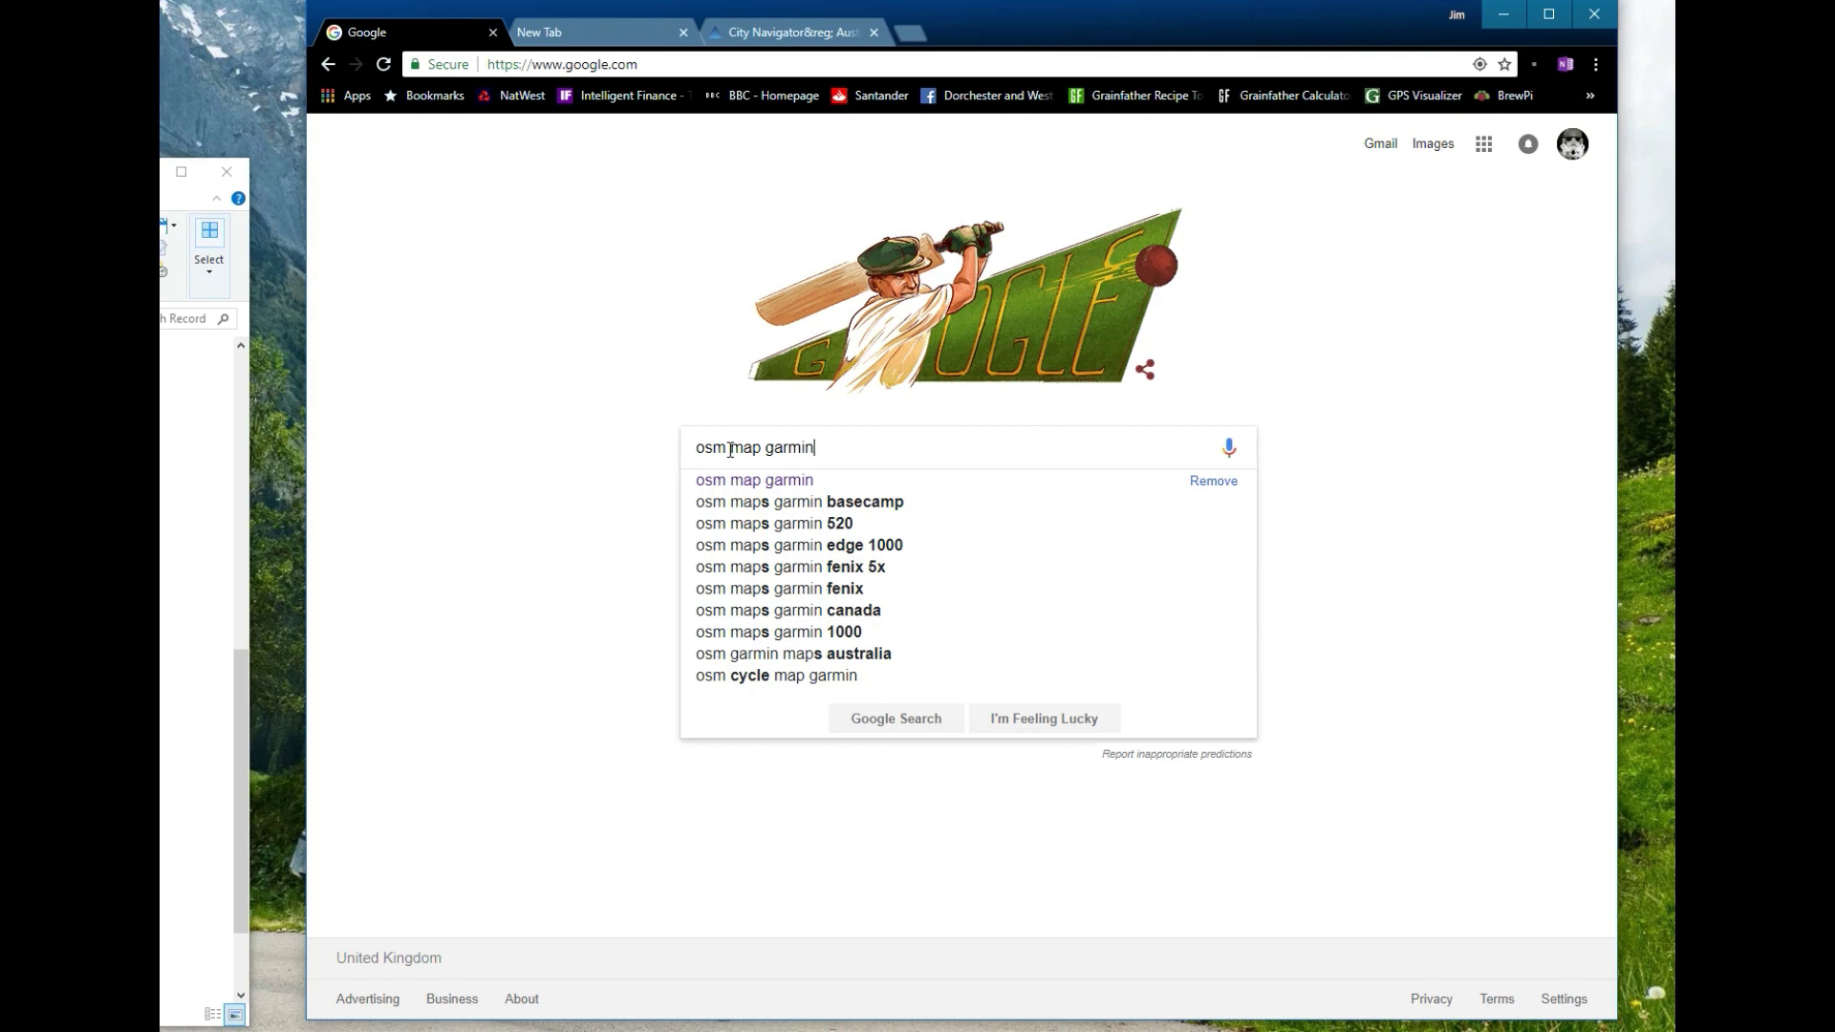
key("Return")
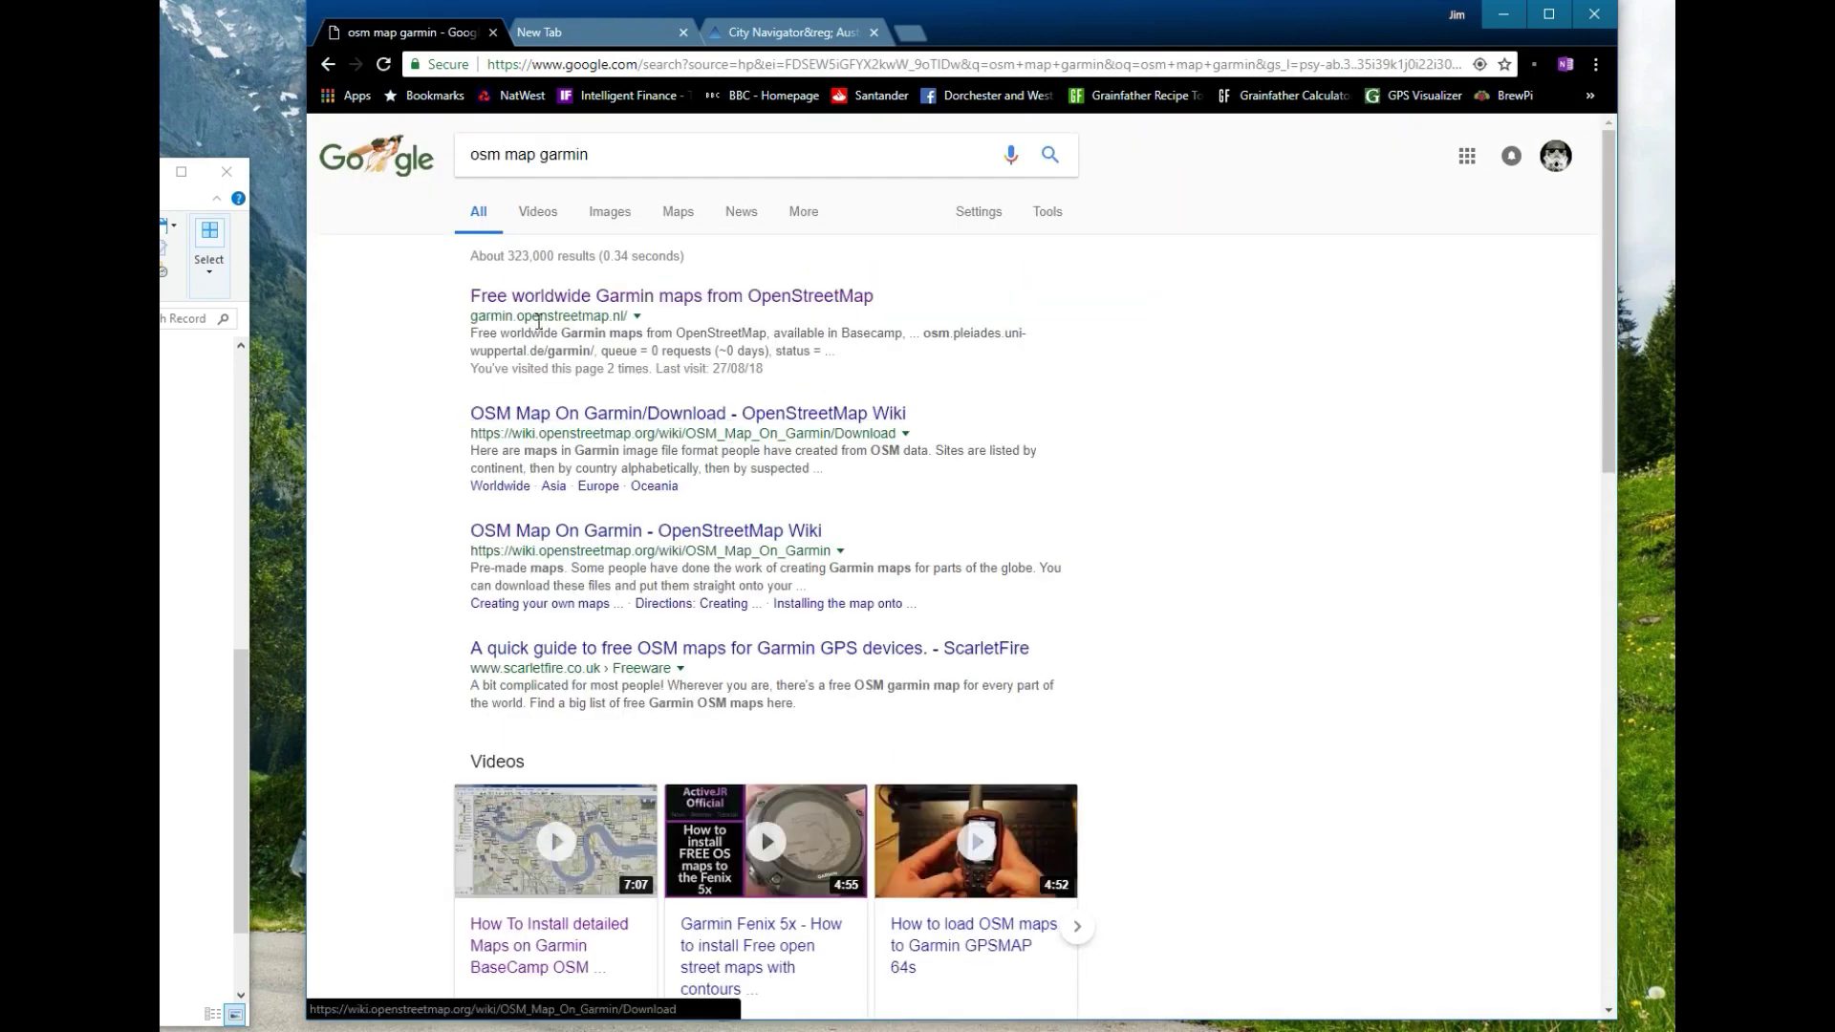
left_click(752, 300)
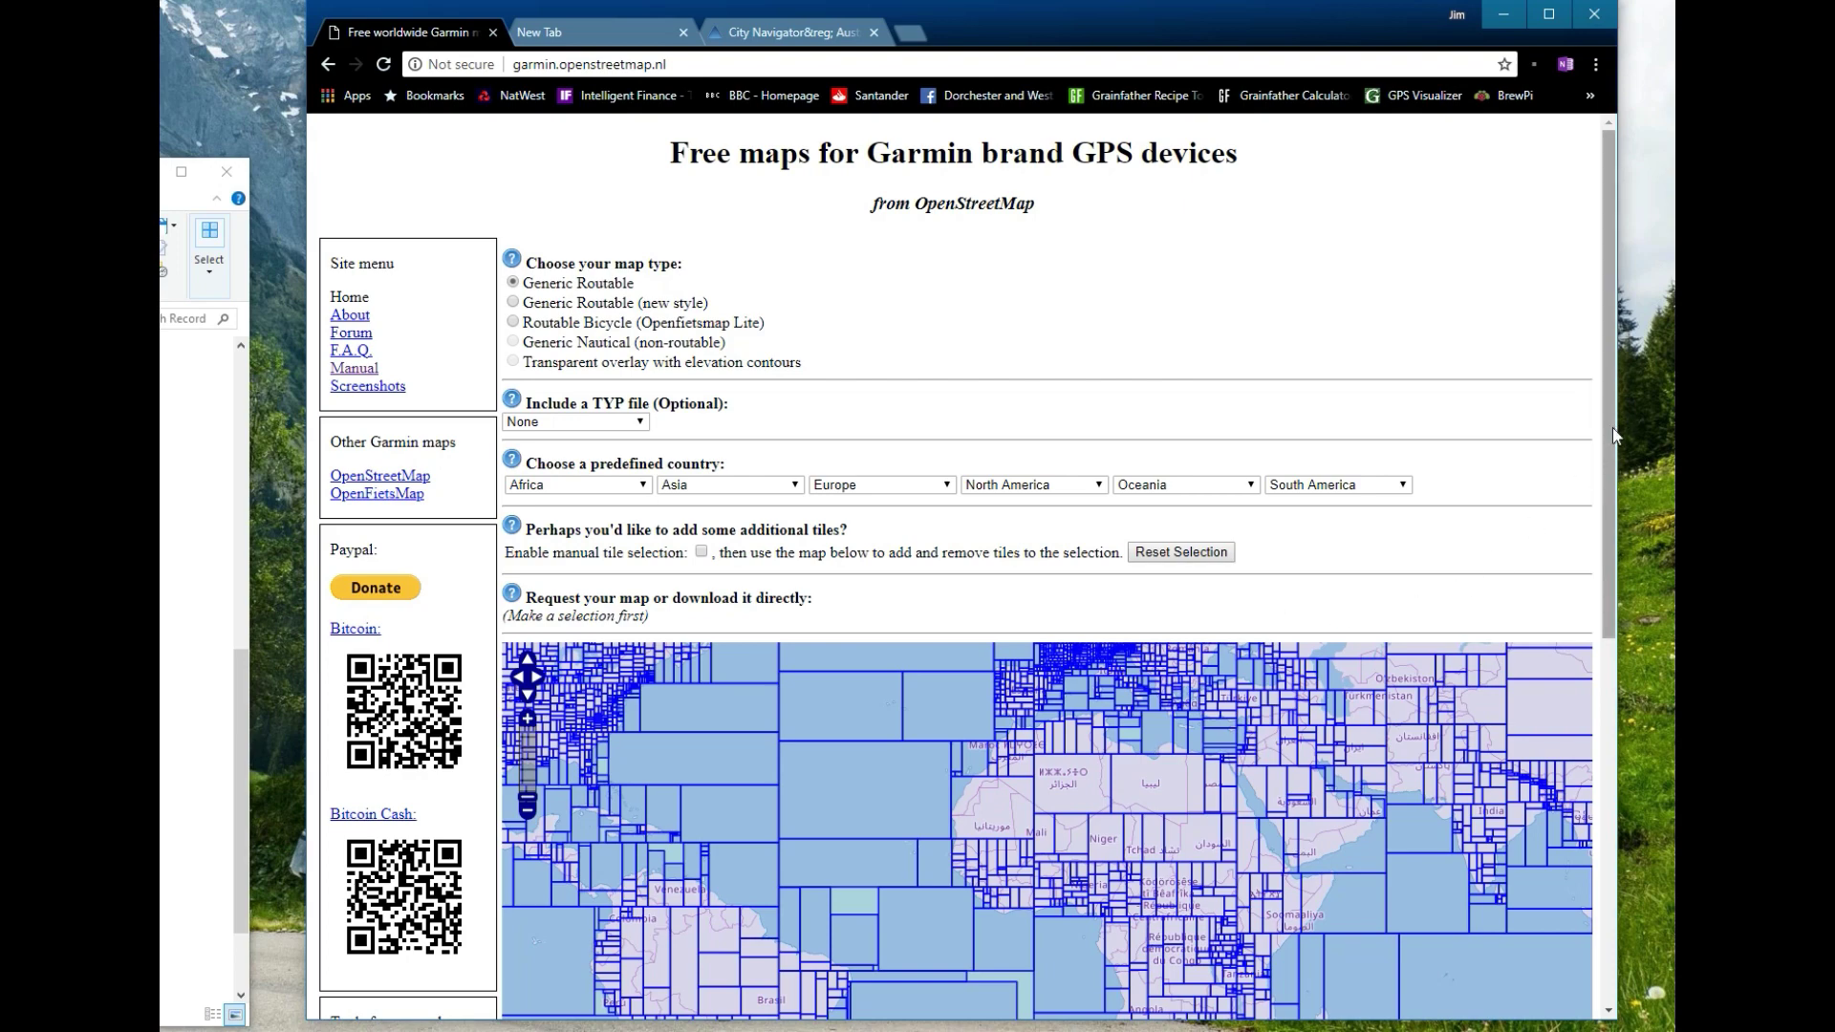
Choose the Mapnik TYP file and the Generic Routable (new style) map type.
mouse_move(1613, 428)
left_mouse_down()
mouse_move(1610, 526)
mouse_move(1606, 445)
left_mouse_up()
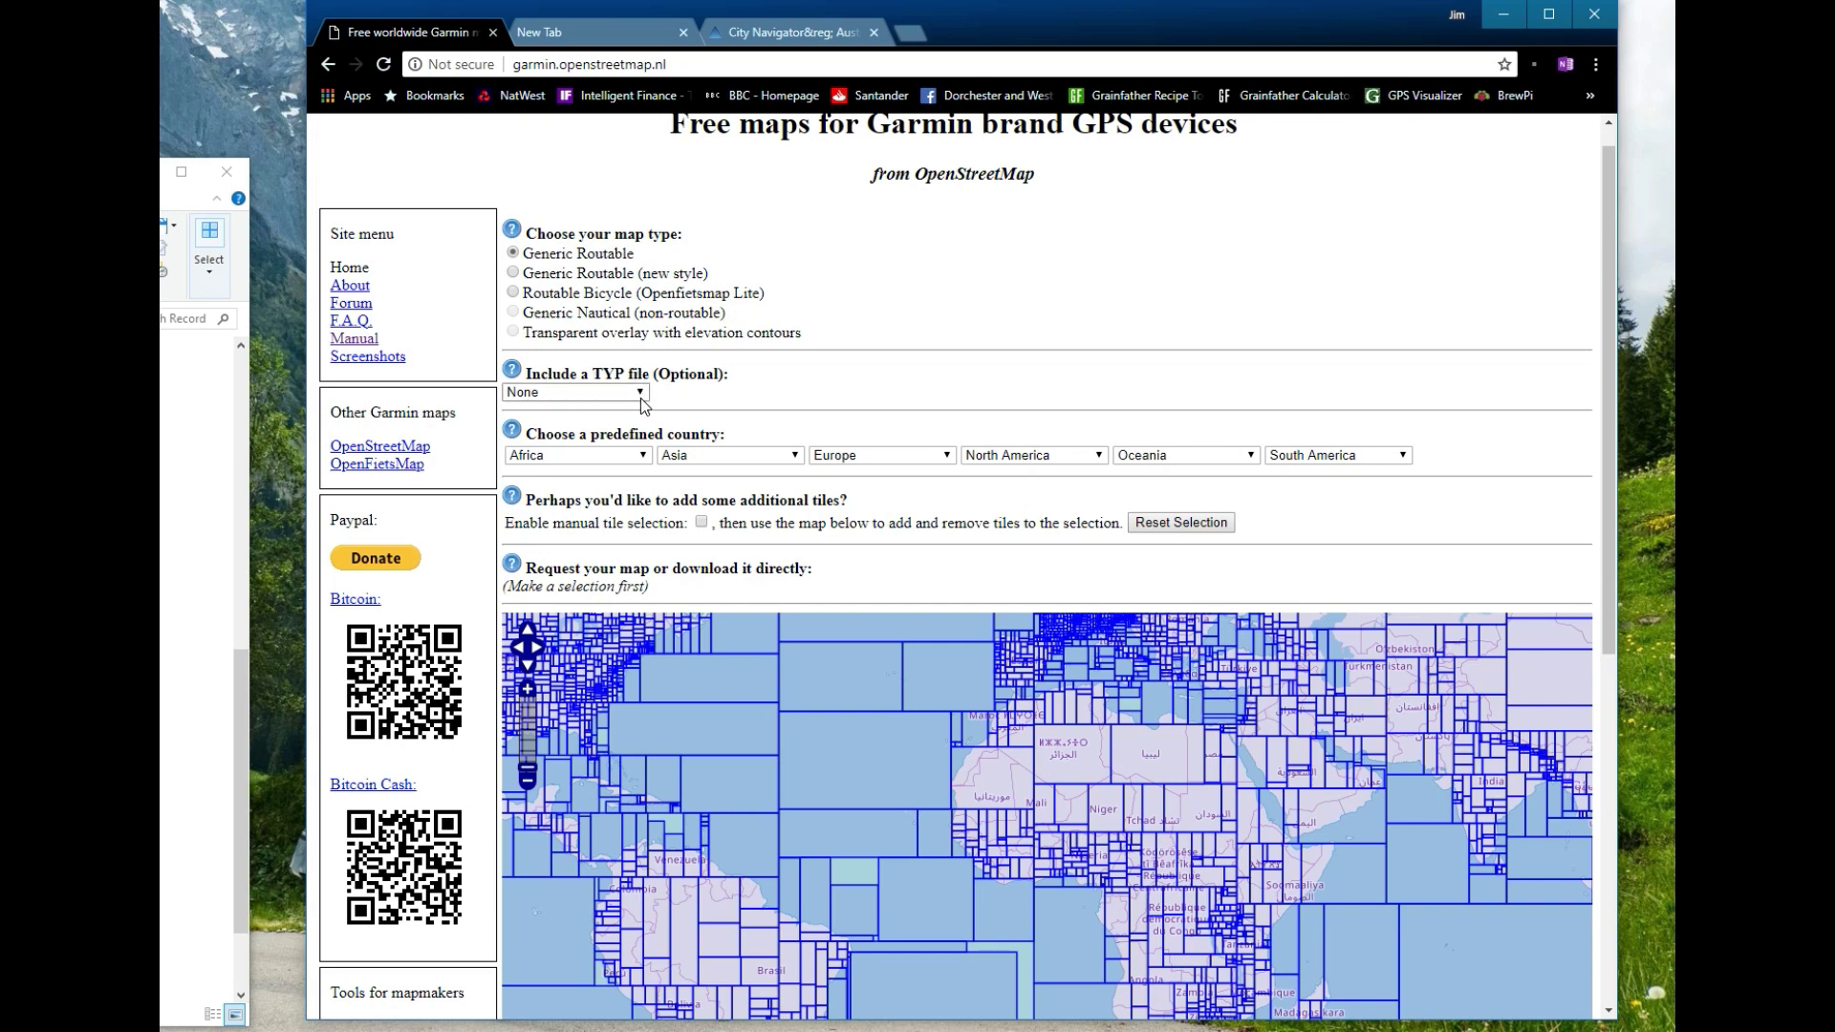
left_click(640, 392)
left_click(587, 432)
left_click(514, 273)
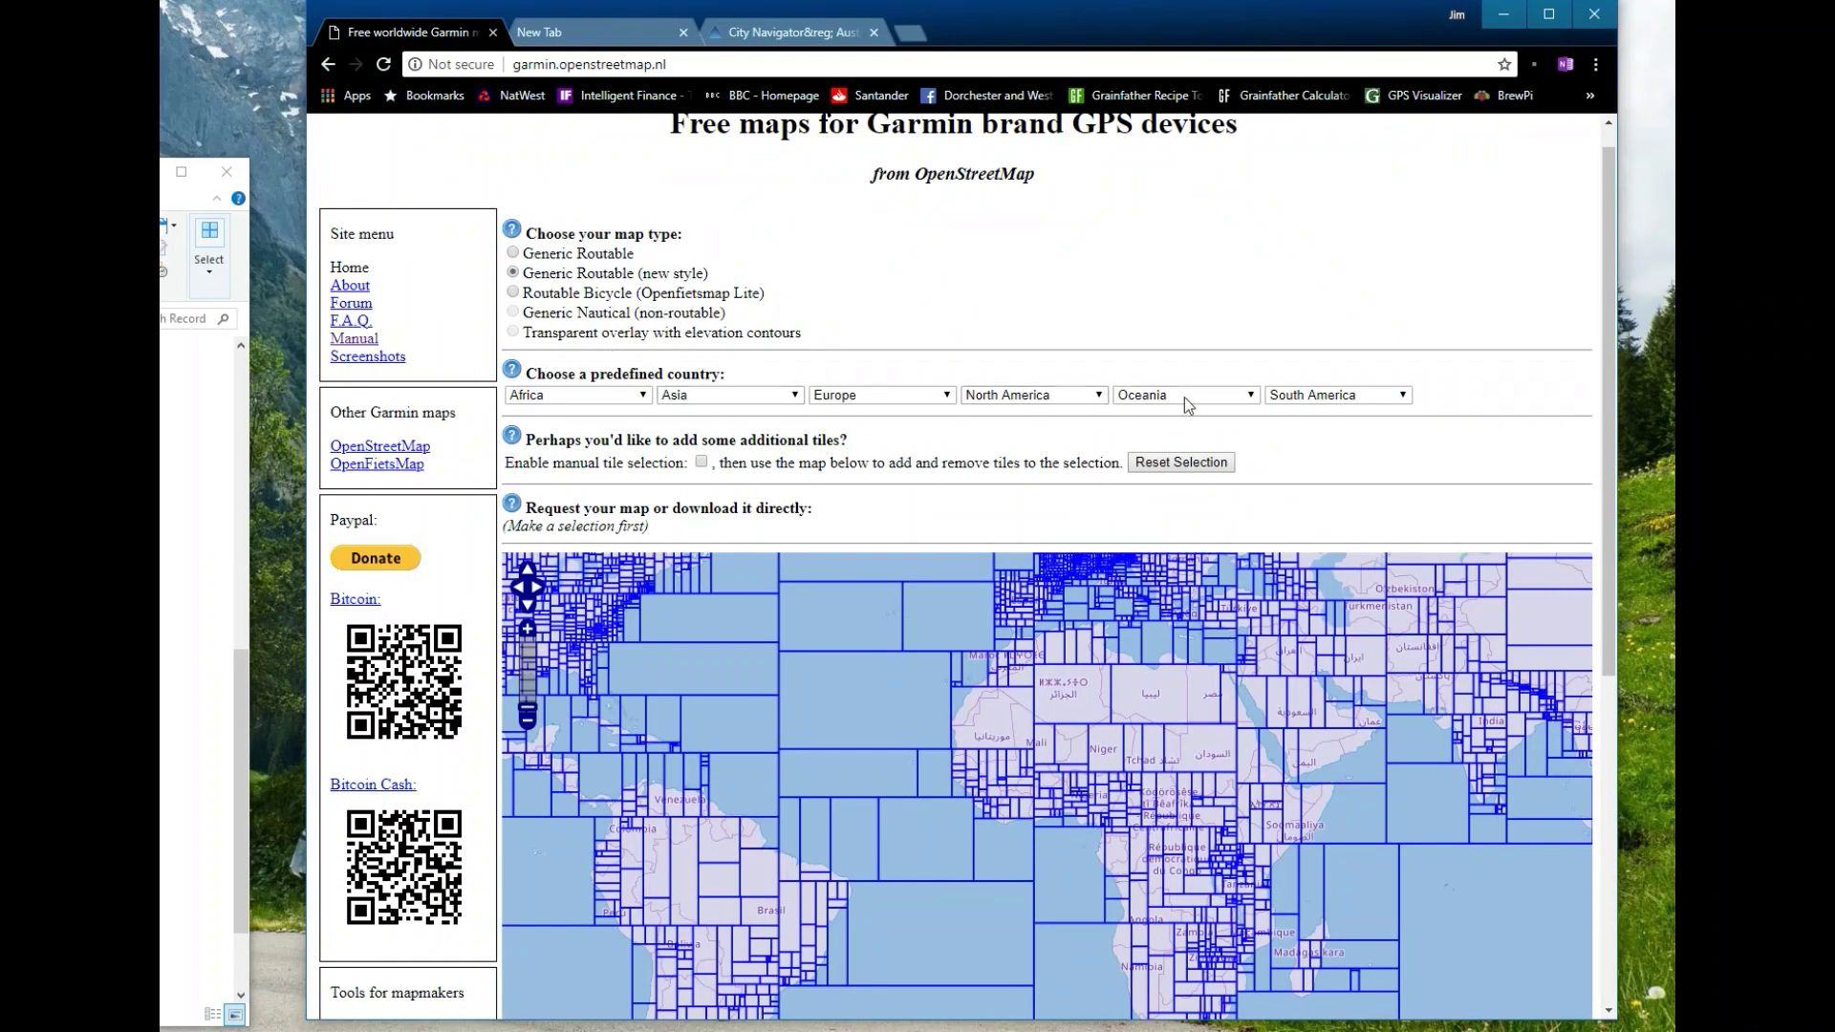
Pick New Zealand in the Oceania country list, then reset it back to Oceania.
left_click(1253, 396)
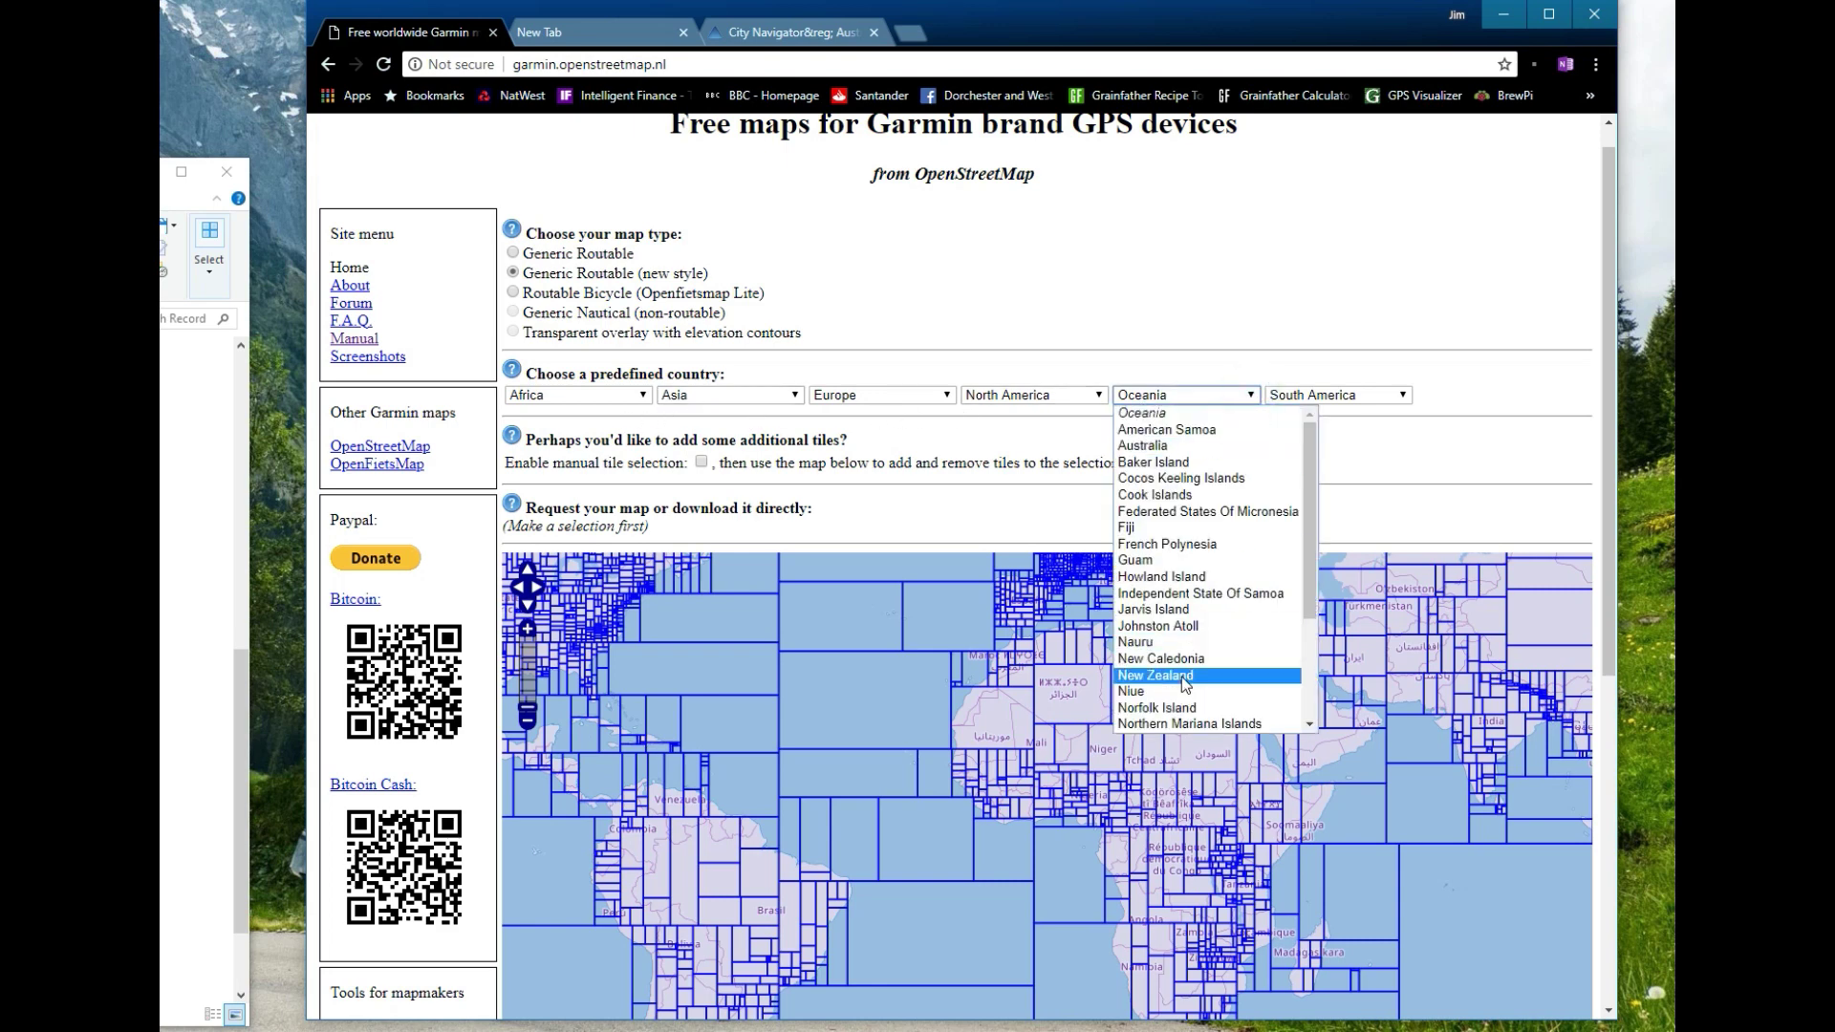
left_click(1185, 682)
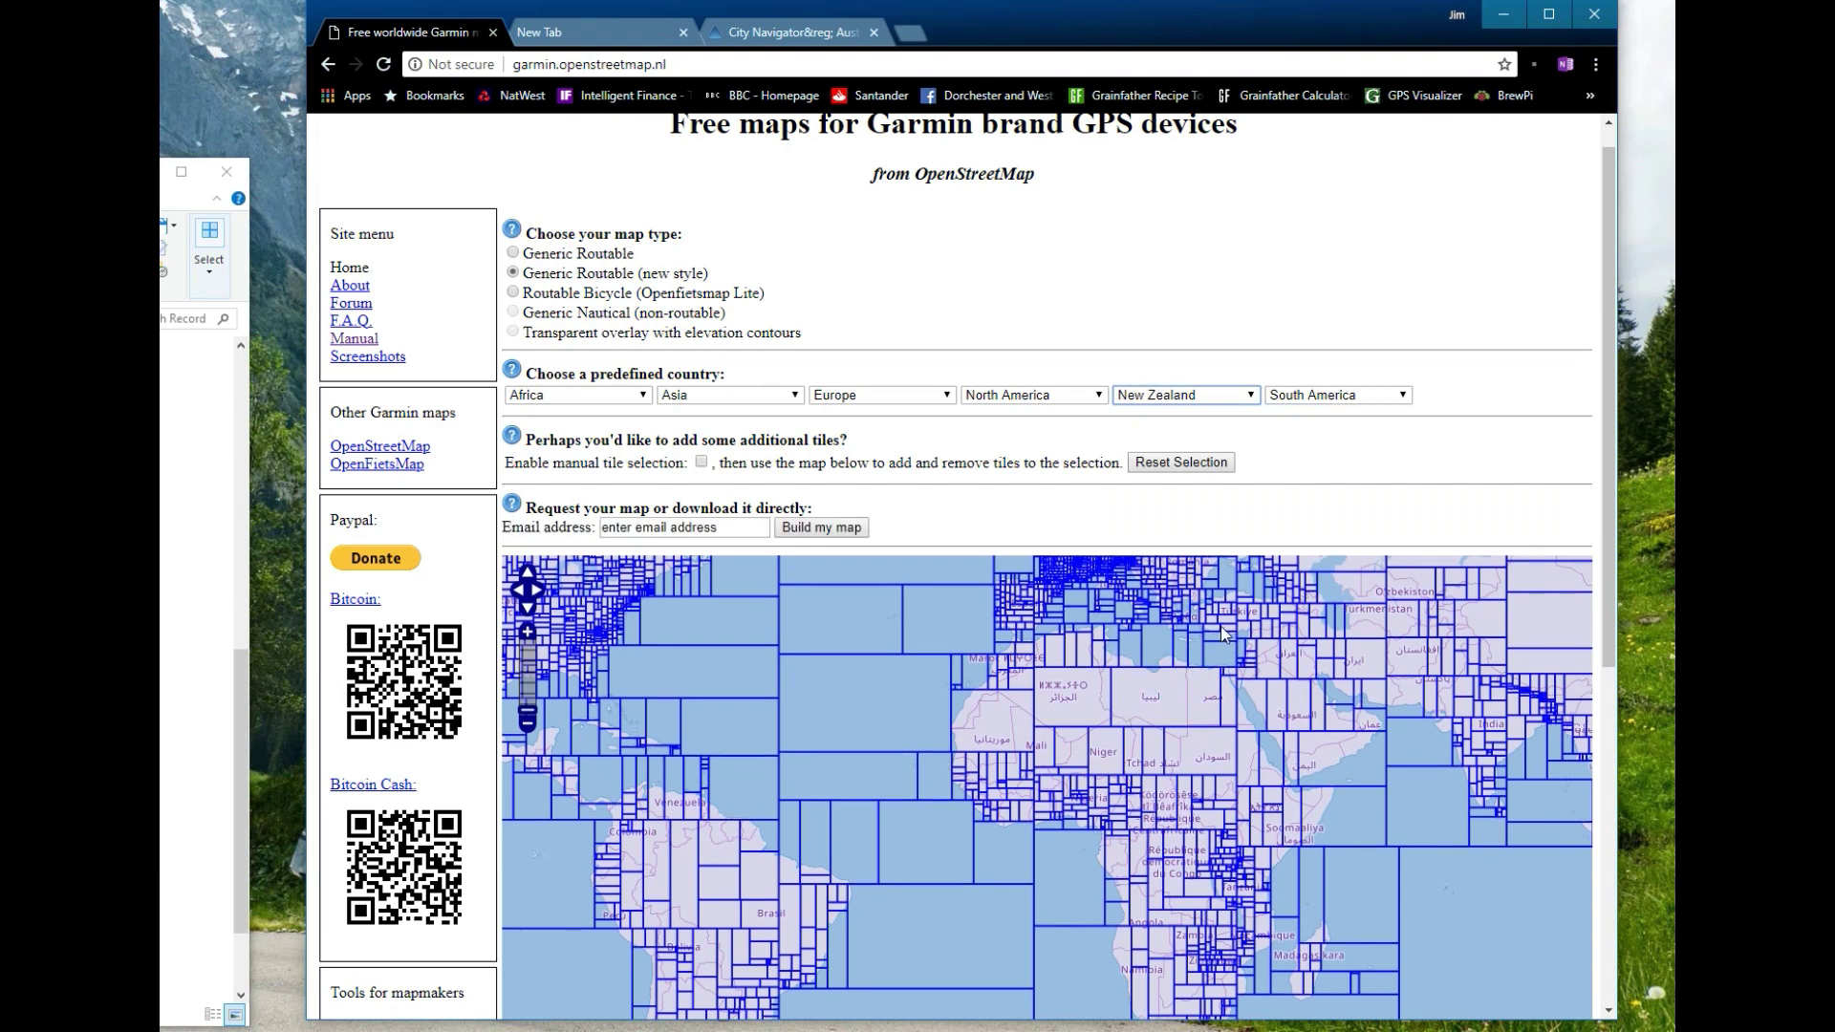
left_click(1253, 400)
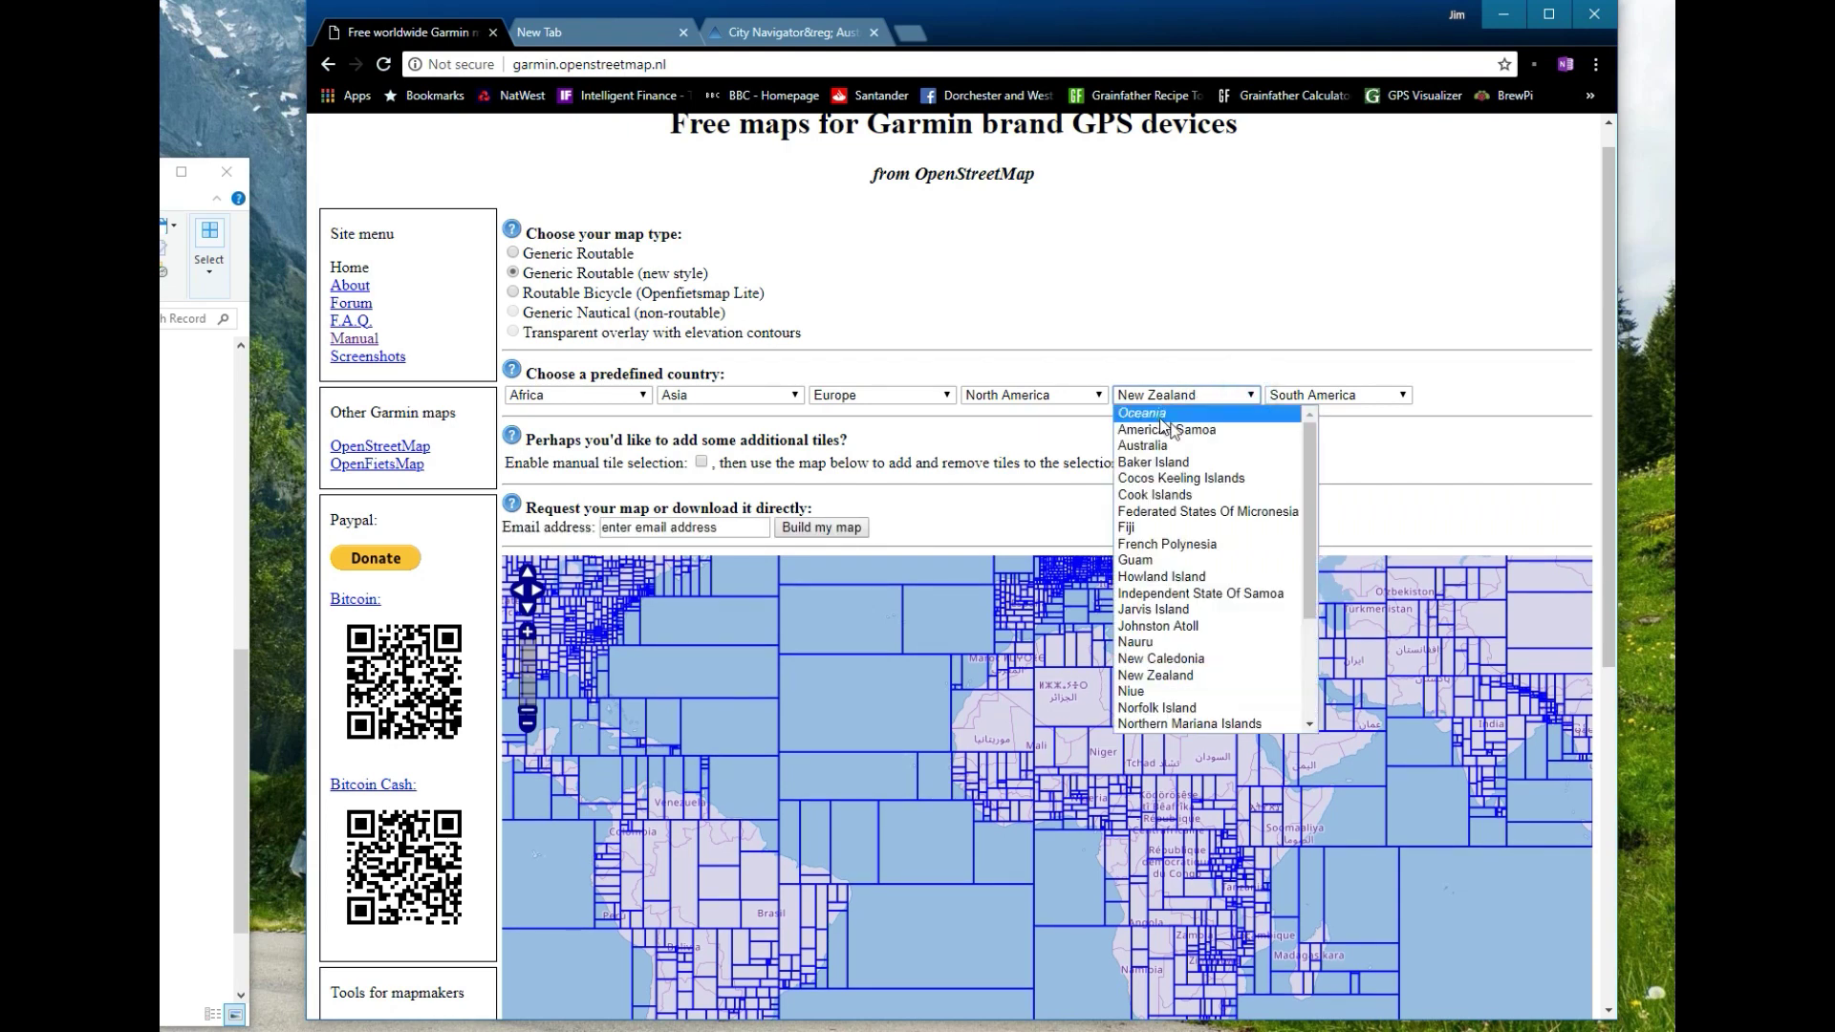
left_click(1233, 421)
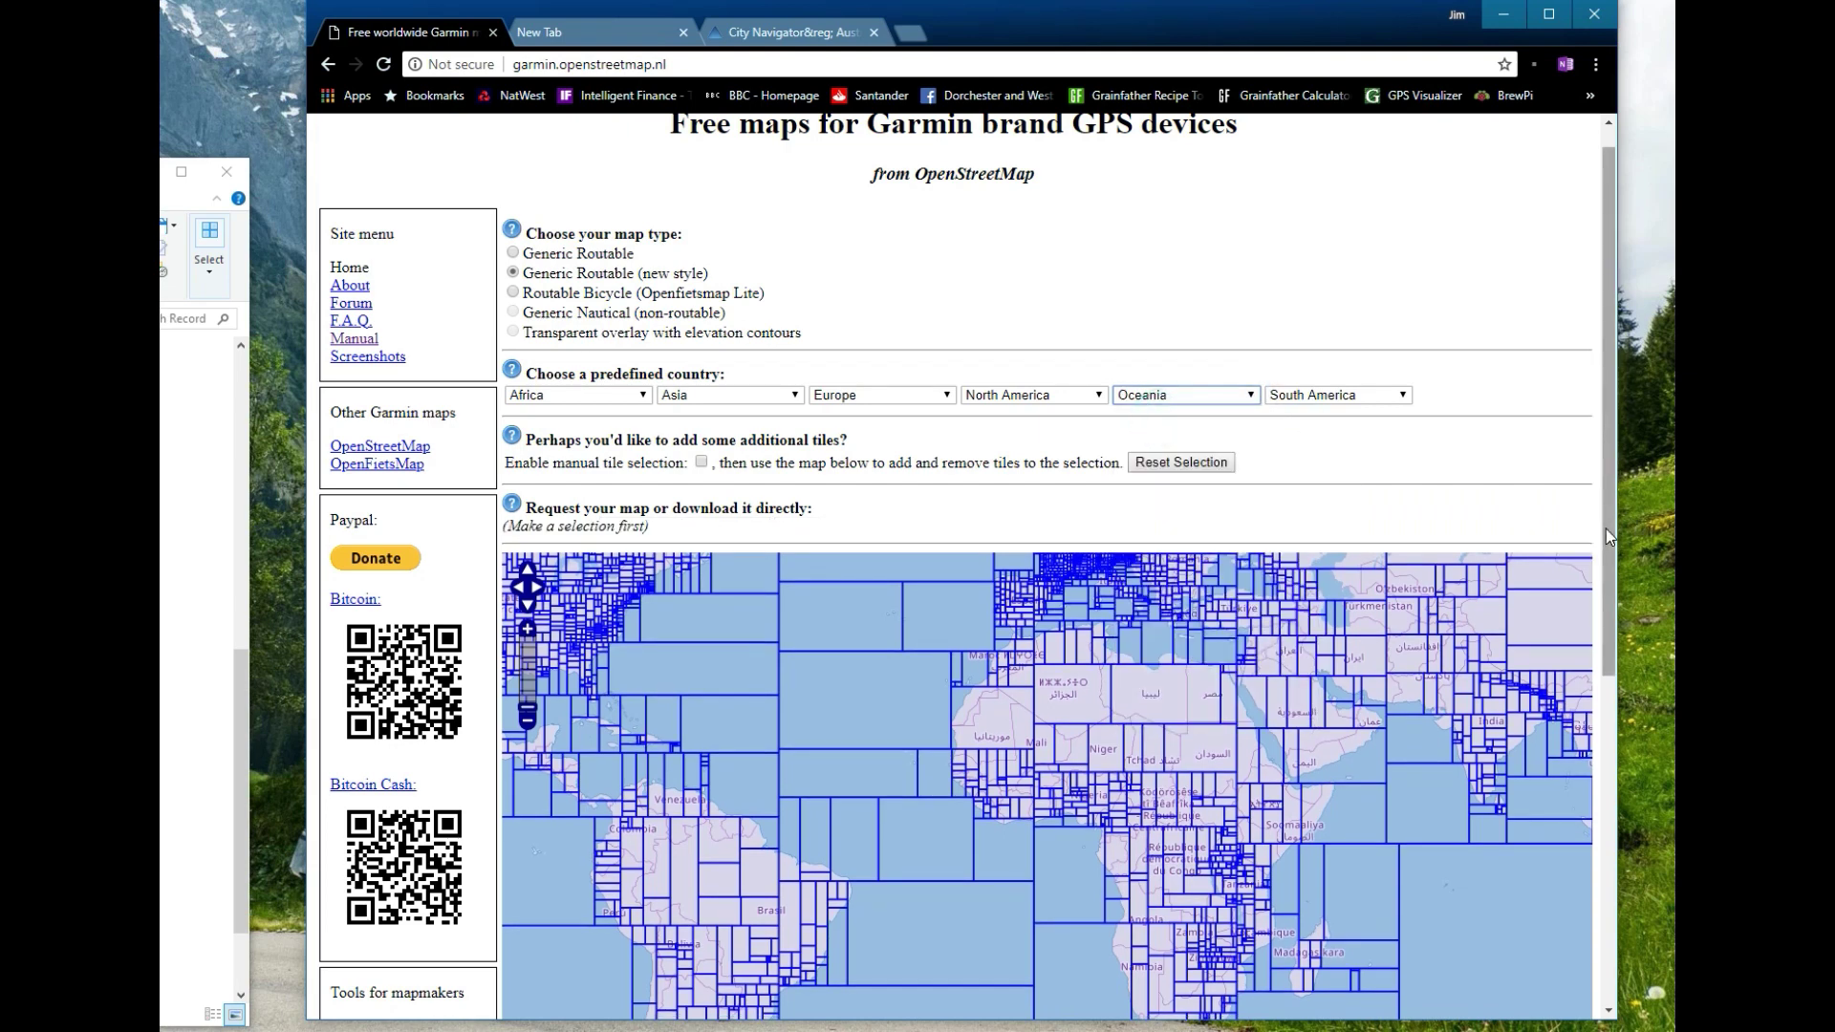
left_click_drag(1606, 529, 1605, 690)
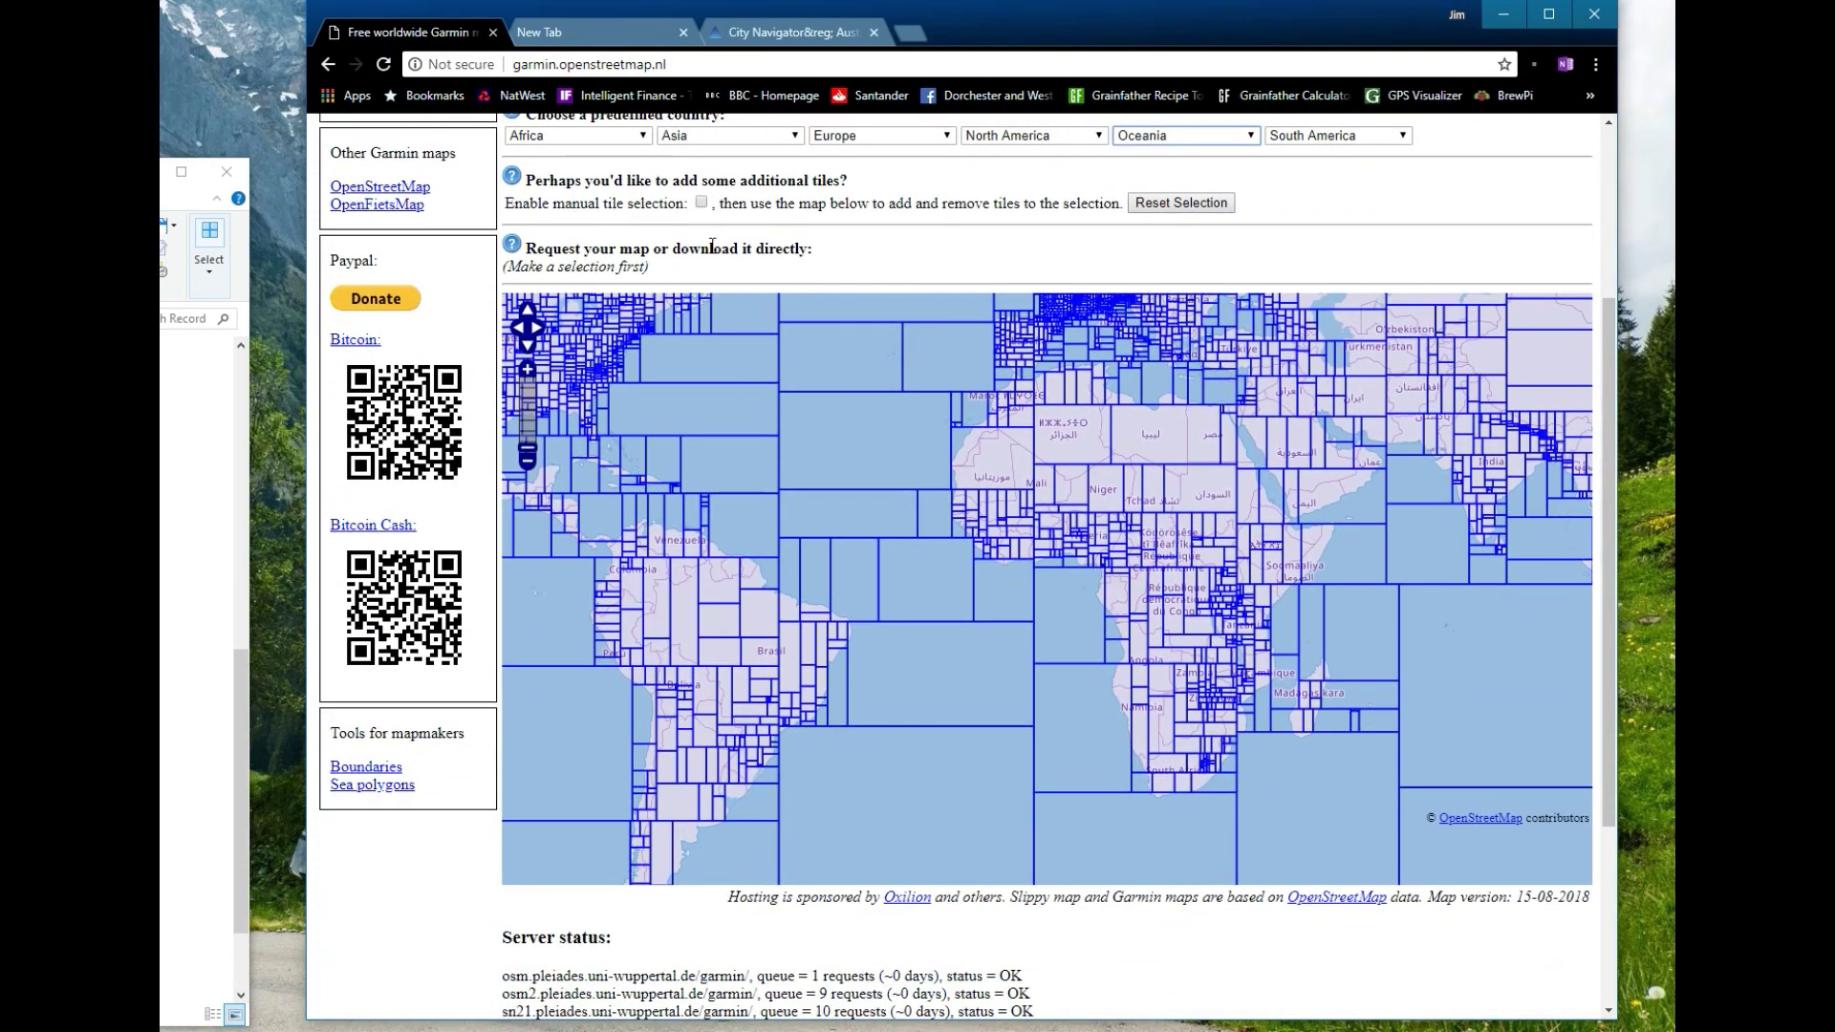
left_click_drag(1271, 573, 877, 552)
left_click_drag(1128, 574, 898, 622)
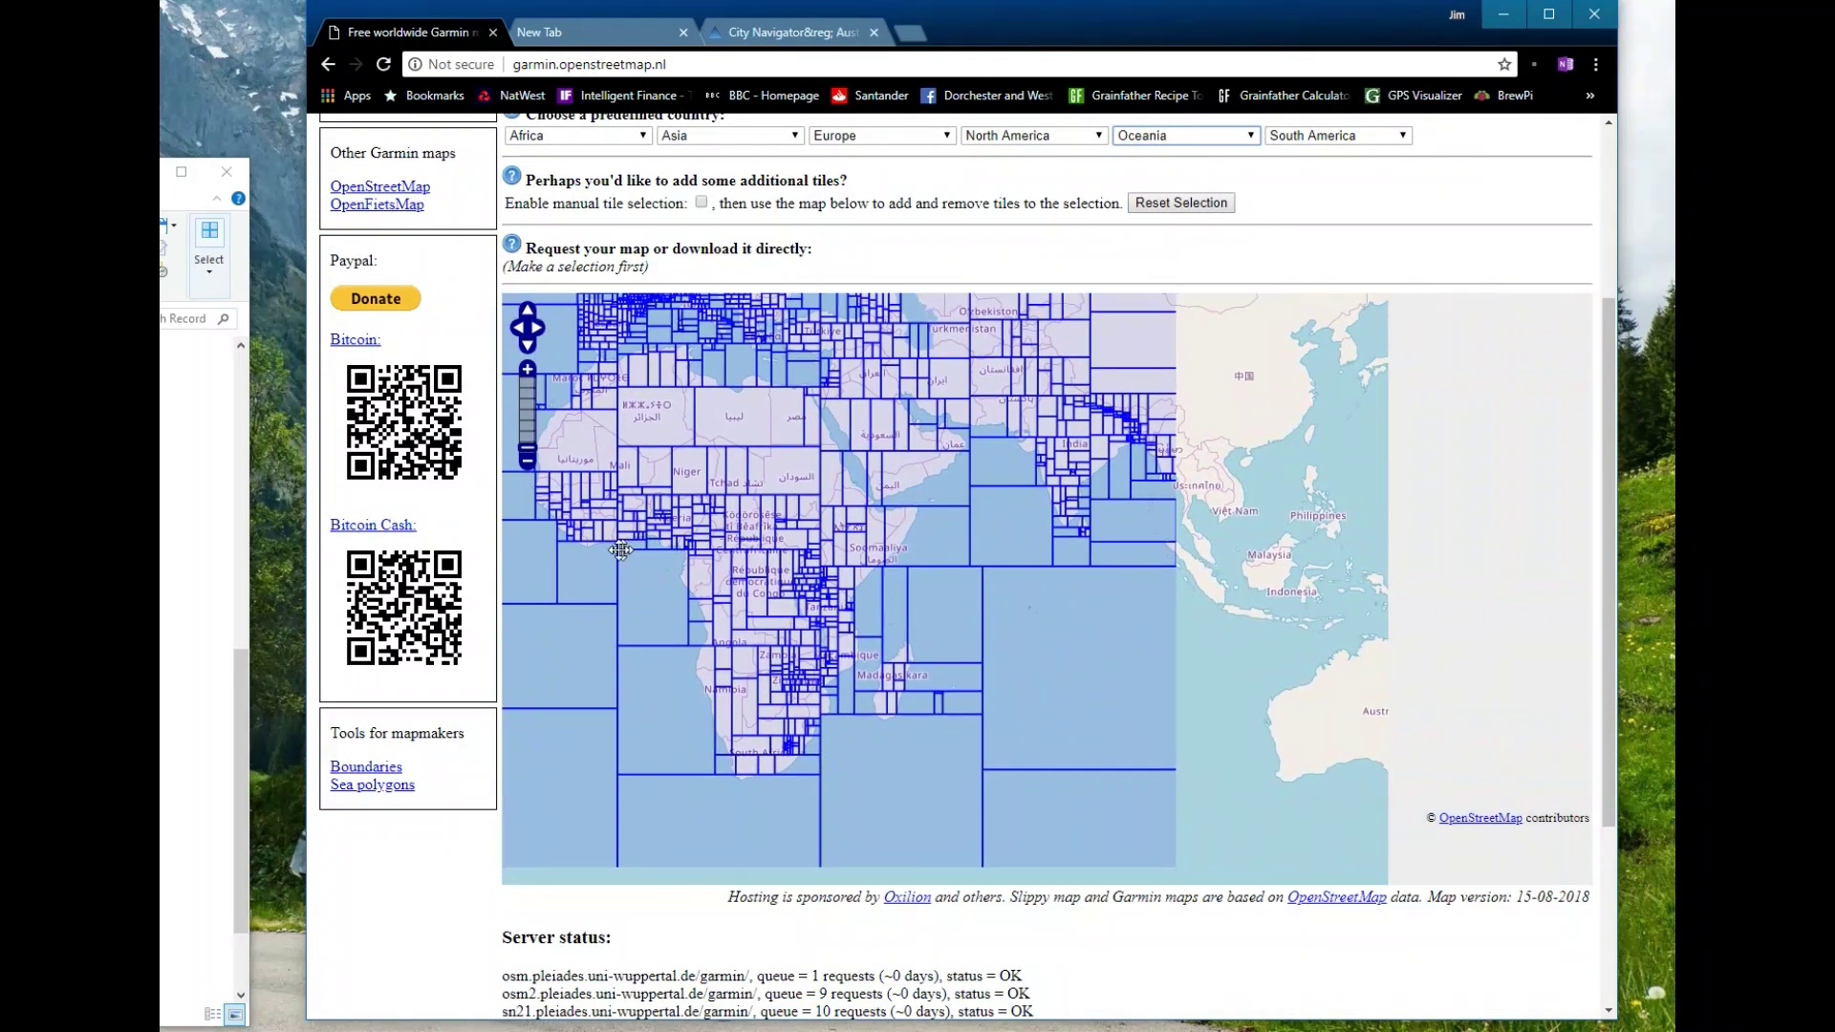
left_click_drag(1253, 706, 706, 508)
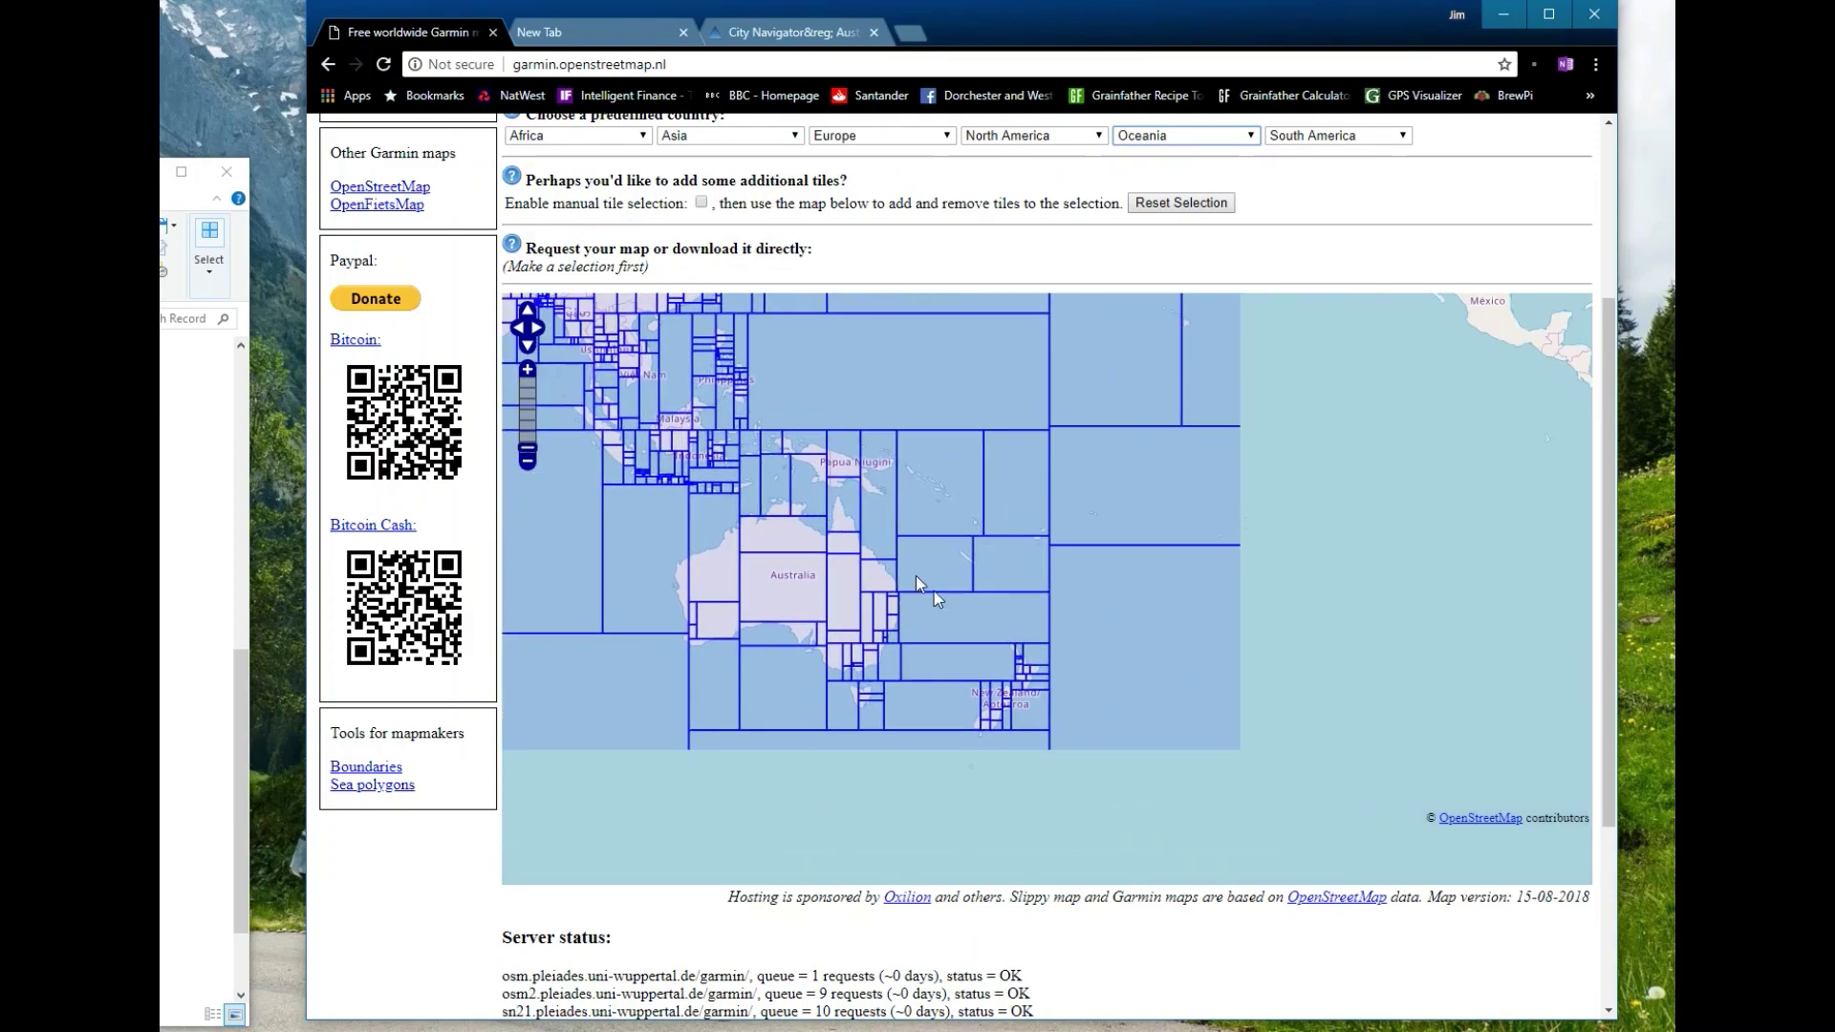
left_click(702, 202)
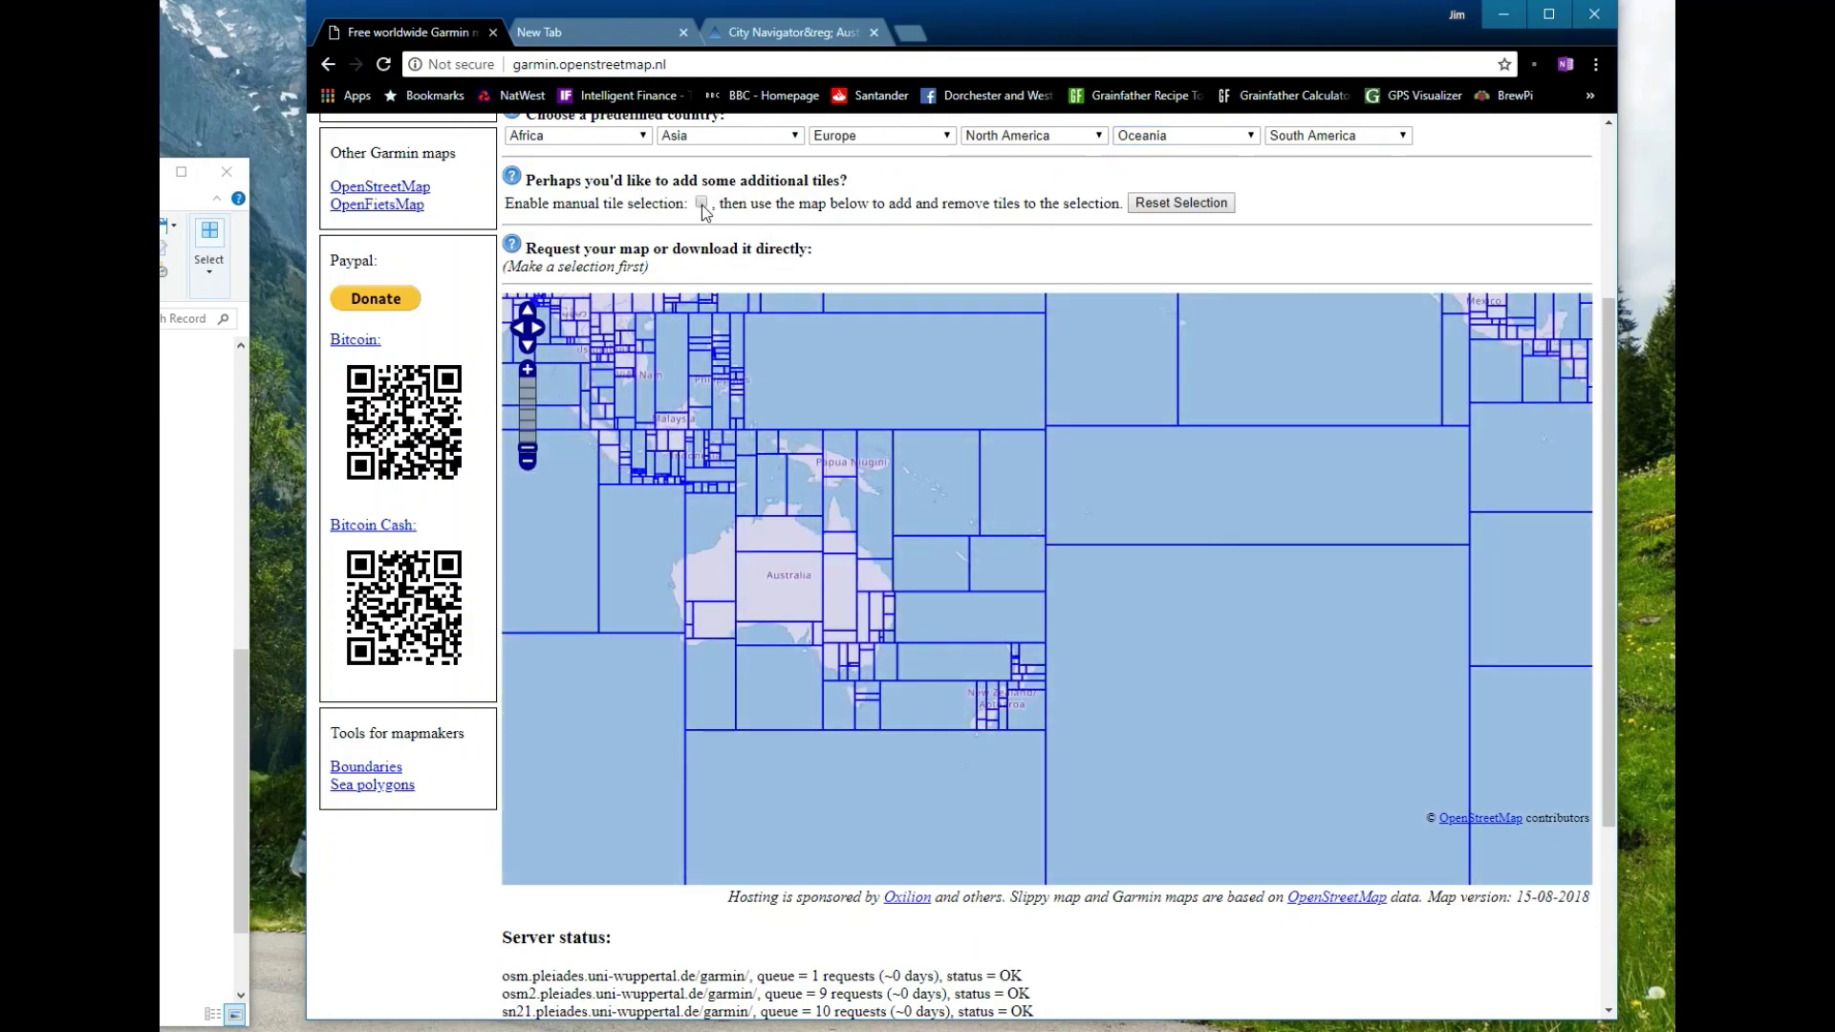
scroll(1019, 696, "up", 2)
scroll(1019, 690, "up", 3)
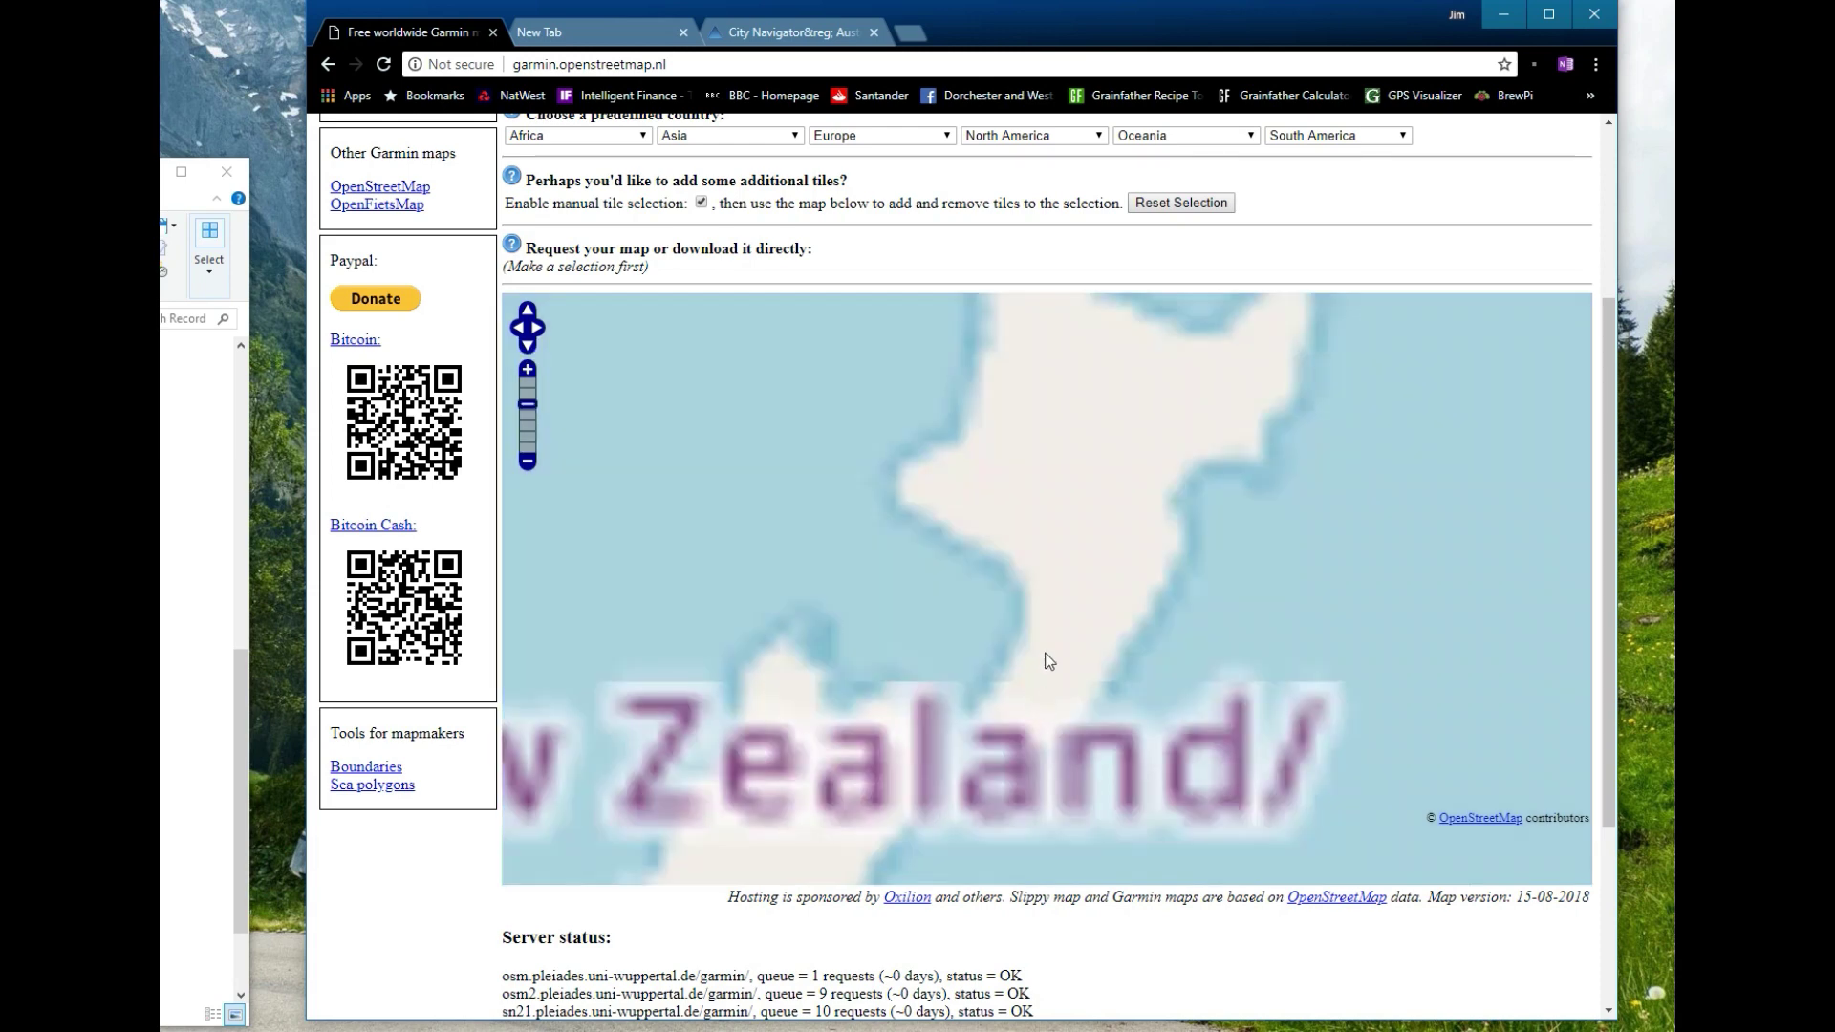
scroll(909, 733, "down", 2)
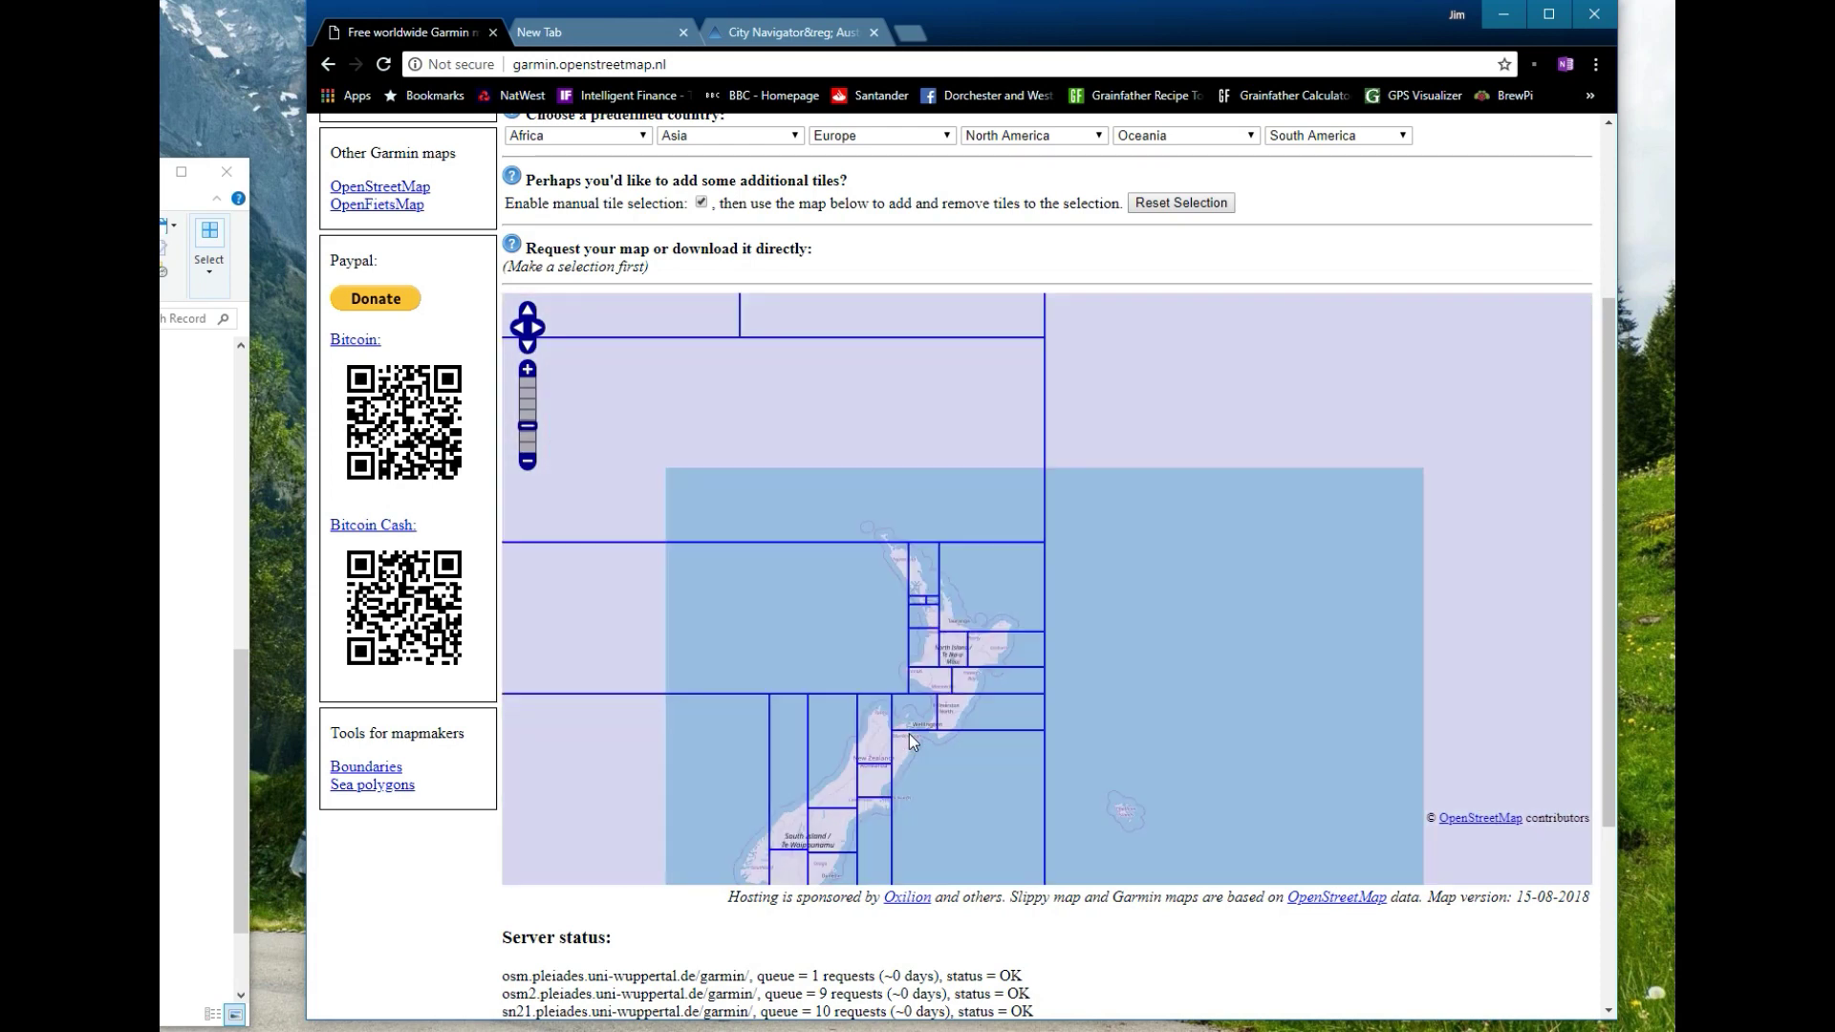
left_click(881, 730)
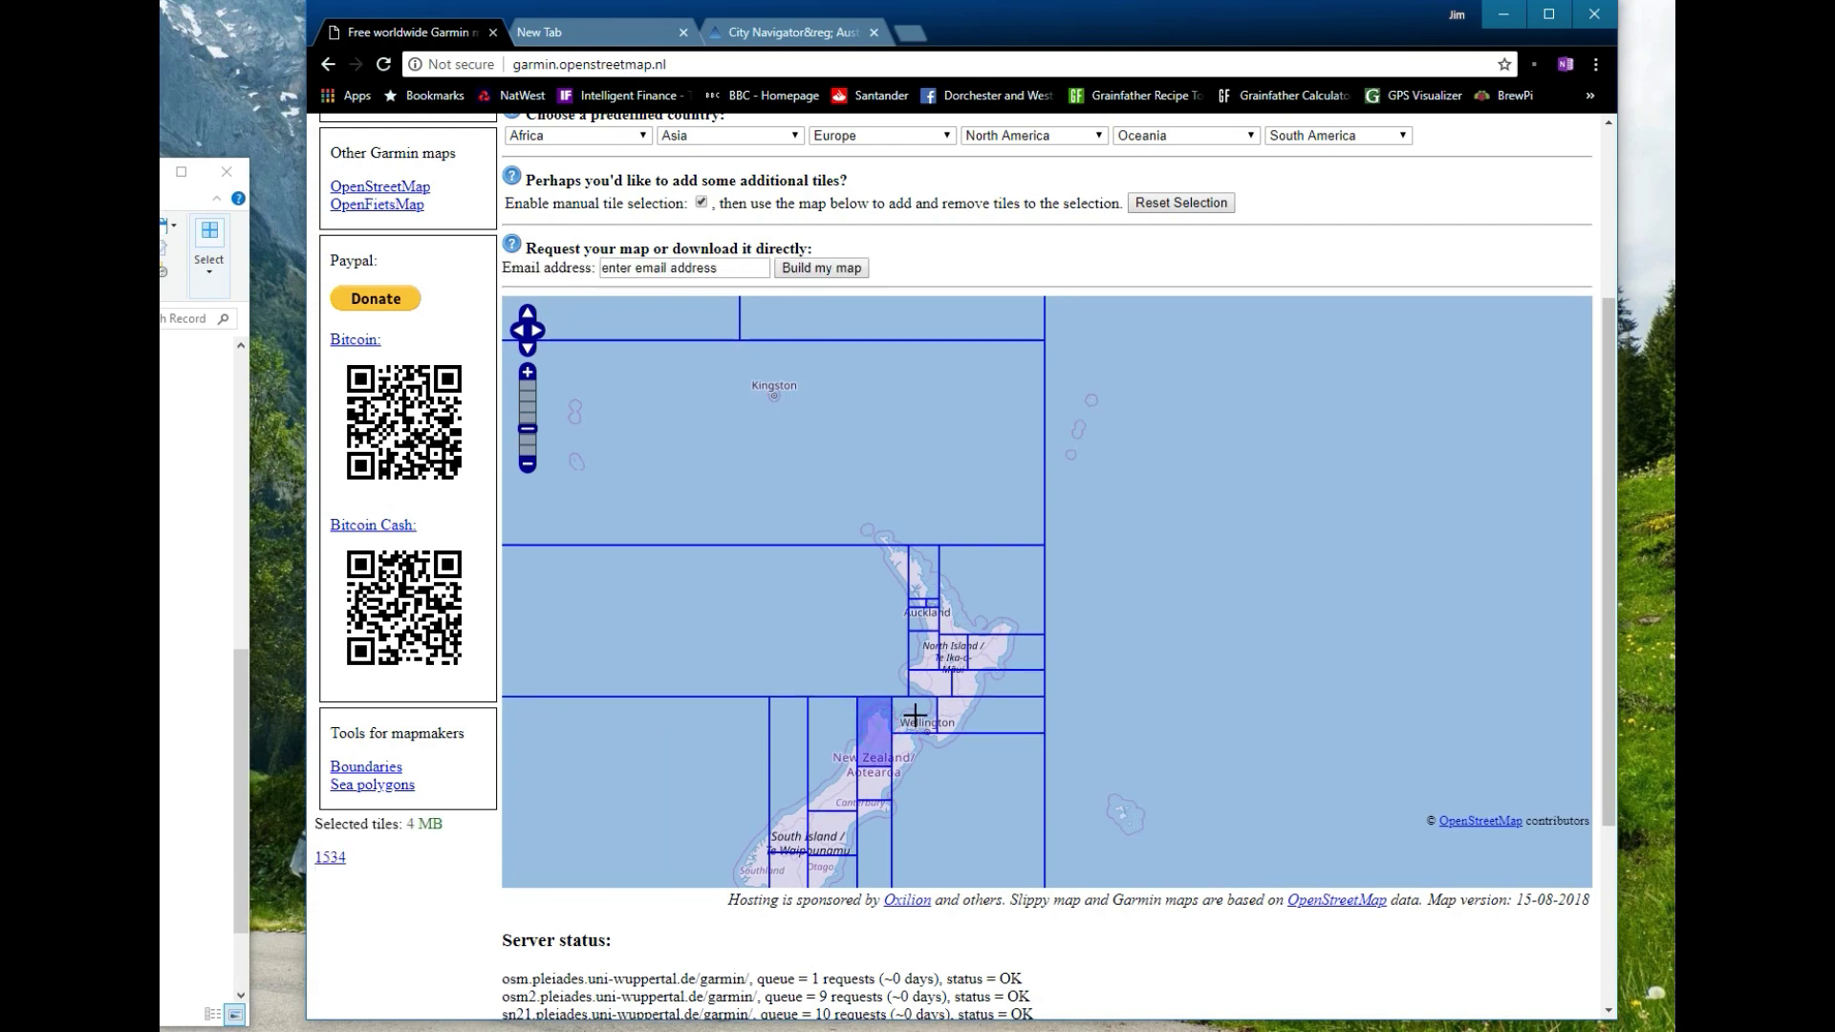
left_click(913, 715)
left_click(910, 758)
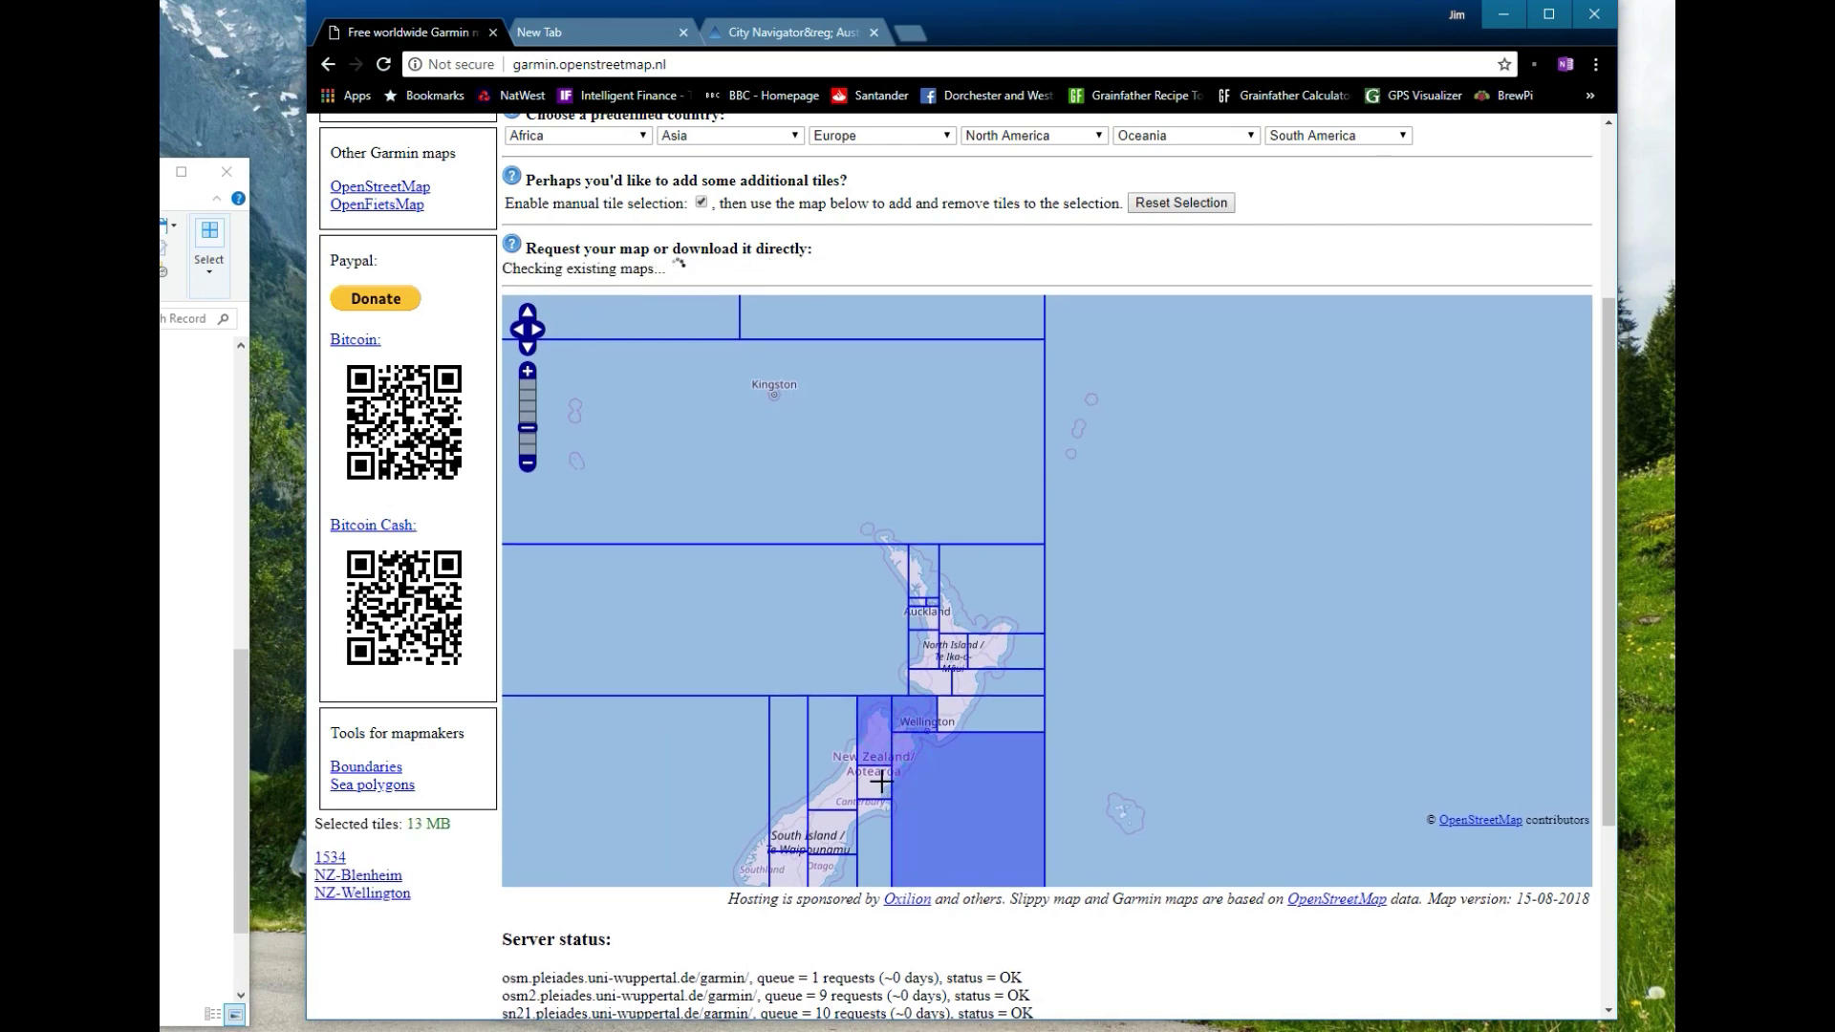
left_click(789, 774)
left_click(831, 756)
left_click(808, 854)
left_click(808, 870)
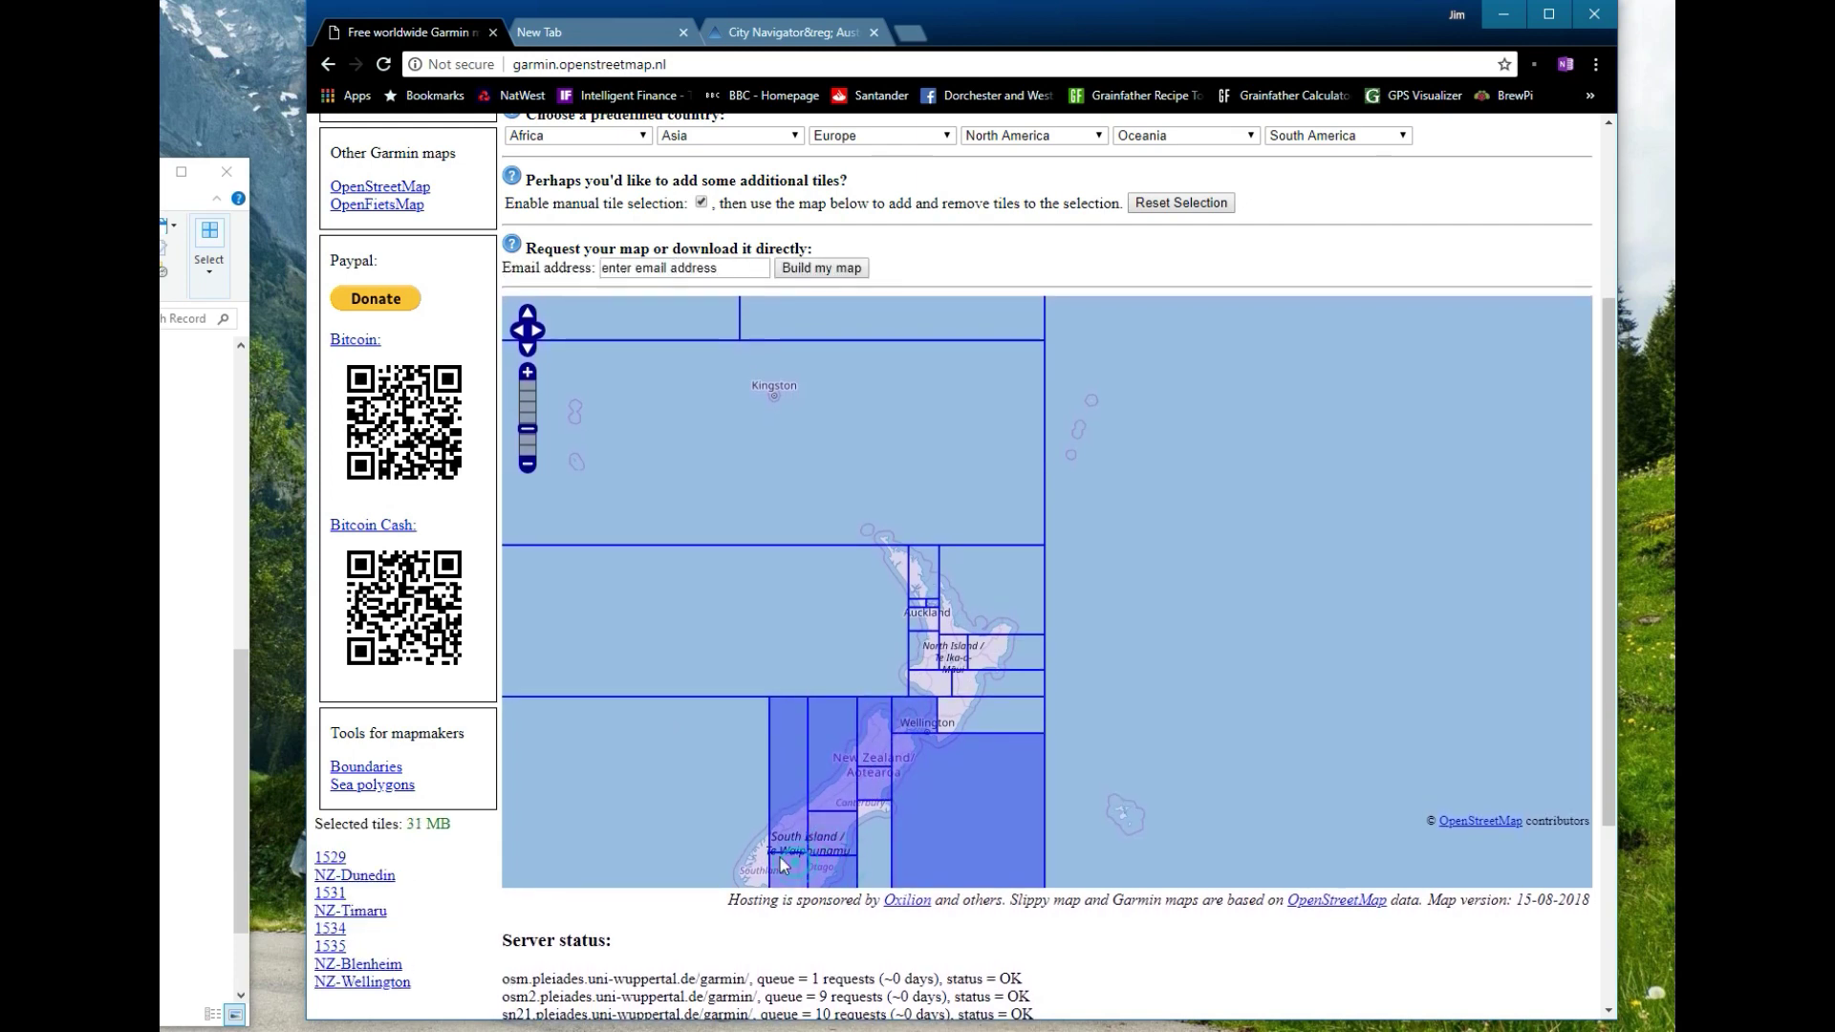
scroll(779, 864, "down", 1)
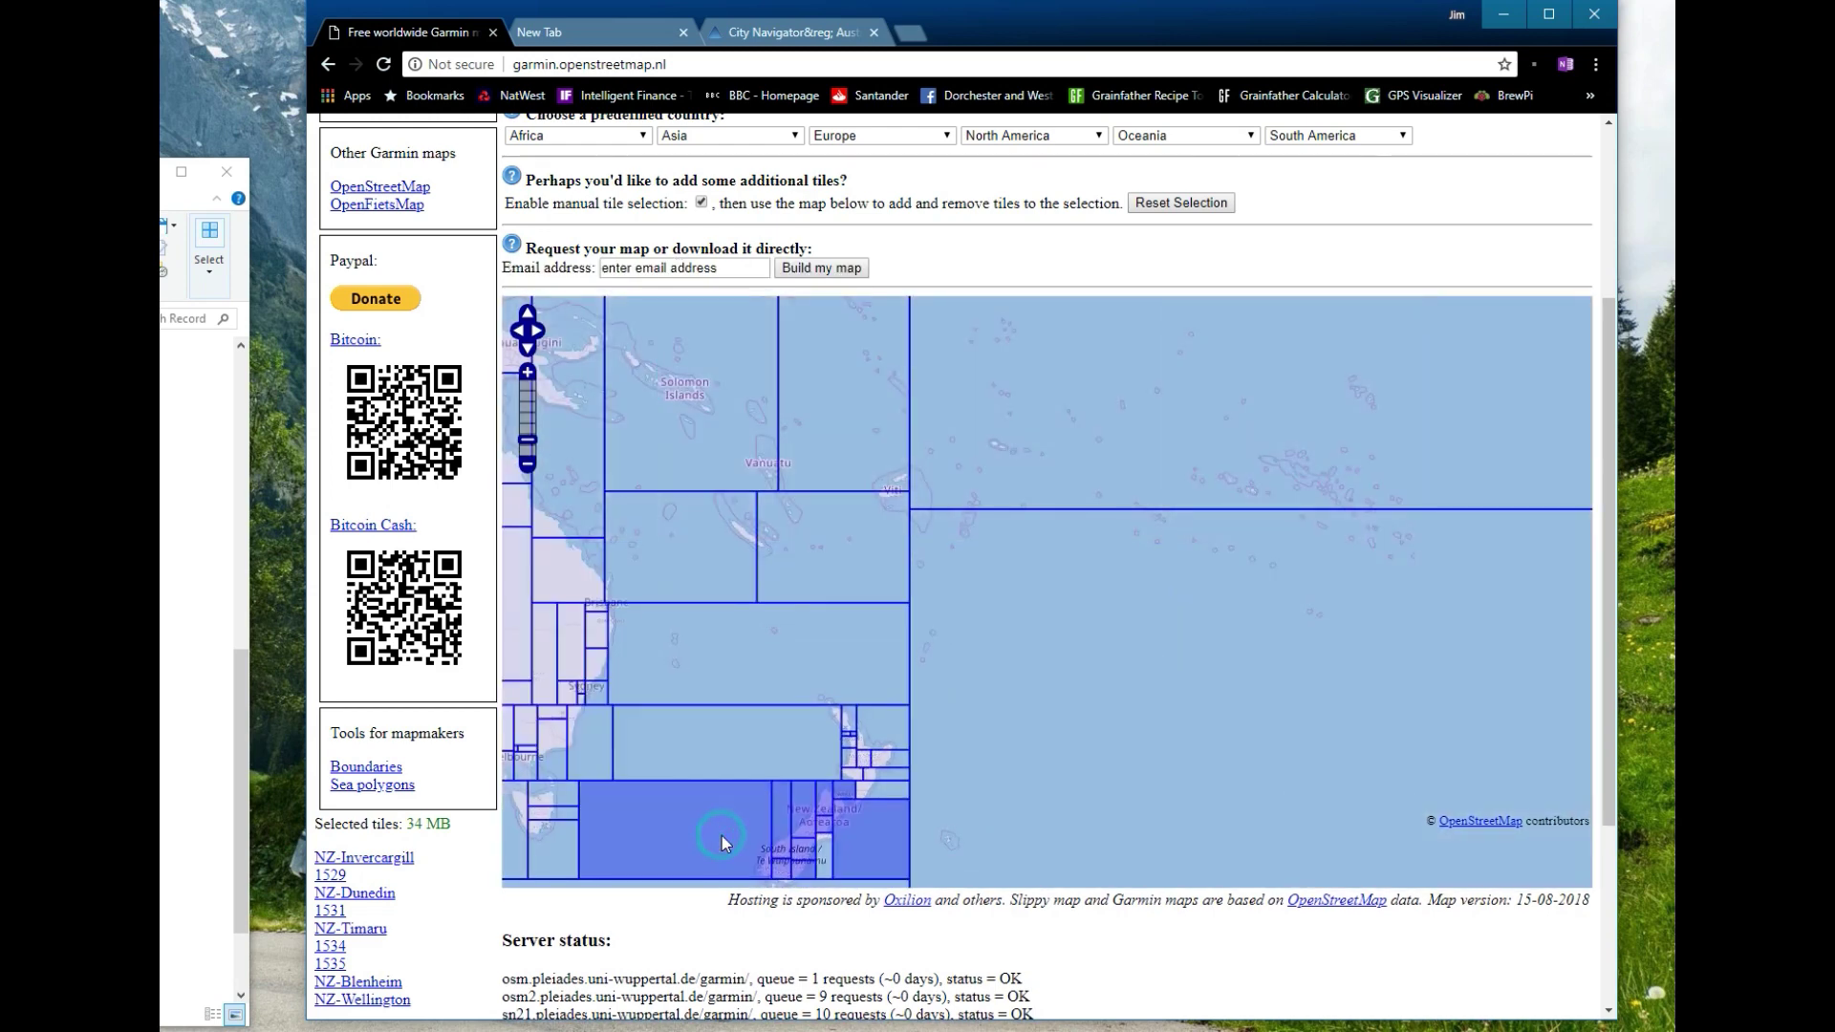
left_click(721, 836)
left_click(1176, 206)
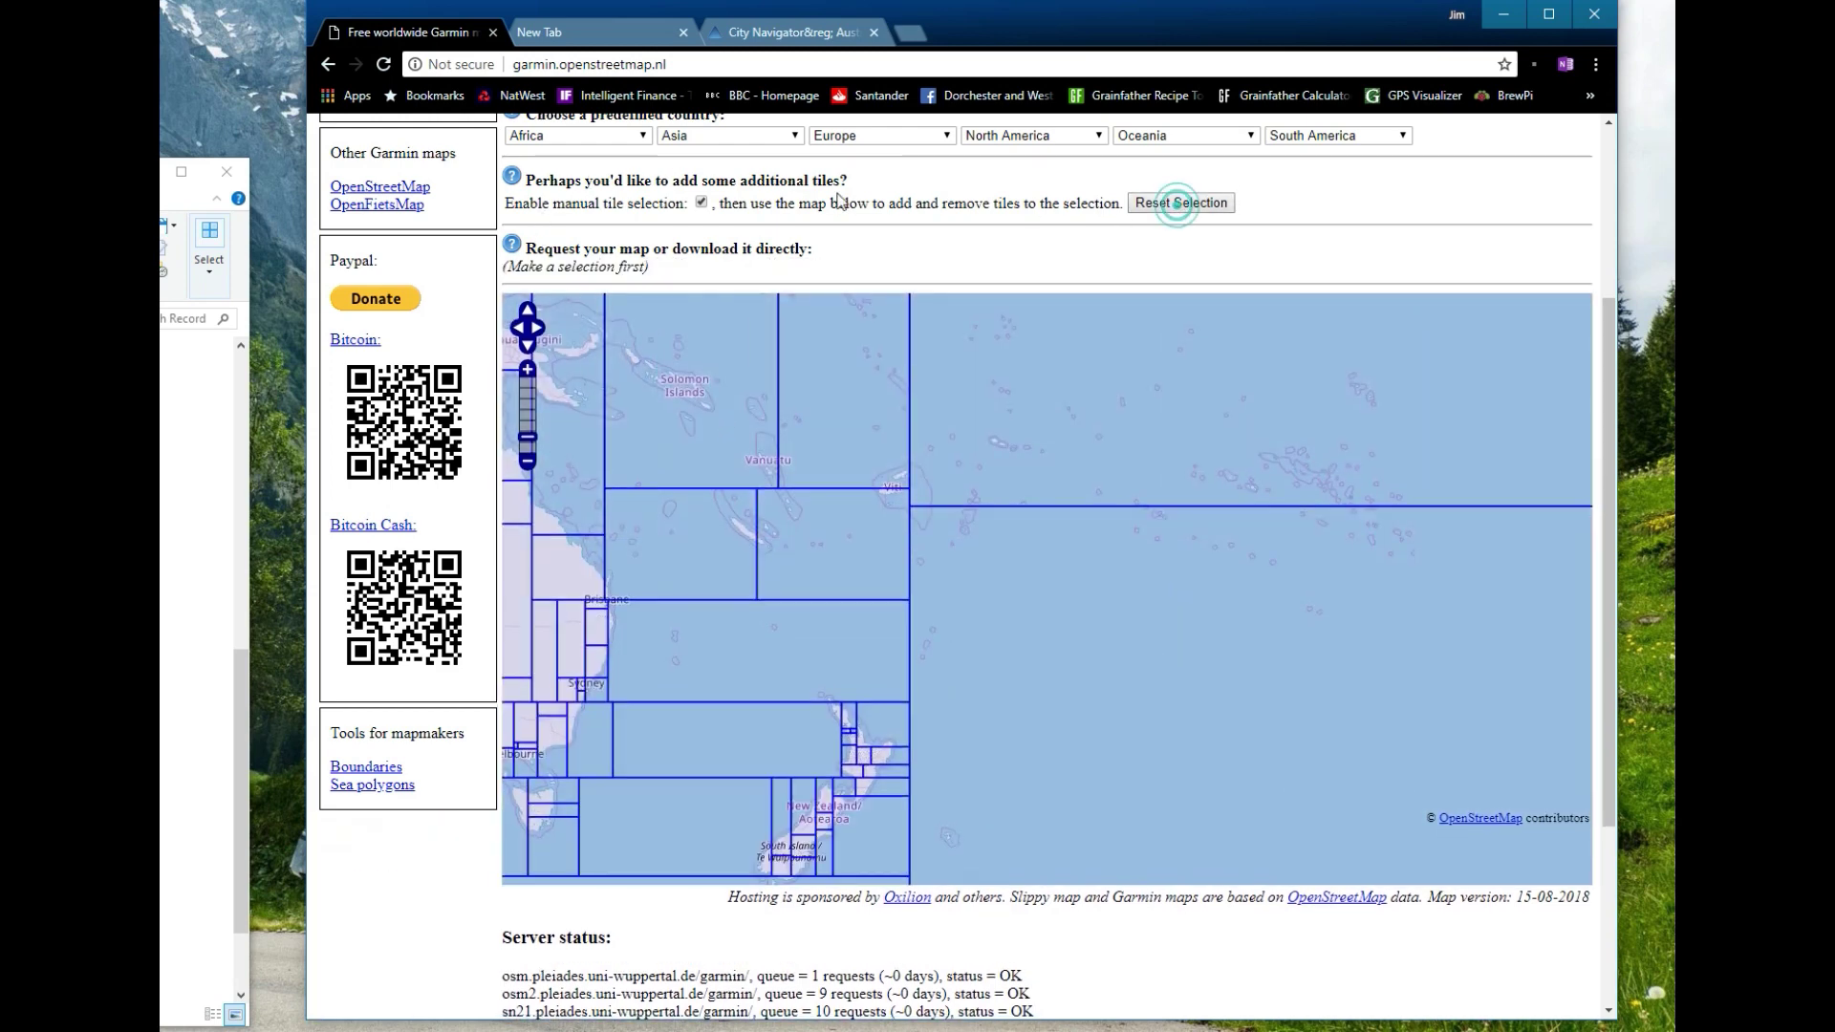
left_click(701, 203)
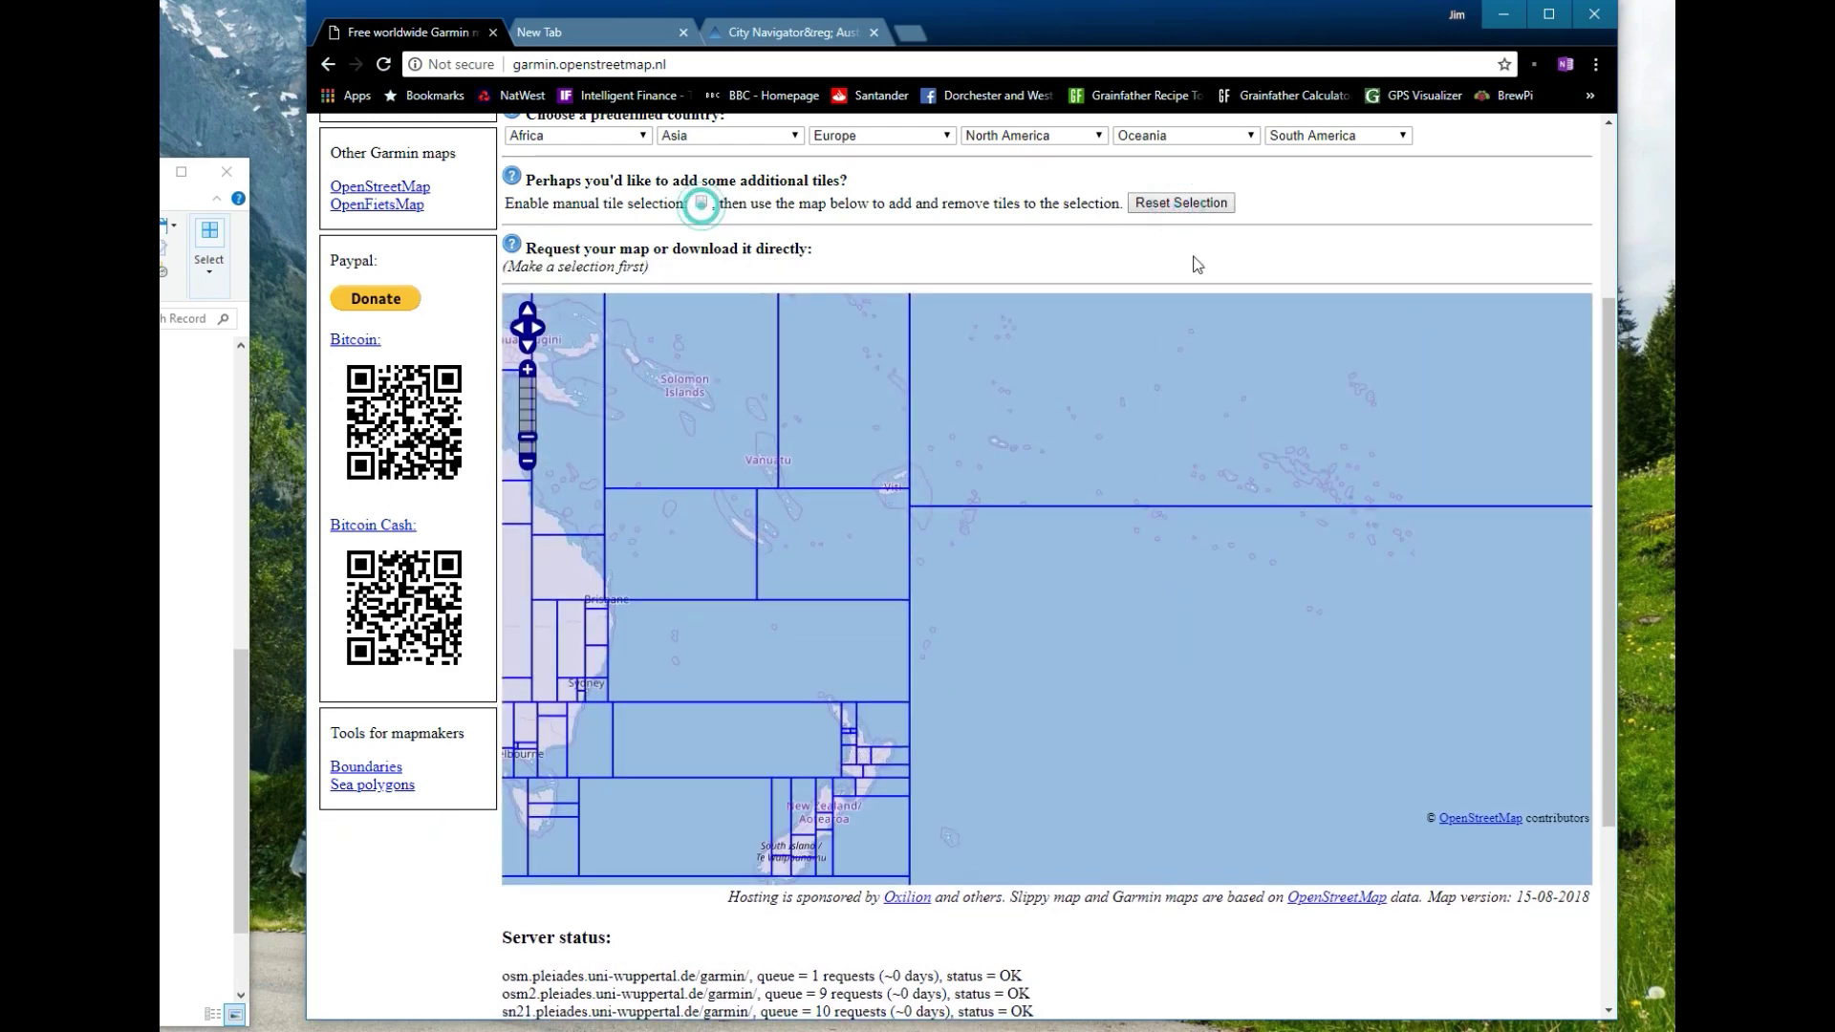
Pick New Zealand from the Oceania list and download osm_generic_new_windows.exe.
left_click(1252, 139)
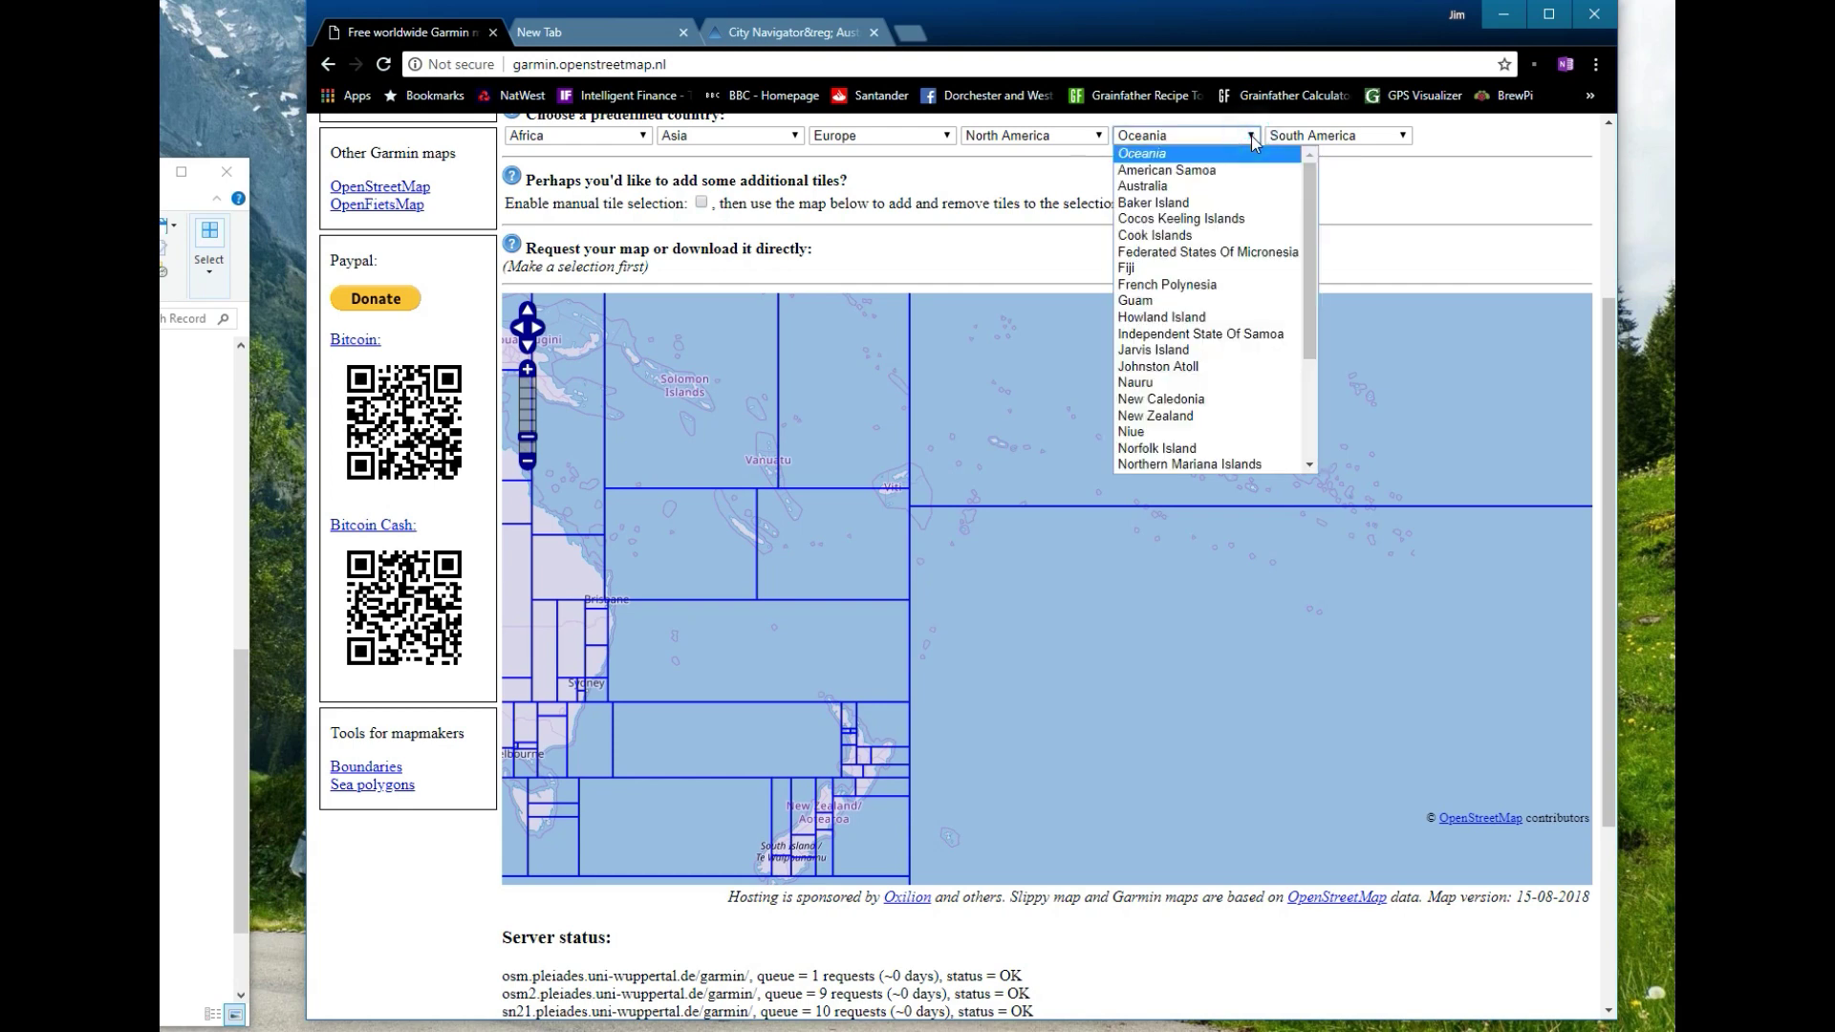
left_click(1185, 417)
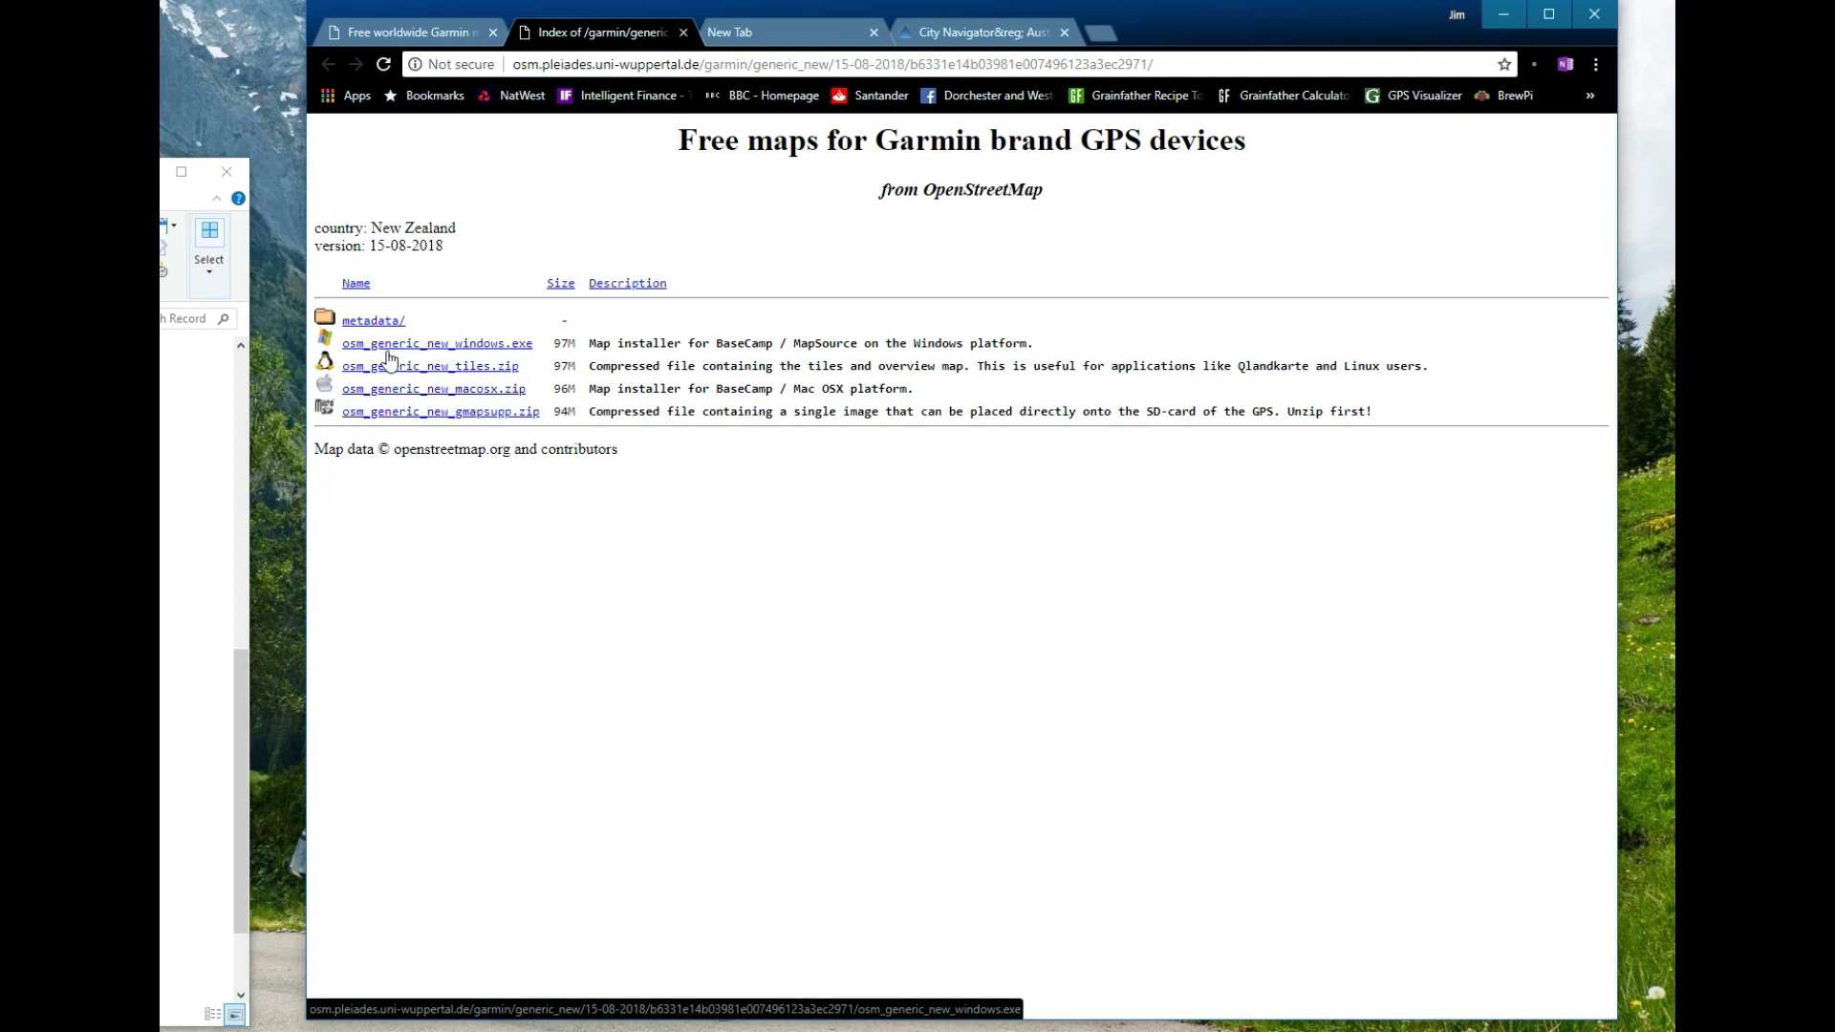
left_click(479, 347)
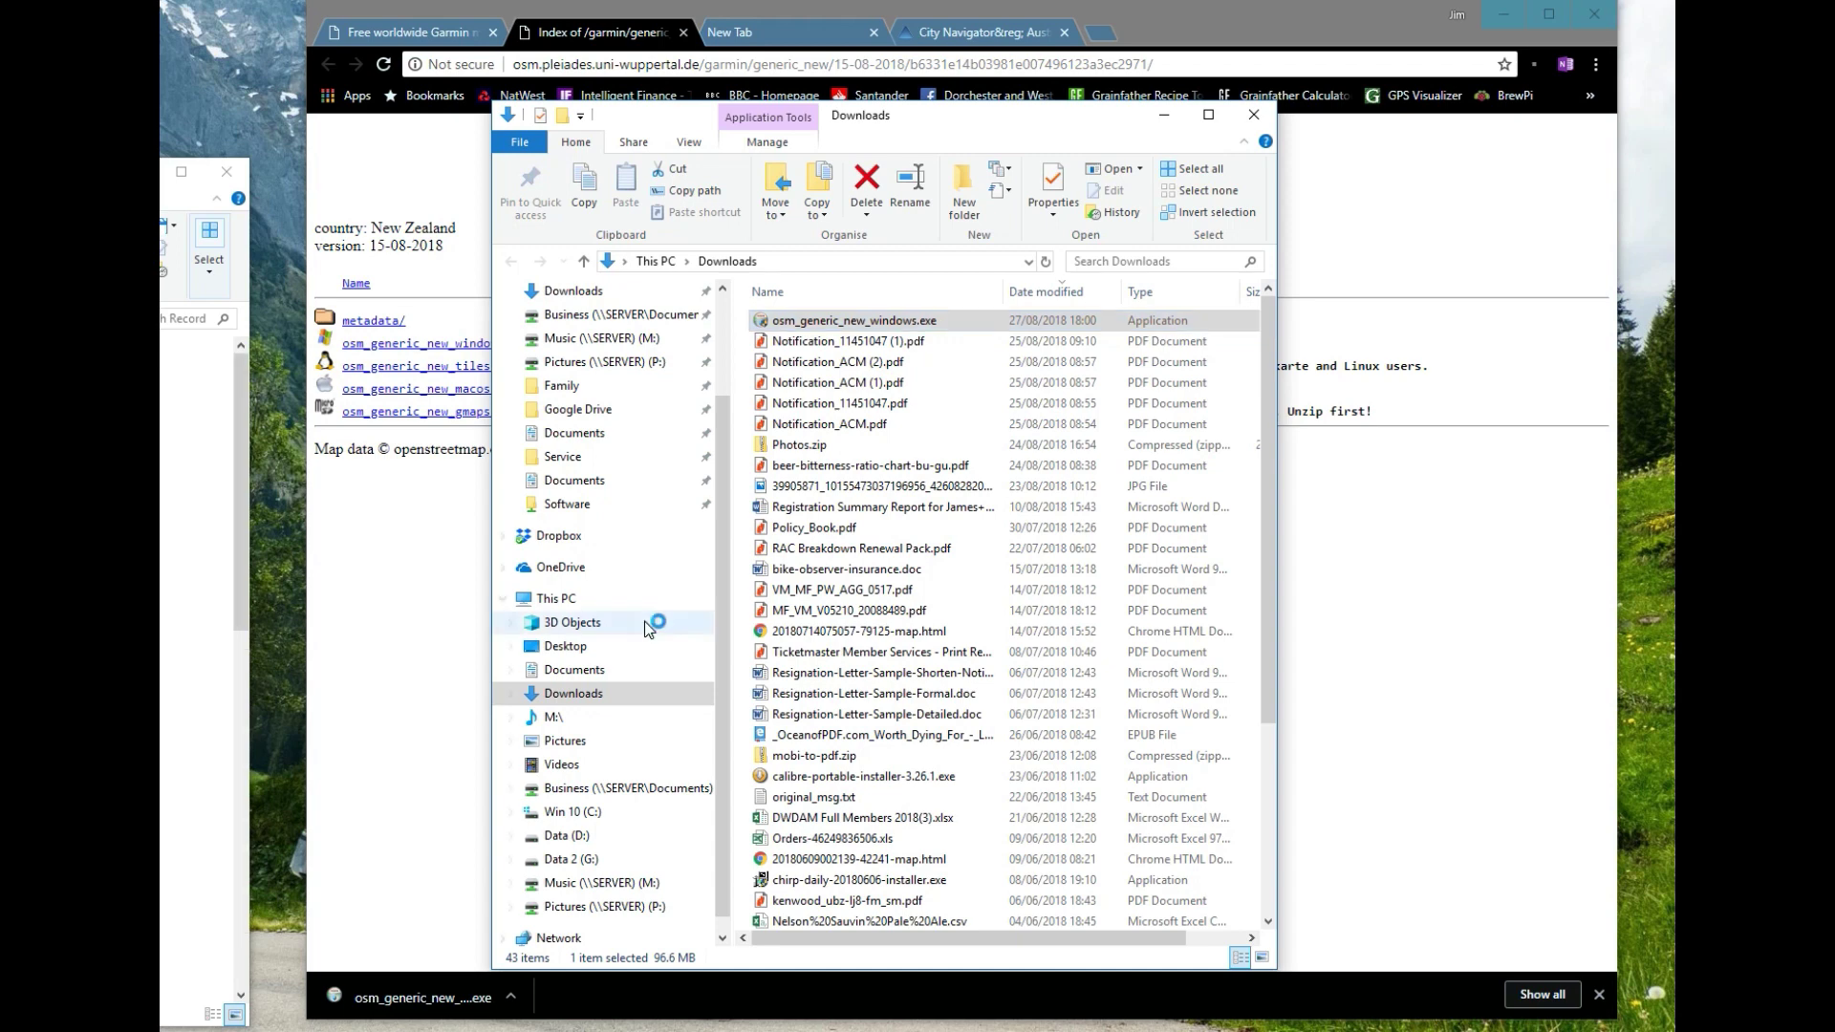
Run the installer through language, welcome and install pages, closing BaseCamp, then check installed maps.
left_click(730, 570)
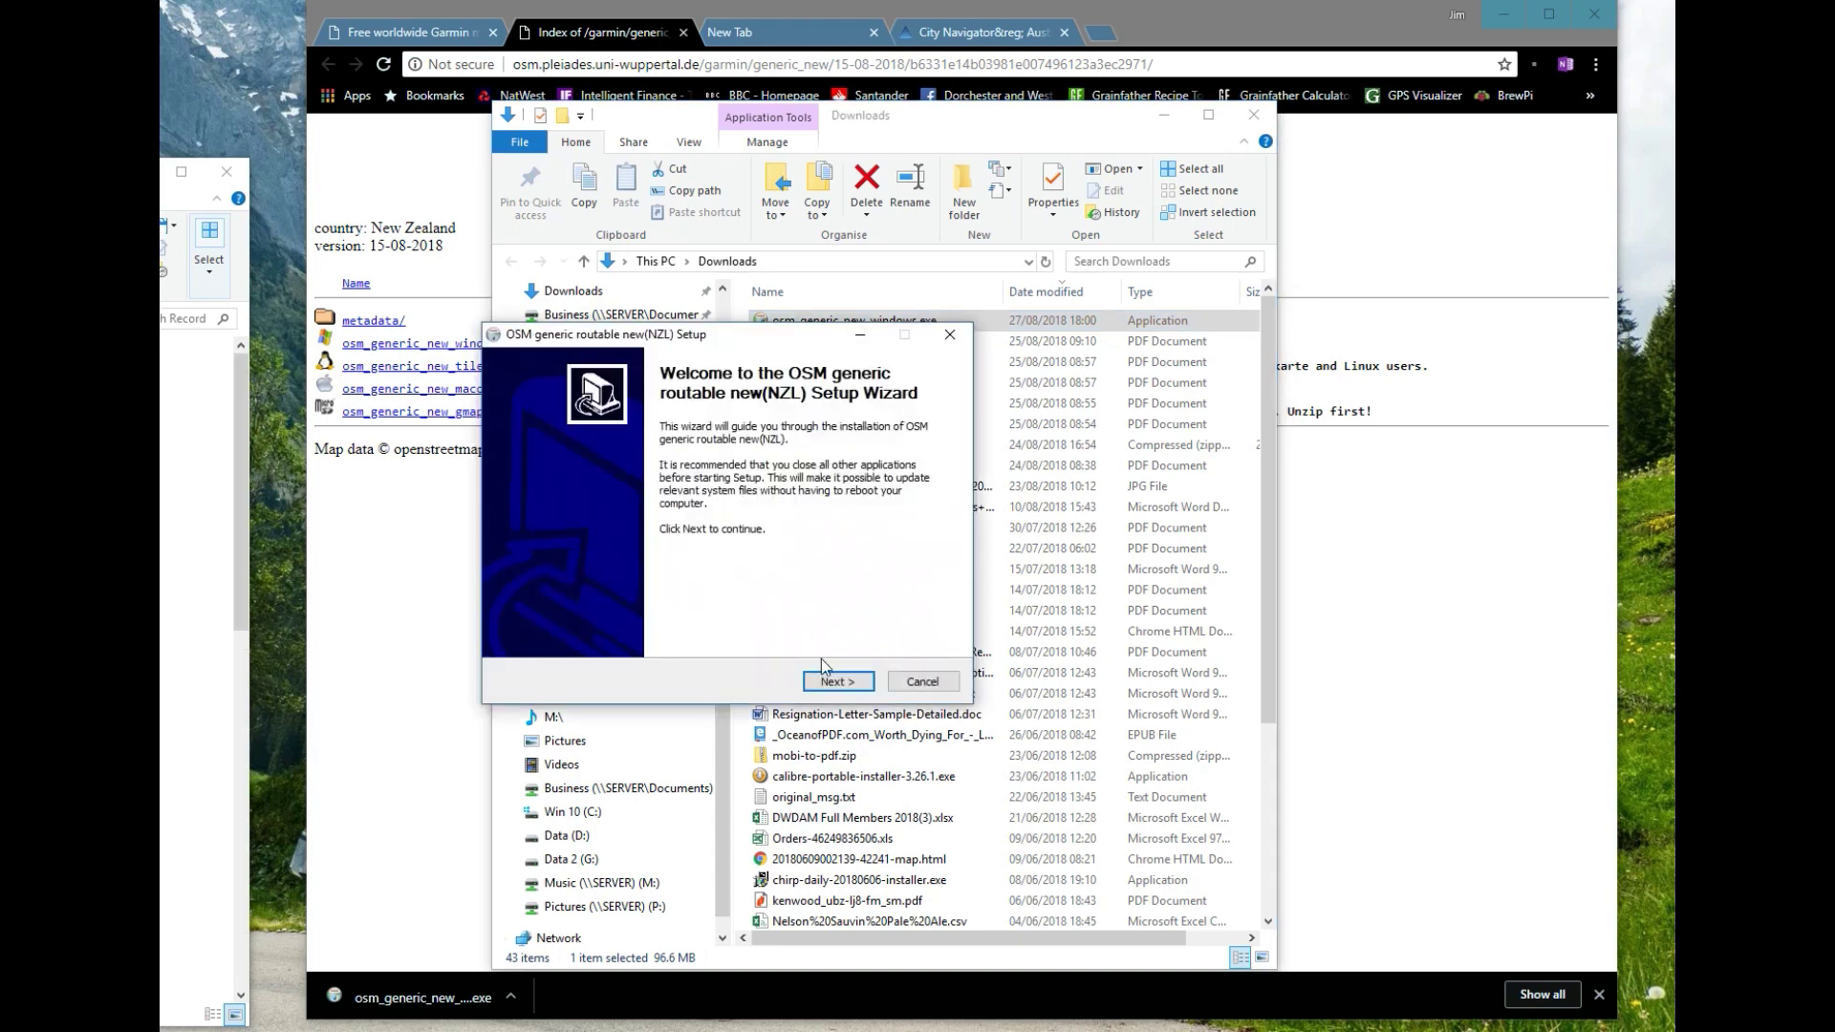
left_click(822, 680)
left_click(822, 680)
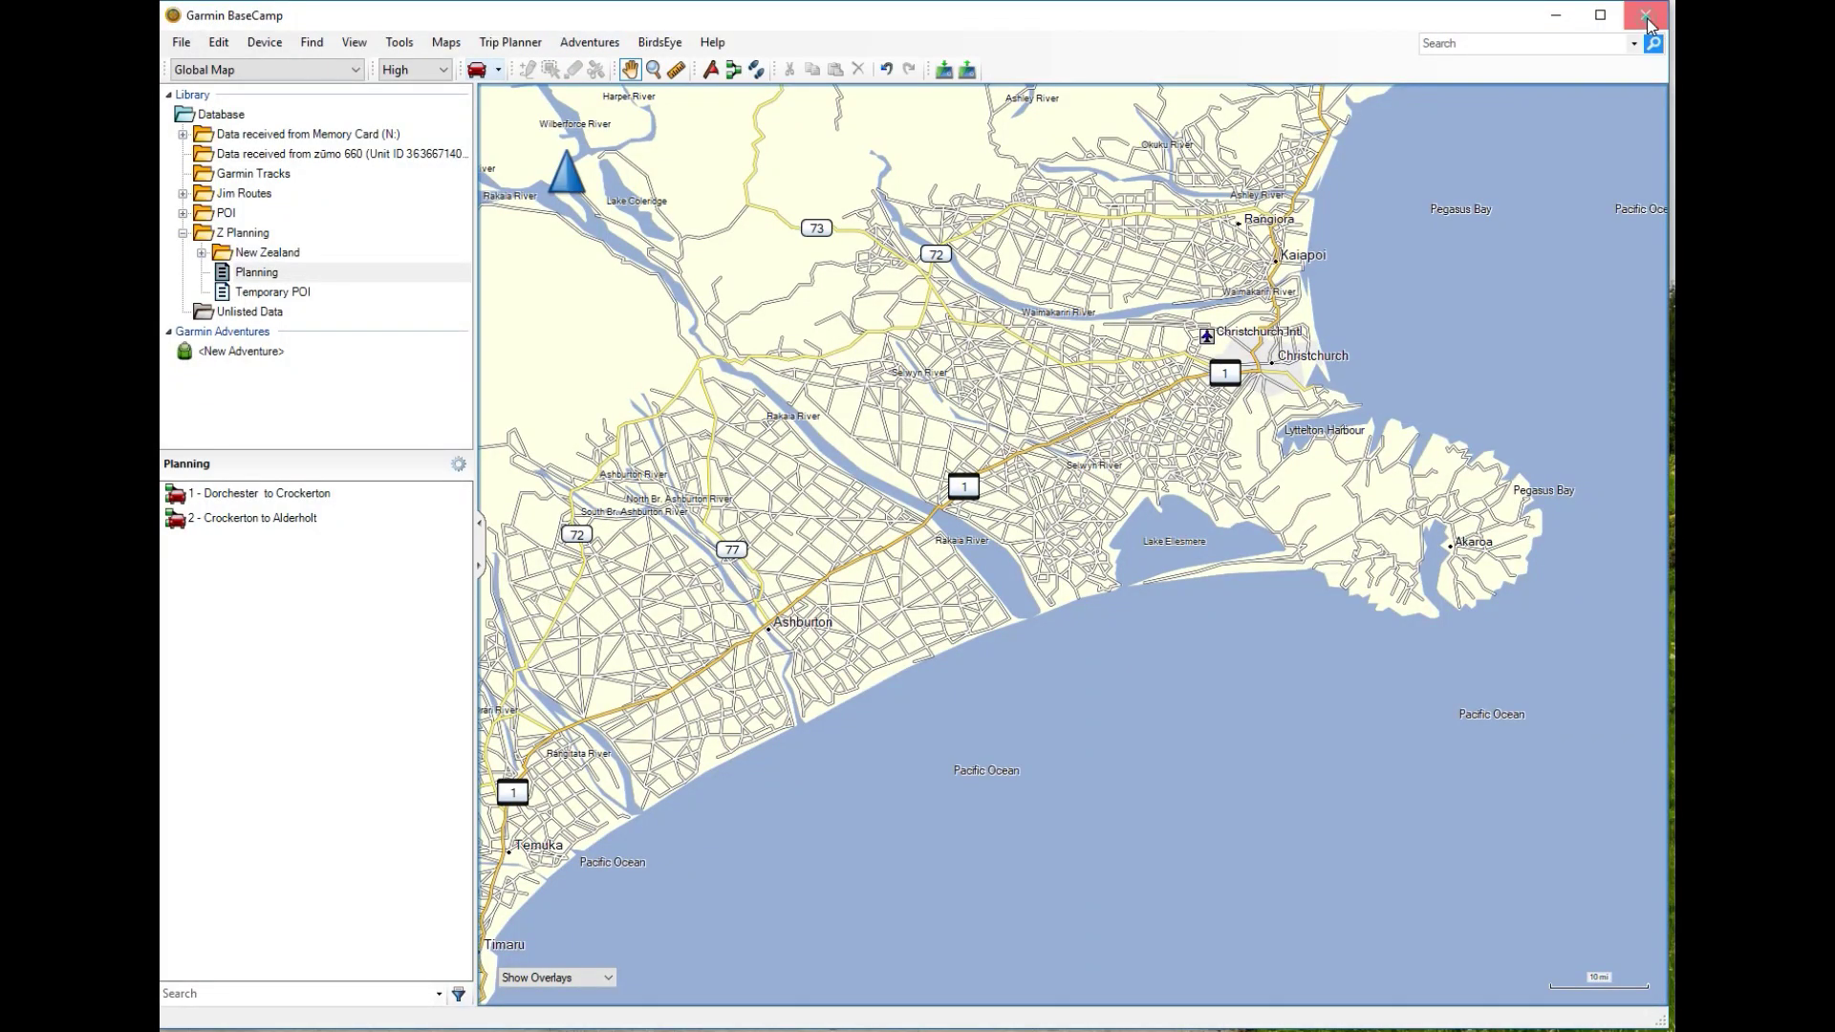
left_click(1647, 23)
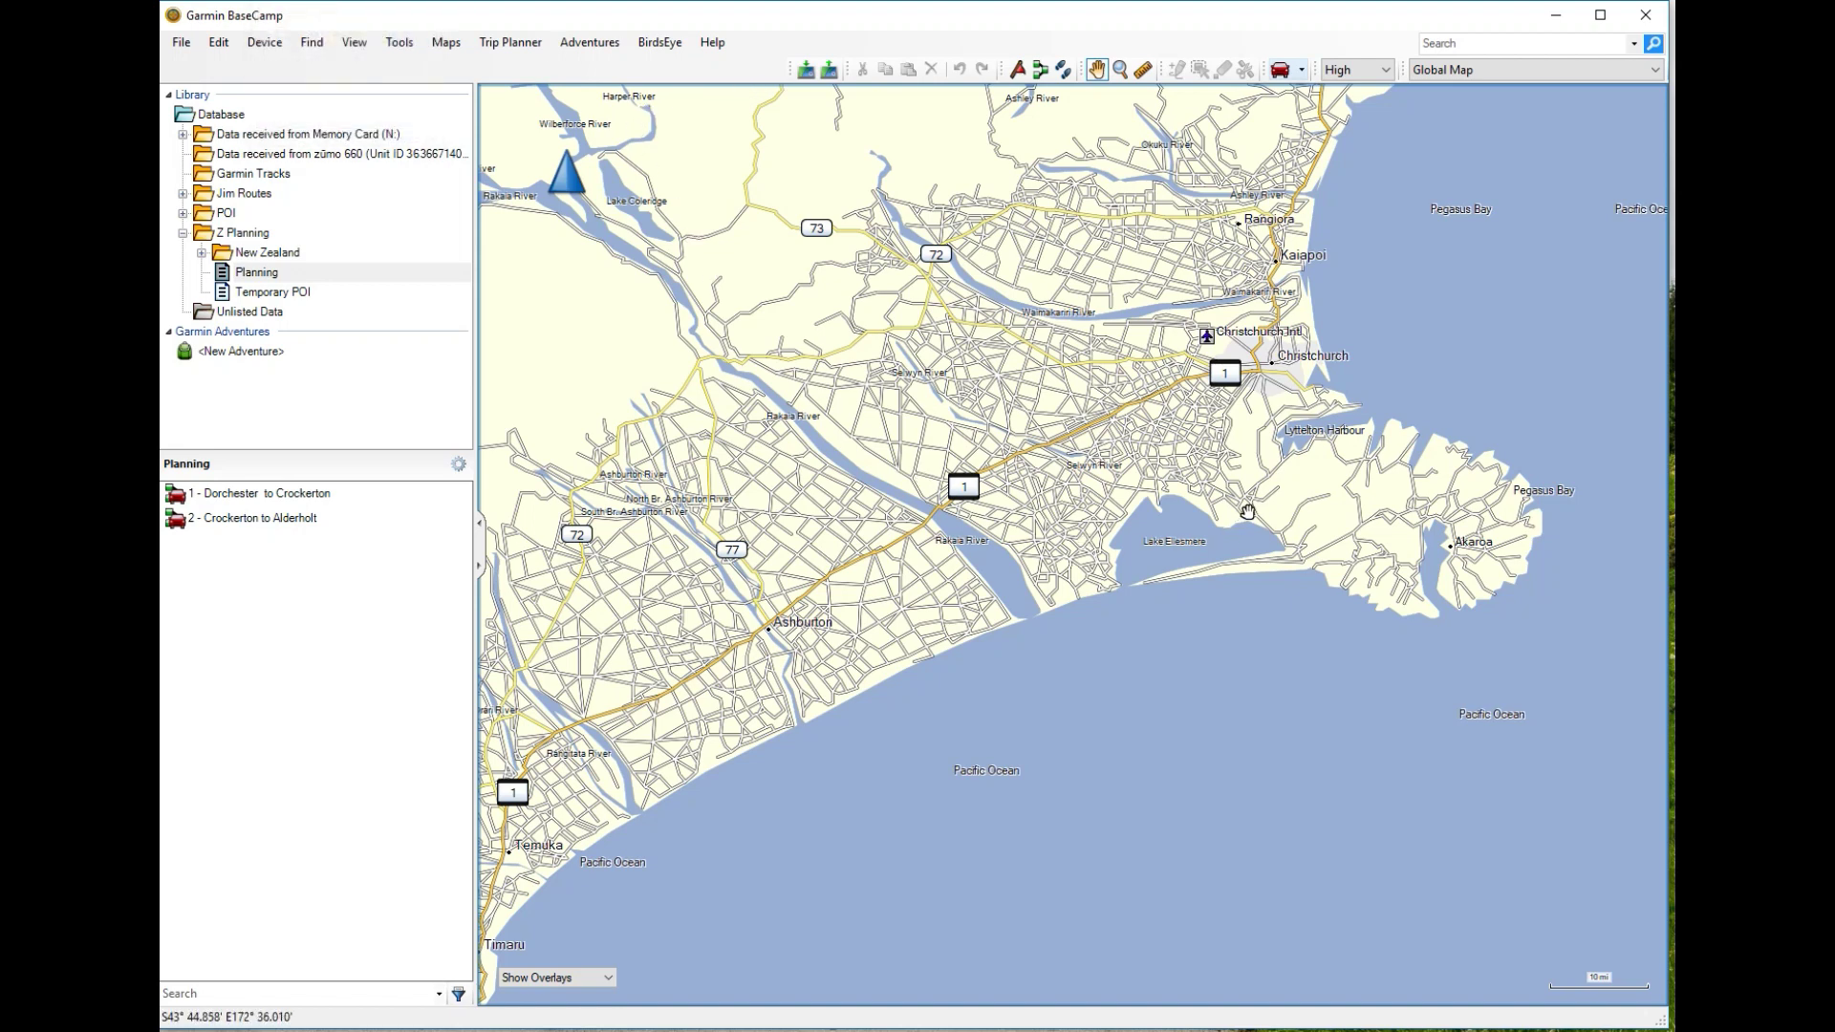
left_click(1511, 72)
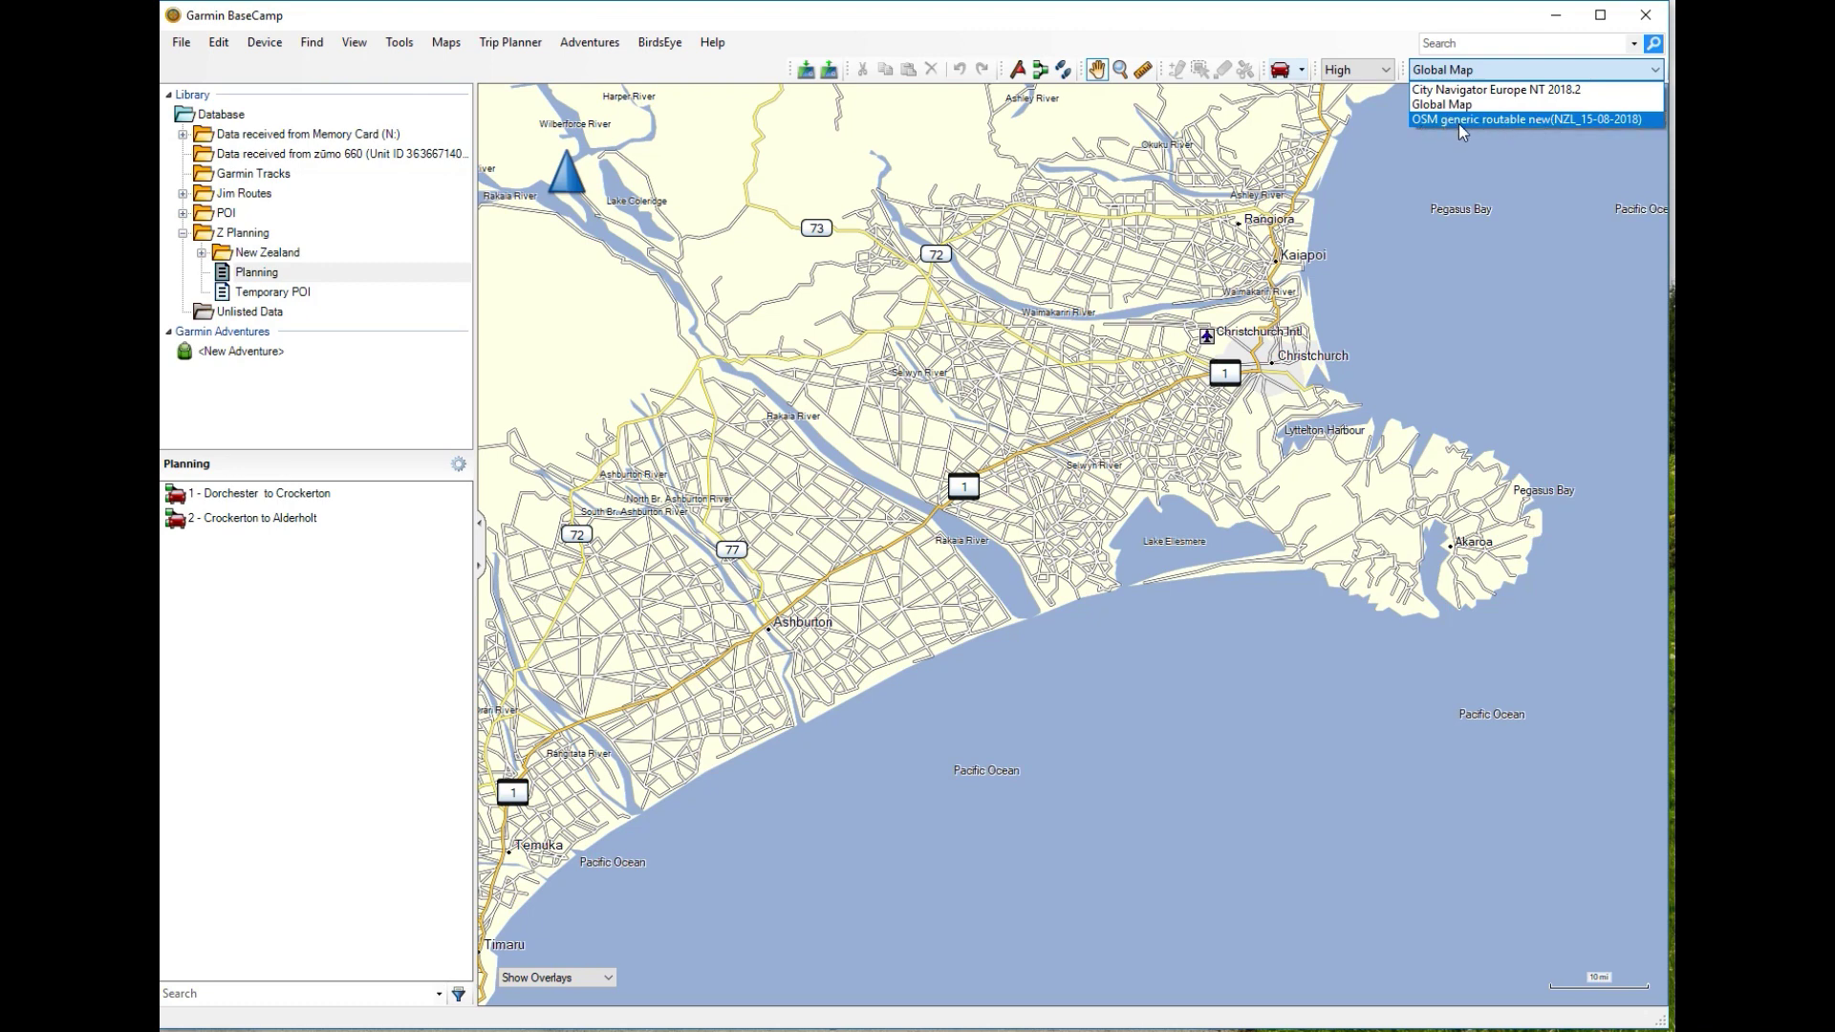
Switch to the OSM generic routable New Zealand map at the Highest detail level.
left_click(1556, 118)
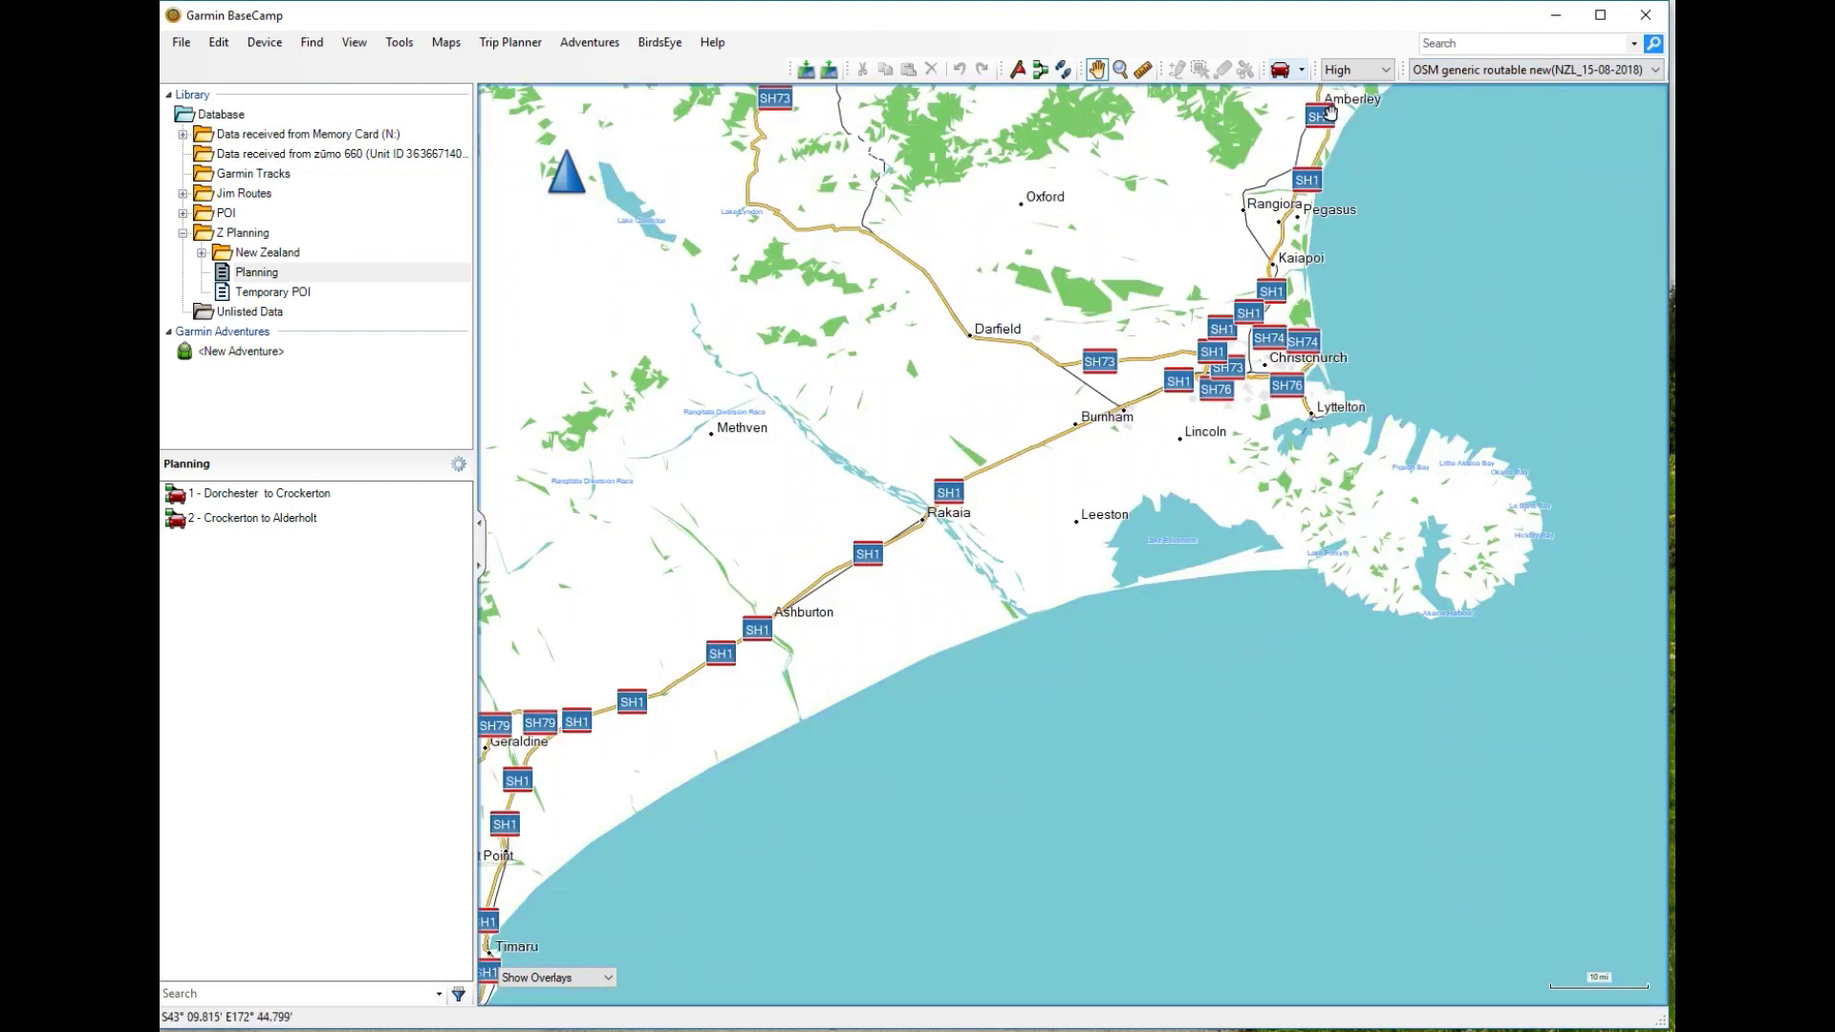
left_click(1371, 71)
left_click(1346, 178)
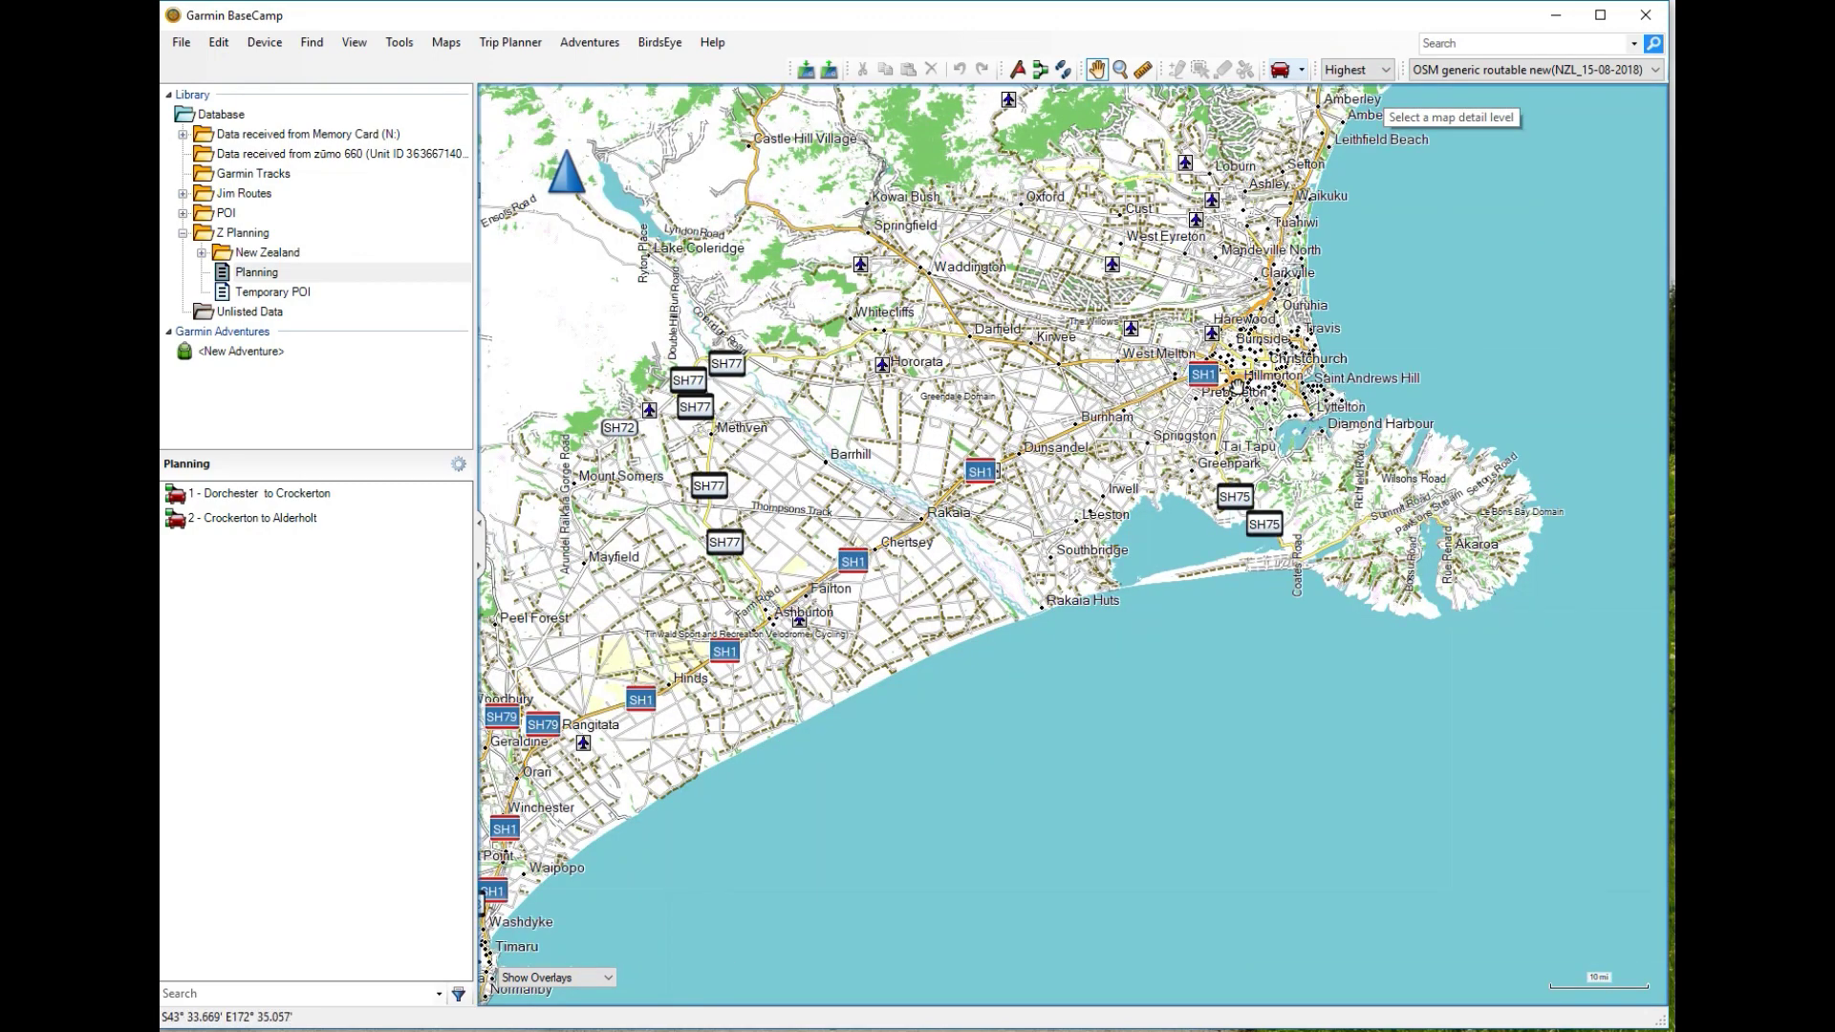
Zoom and pan until the Rakaia–Christchurch area fills the view, then bring up the route options.
scroll(1239, 386, "up", 4)
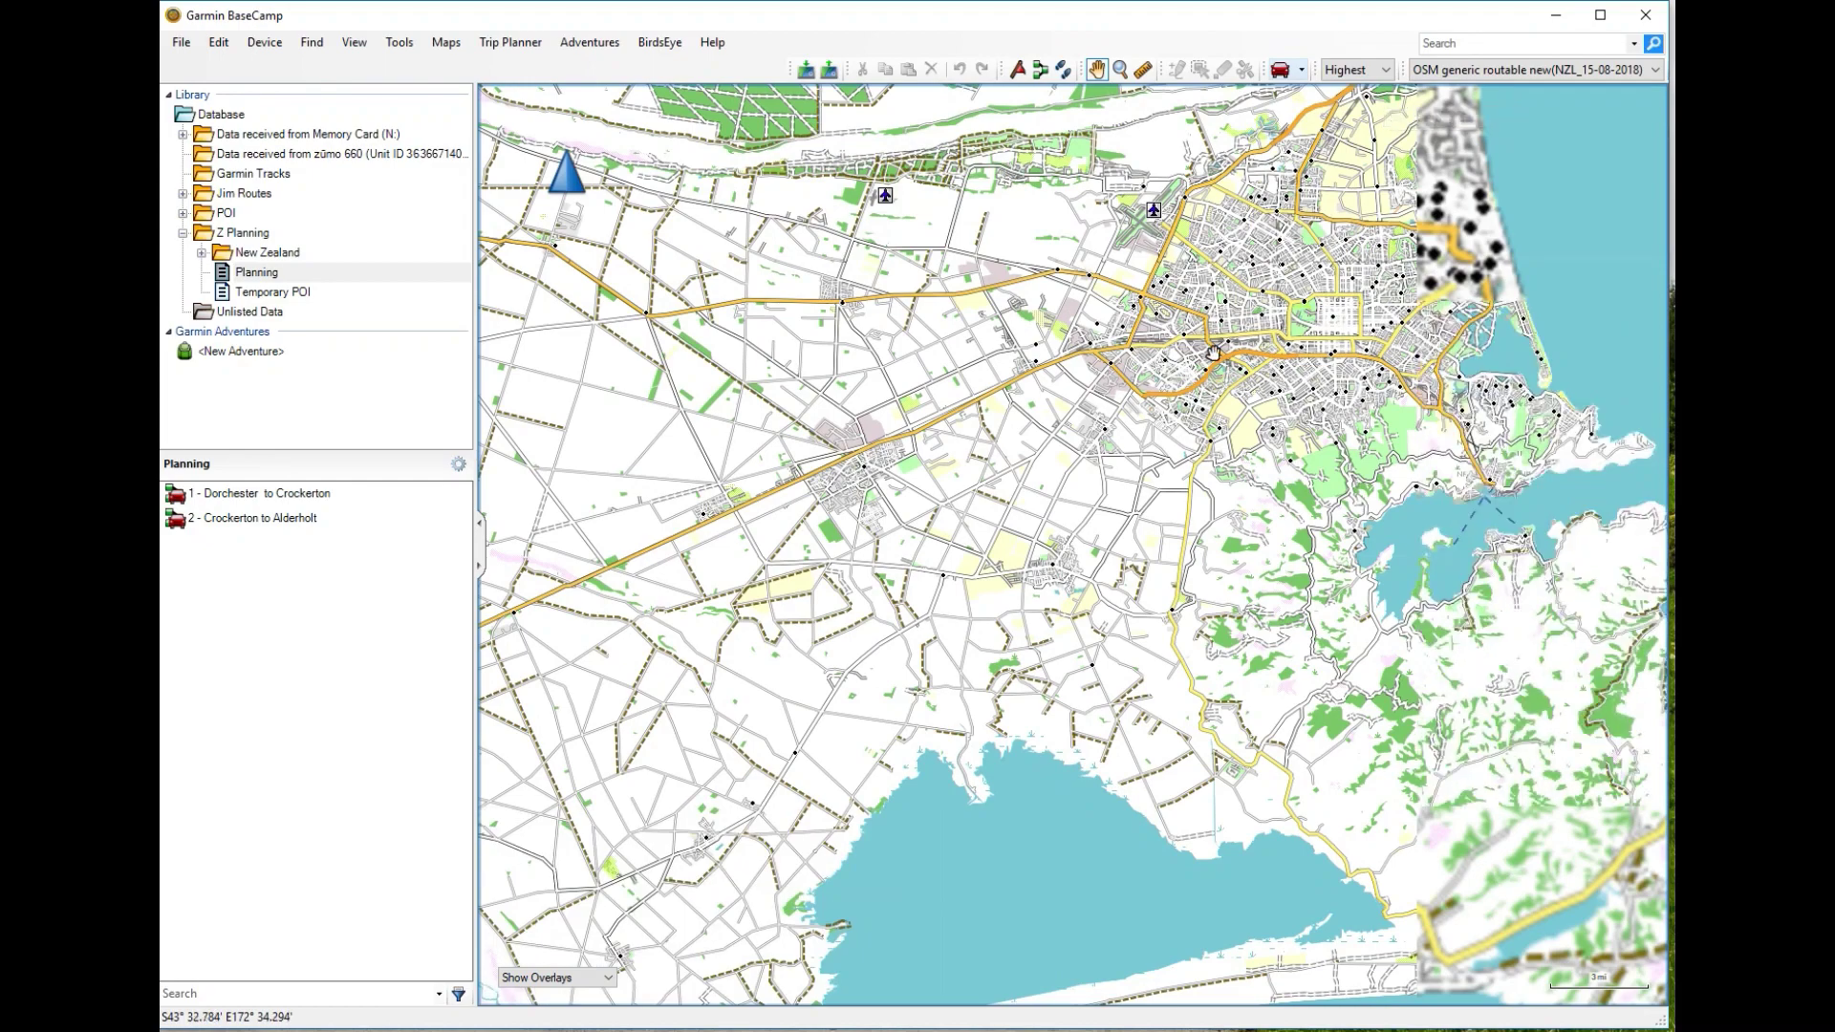
scroll(1212, 353, "up", 2)
left_click_drag(1314, 330, 938, 585)
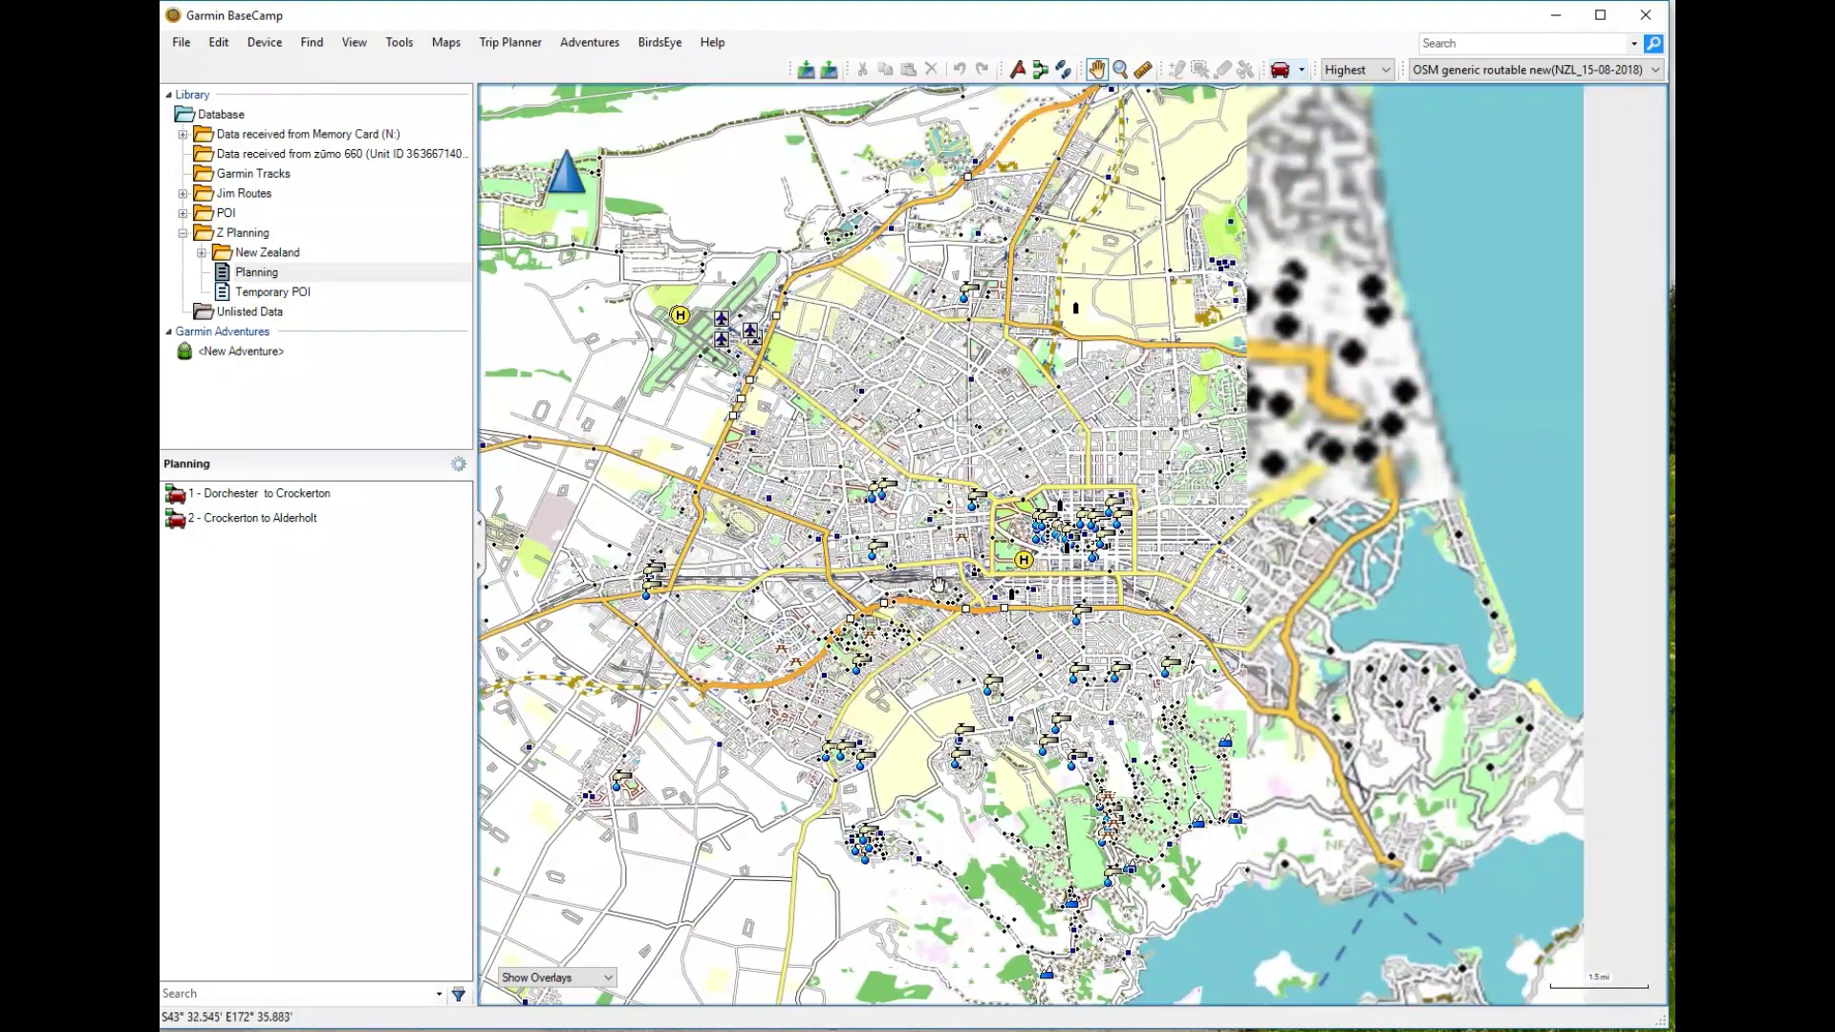
scroll(995, 578, "up", 3)
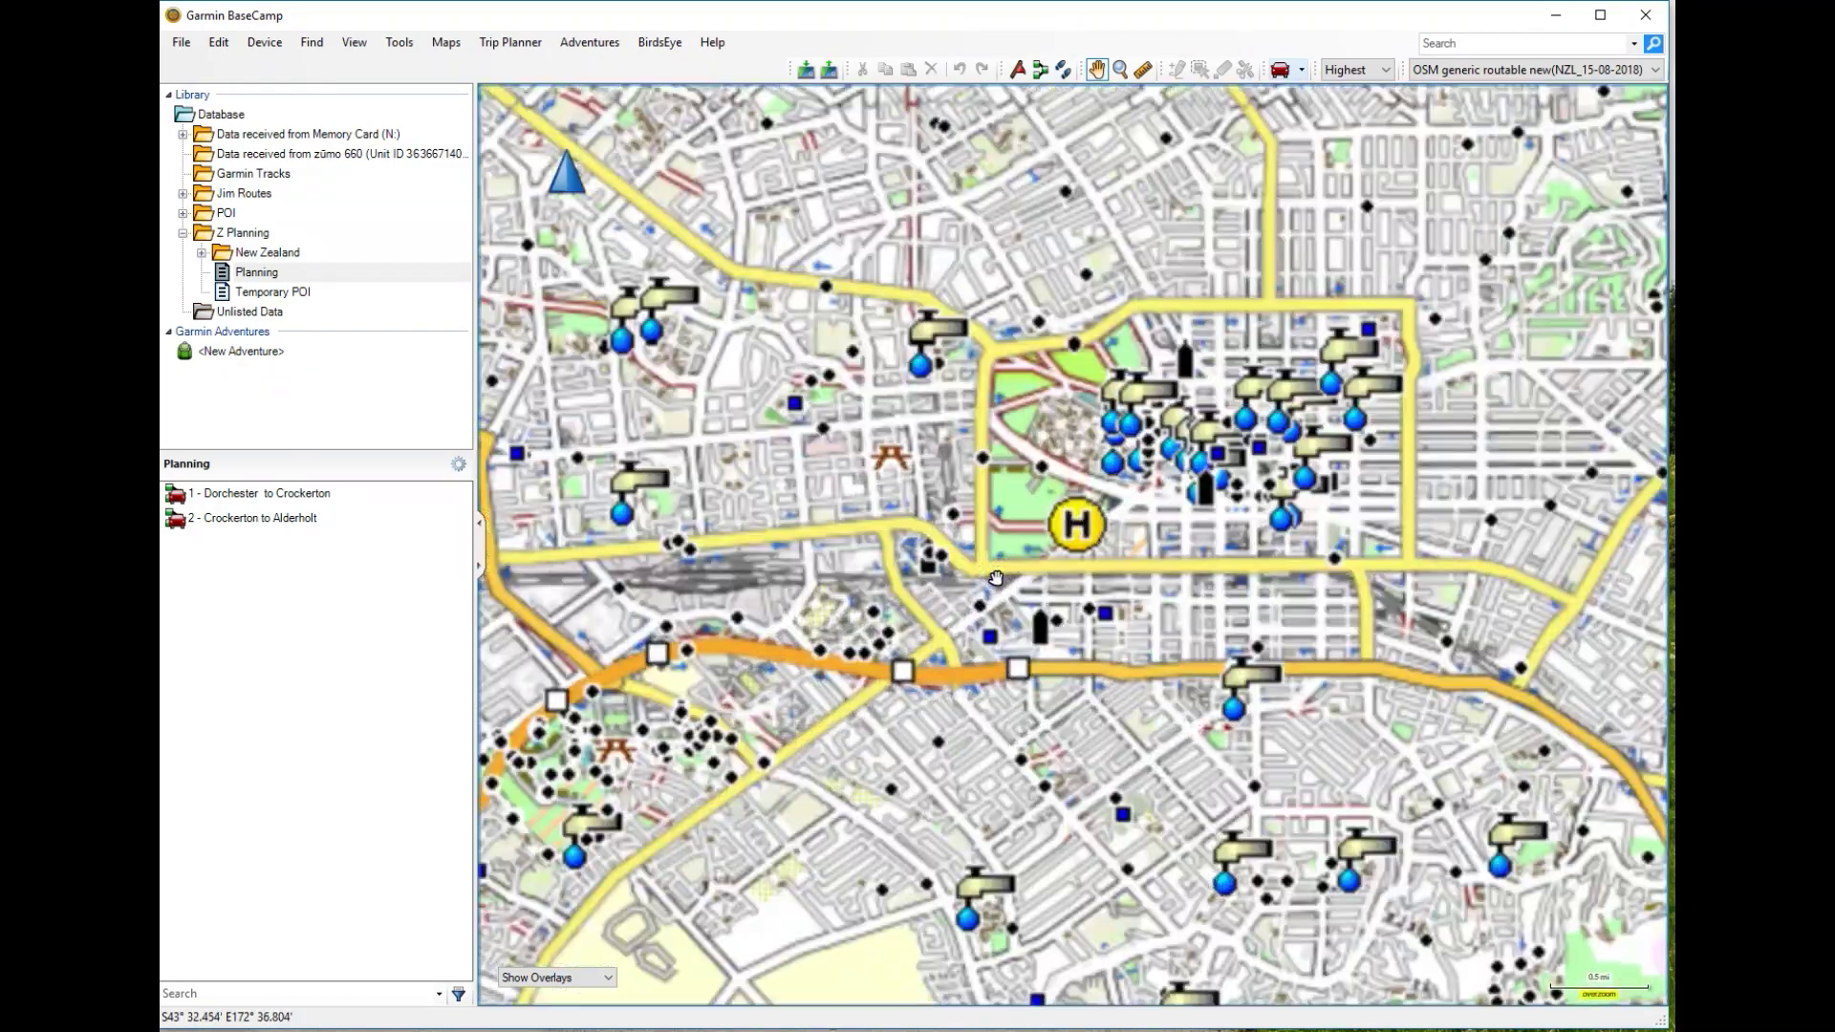
scroll(1119, 492, "up", 2)
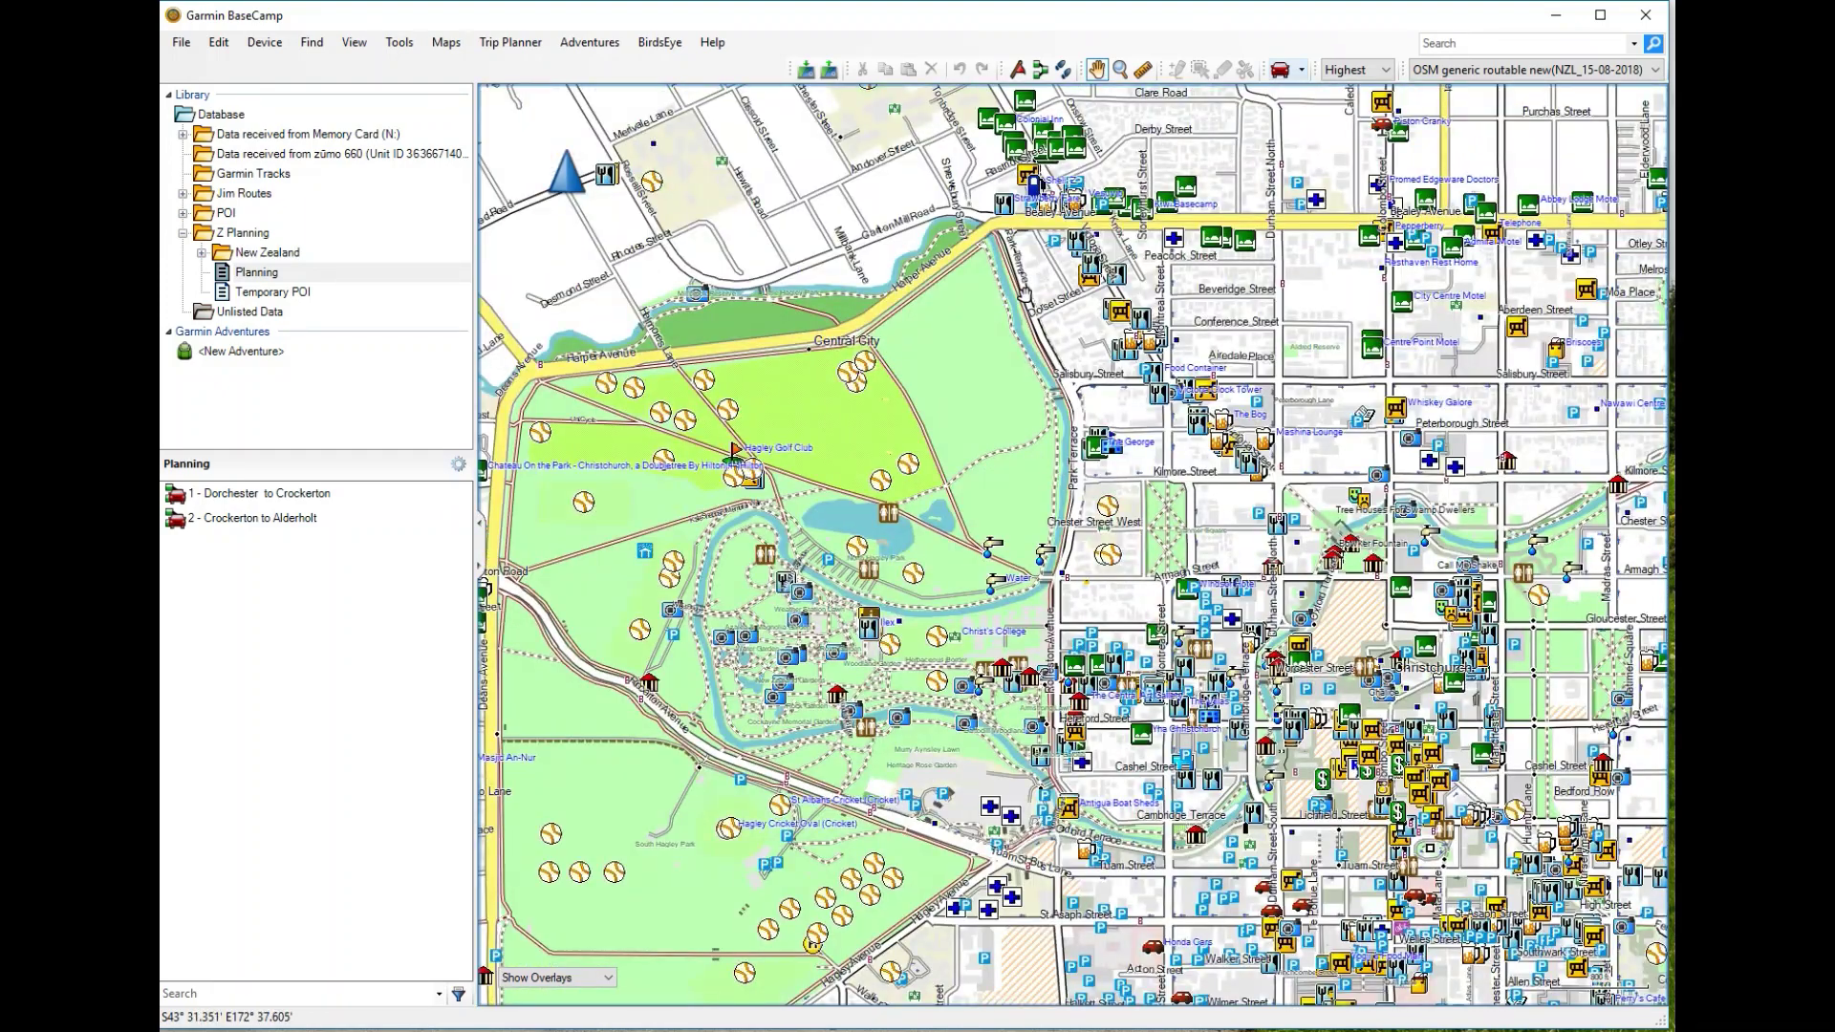
scroll(1024, 294, "up", 2)
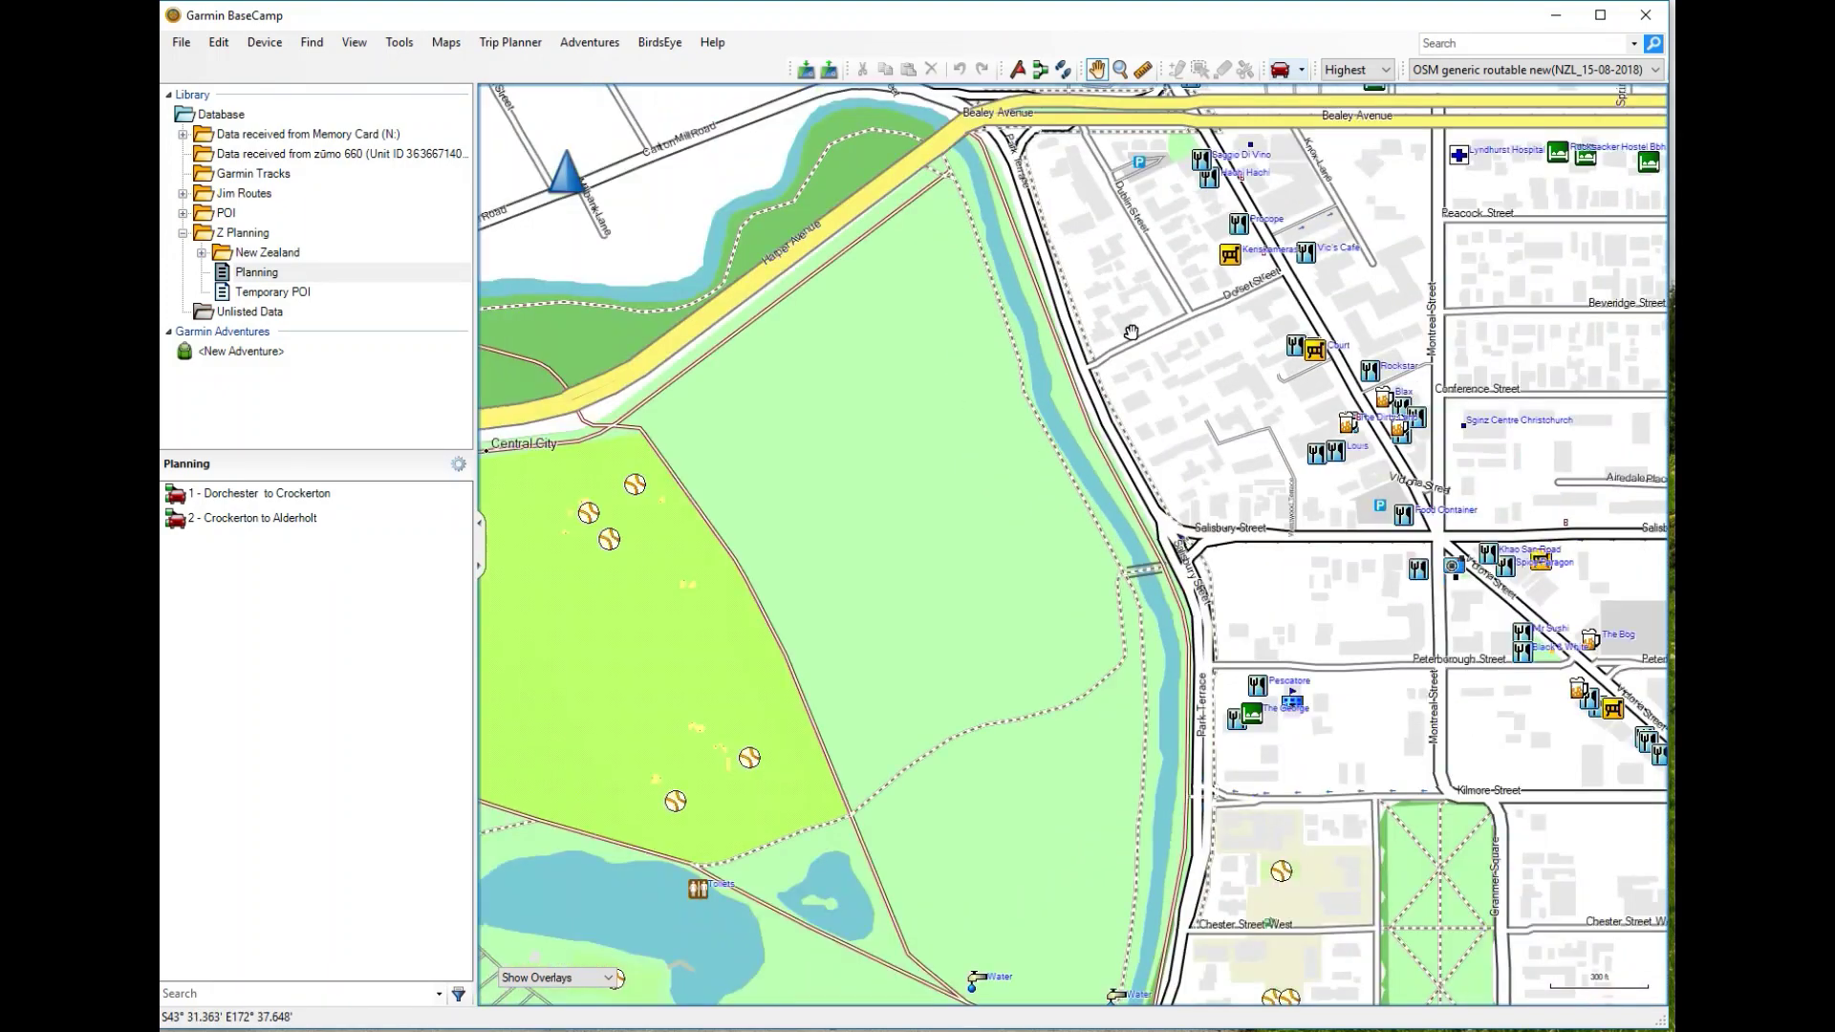
scroll(1131, 331, "down", 1)
scroll(1131, 332, "down", 4)
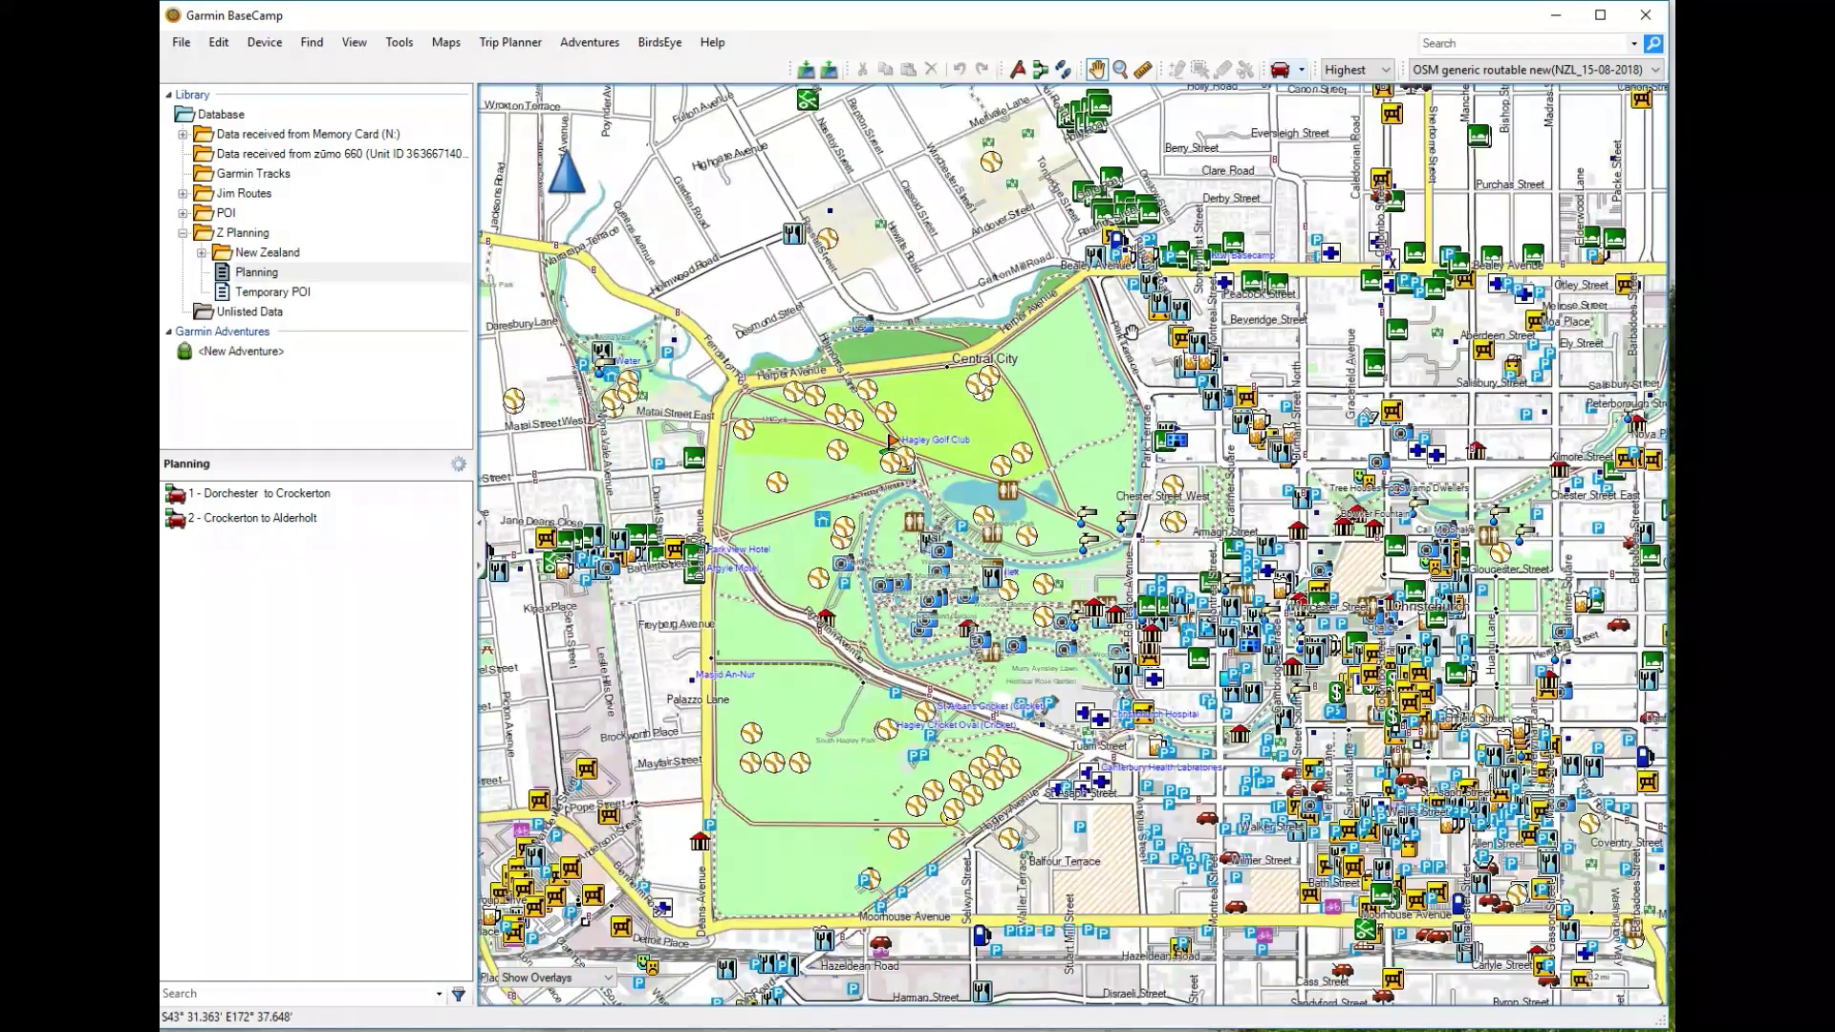
scroll(1131, 331, "down", 3)
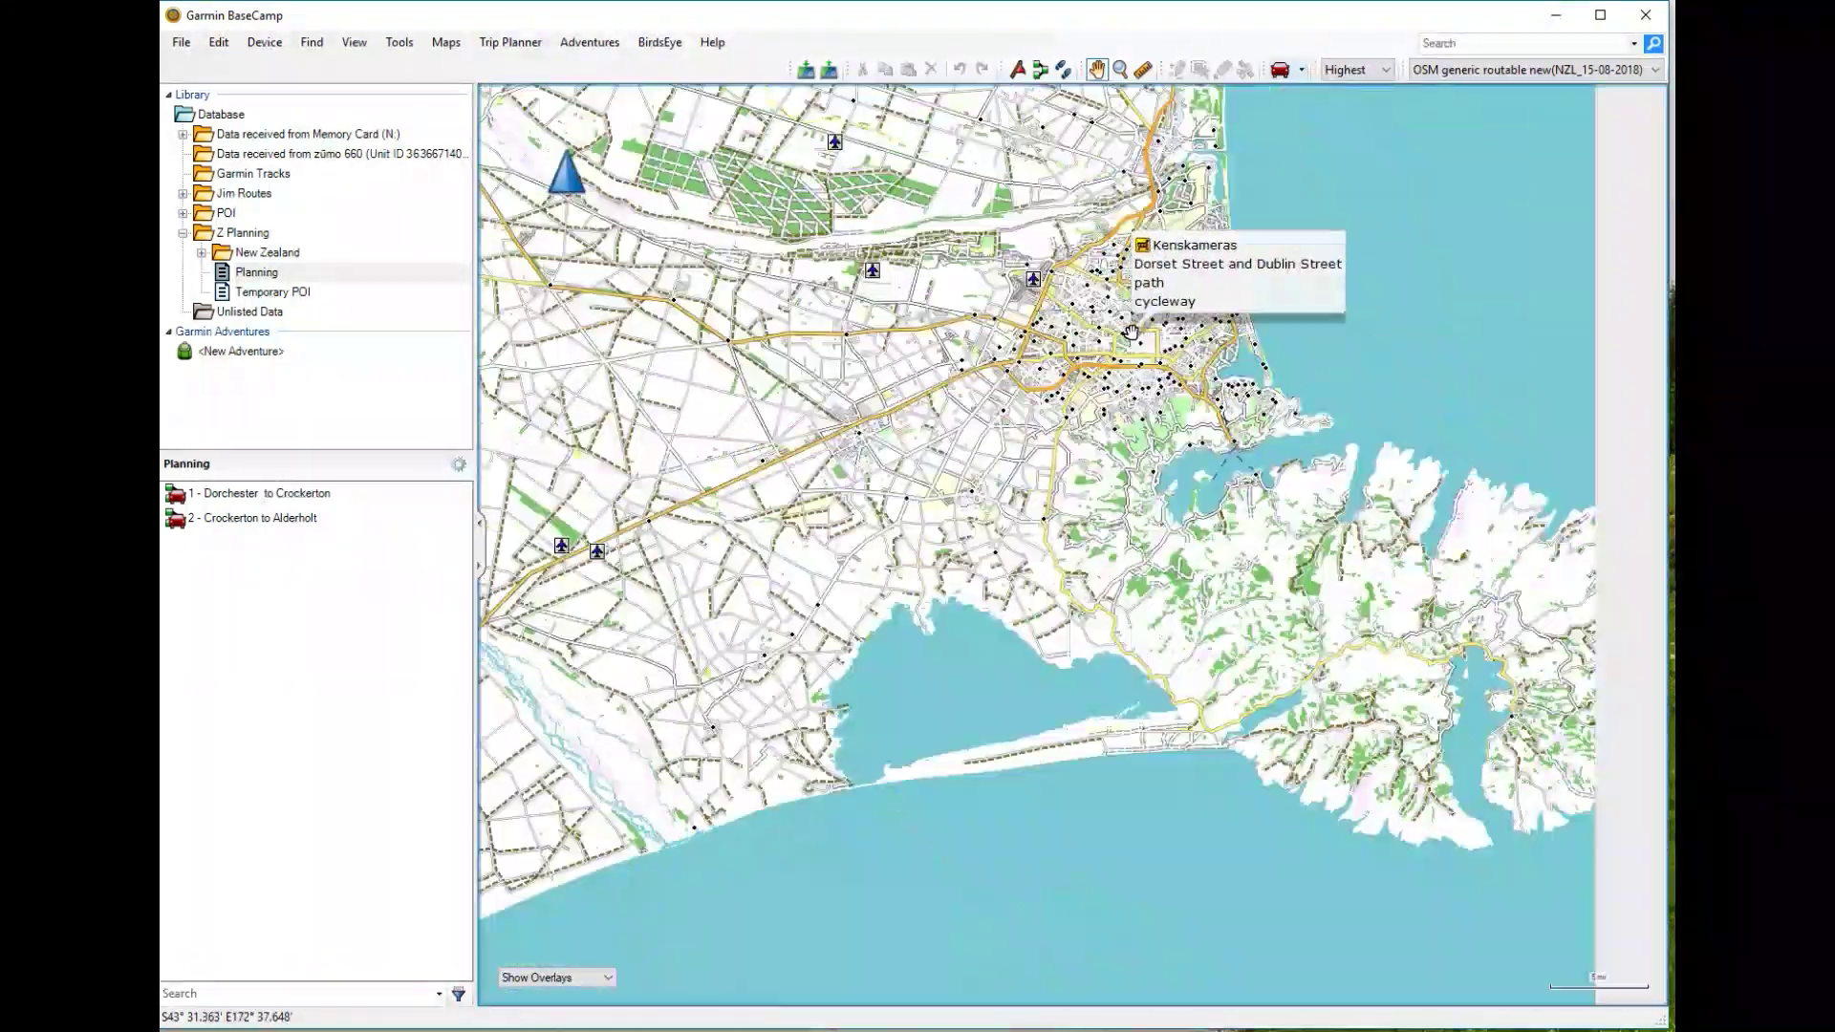
scroll(906, 442, "down", 2)
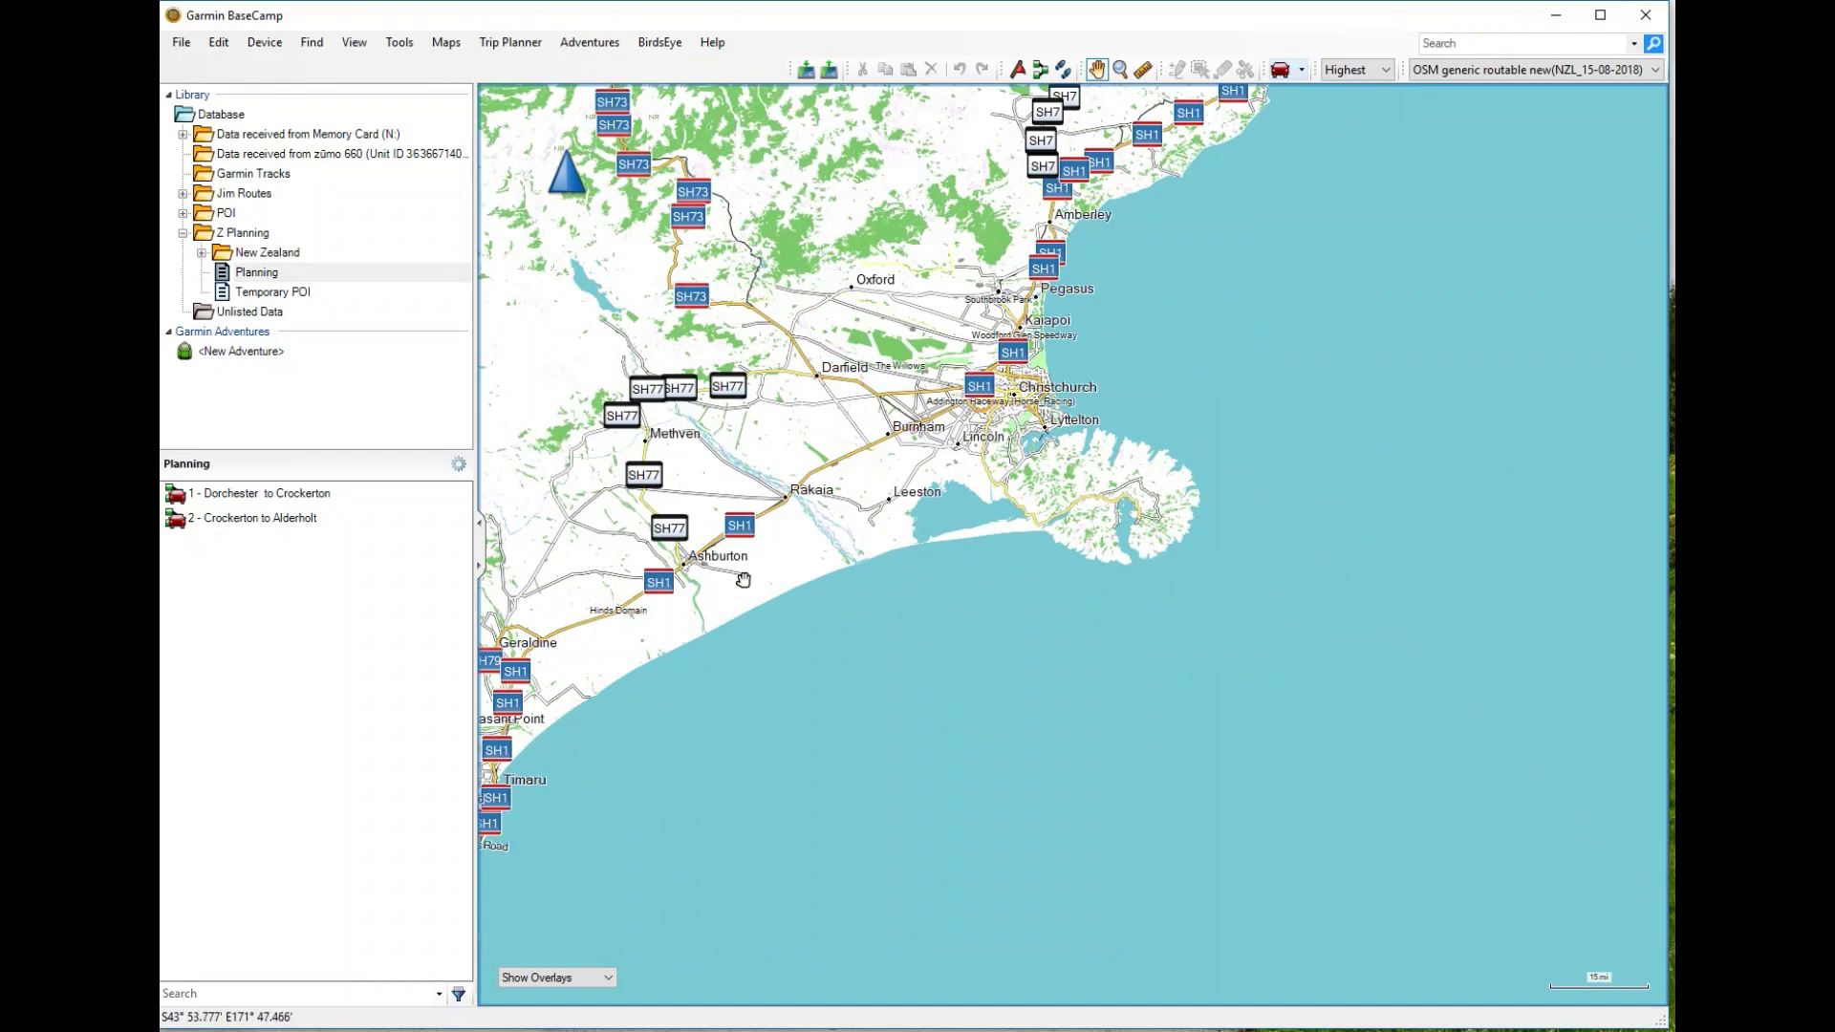
scroll(967, 368, "up", 1)
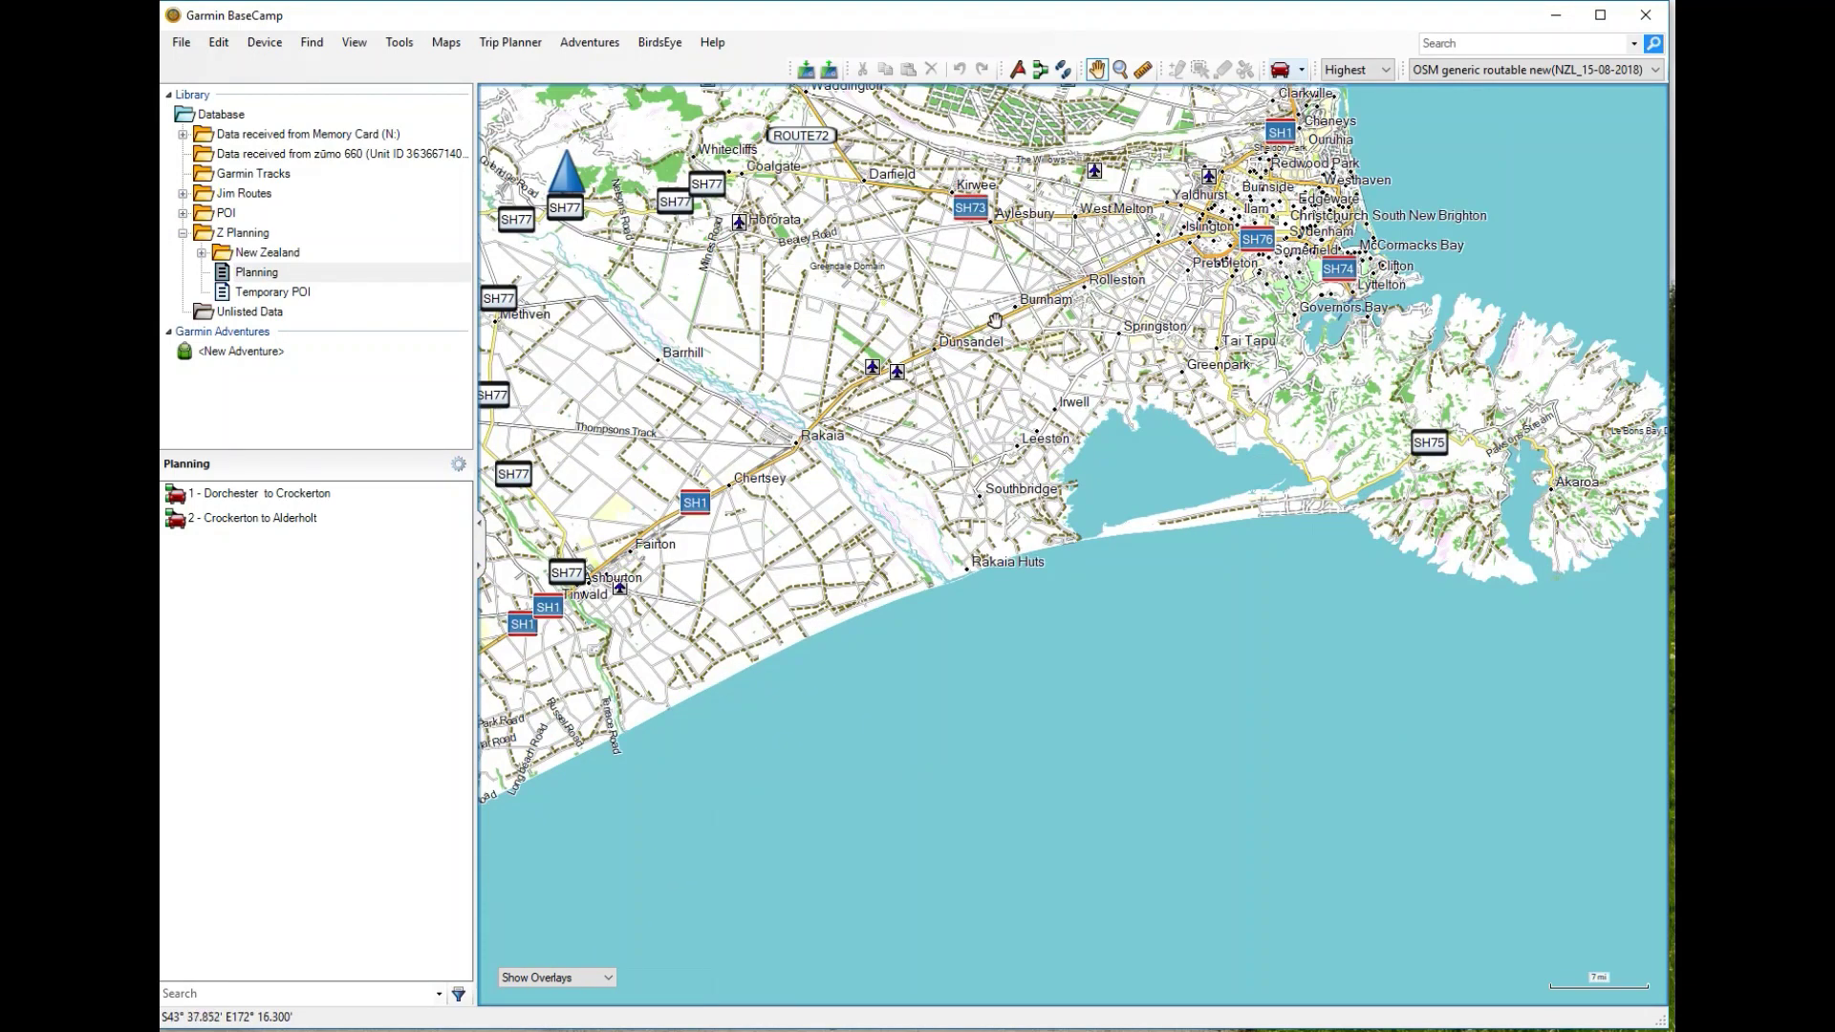
right_click(995, 320)
Begin a route through Dunsandel, SH77, Windwhistle and SH73 toward Darfield, ending near Templeton.
left_click(1017, 383)
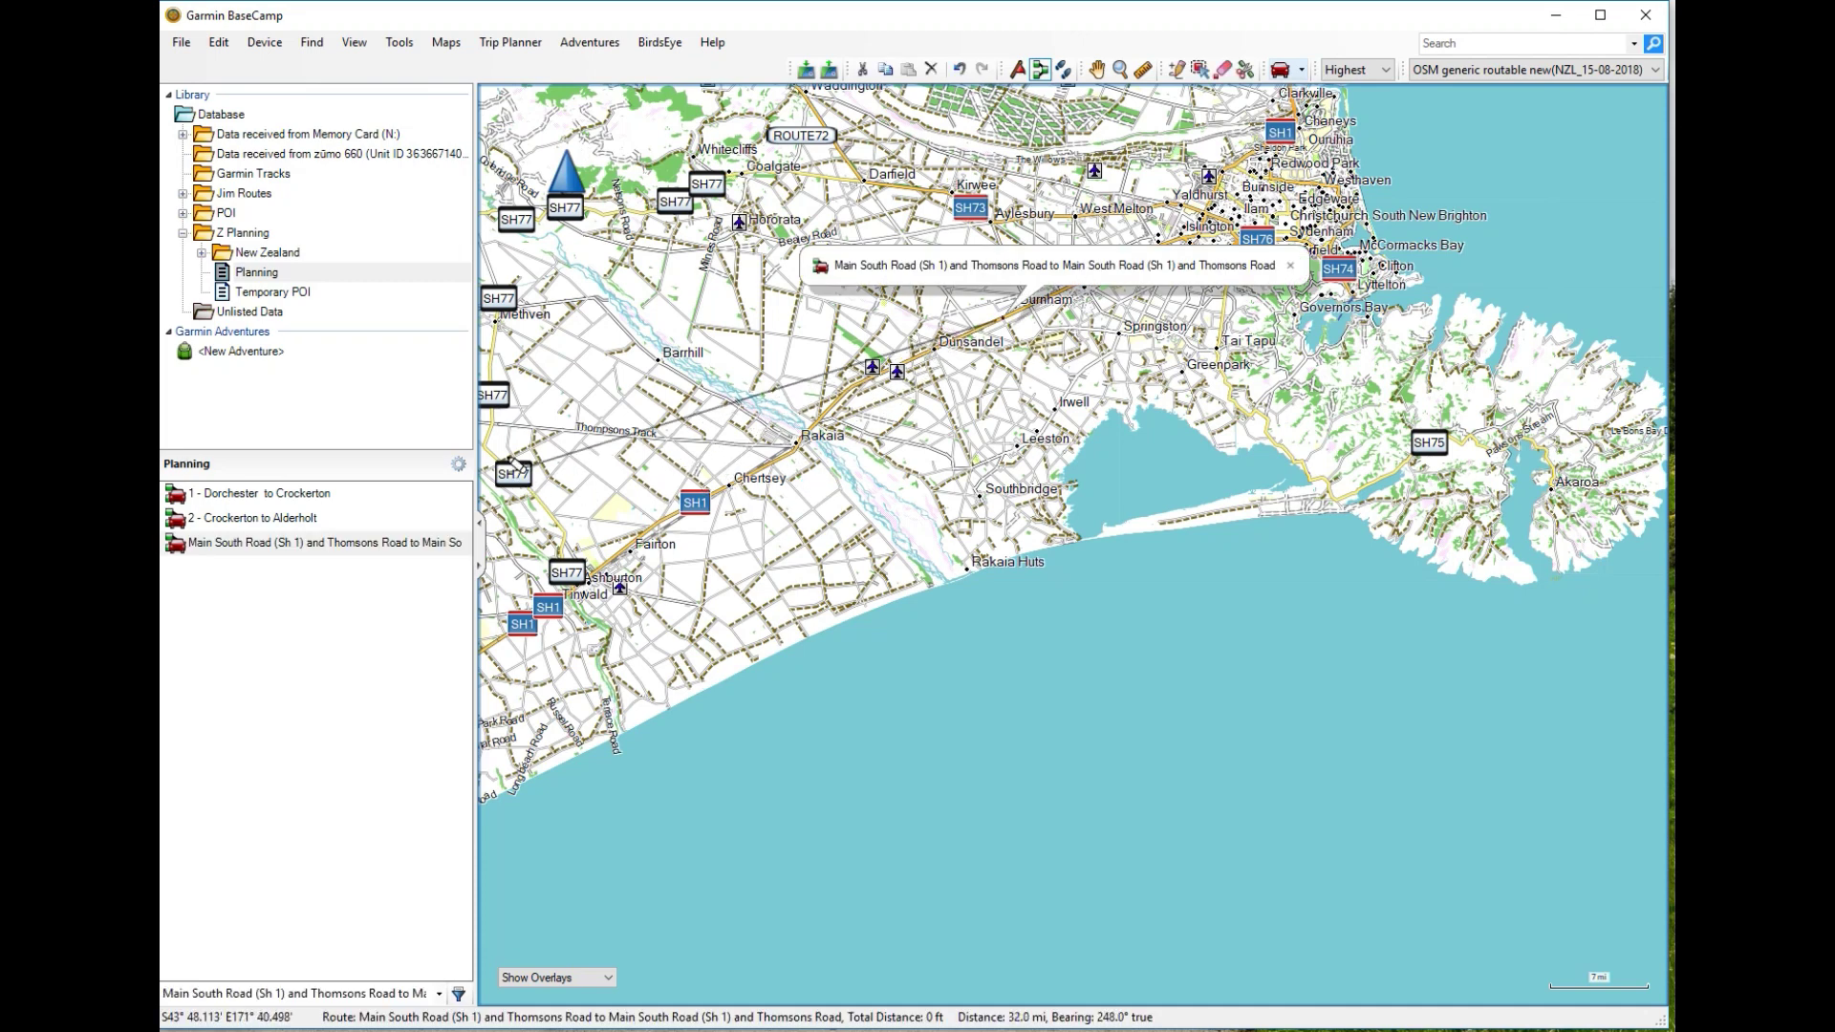
left_click(935, 346)
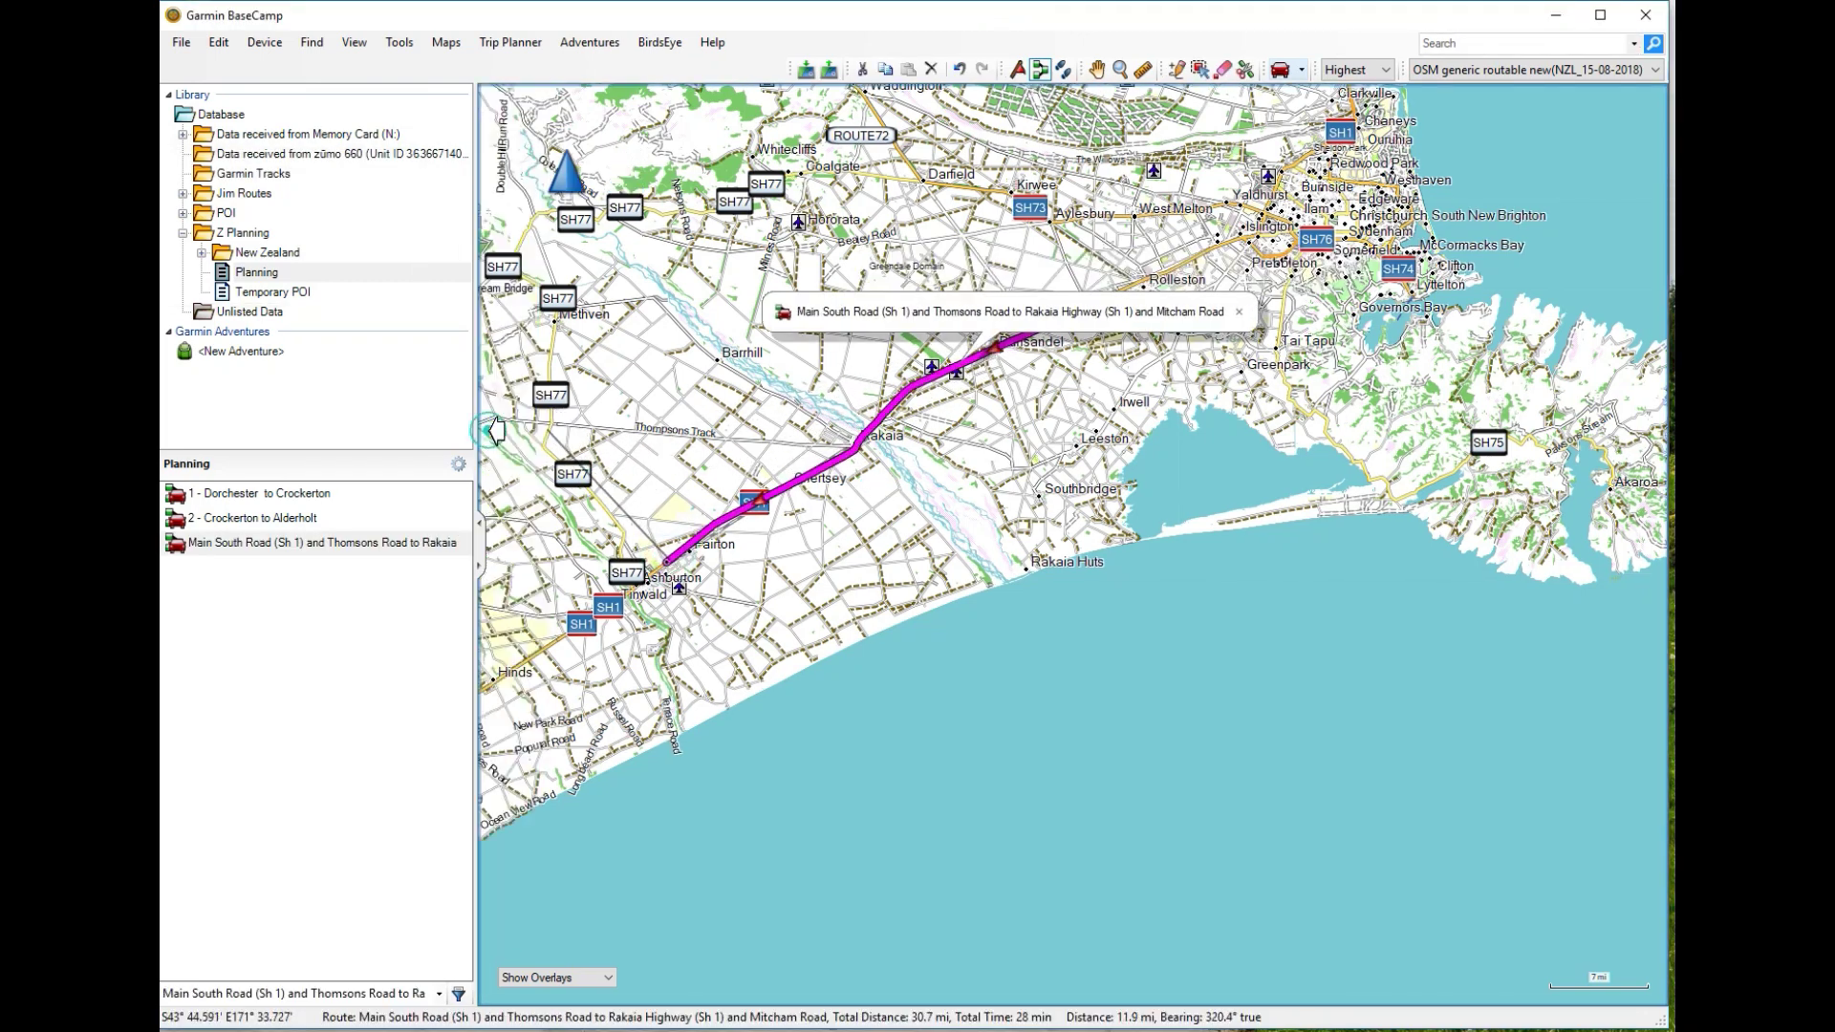
left_click(553, 423)
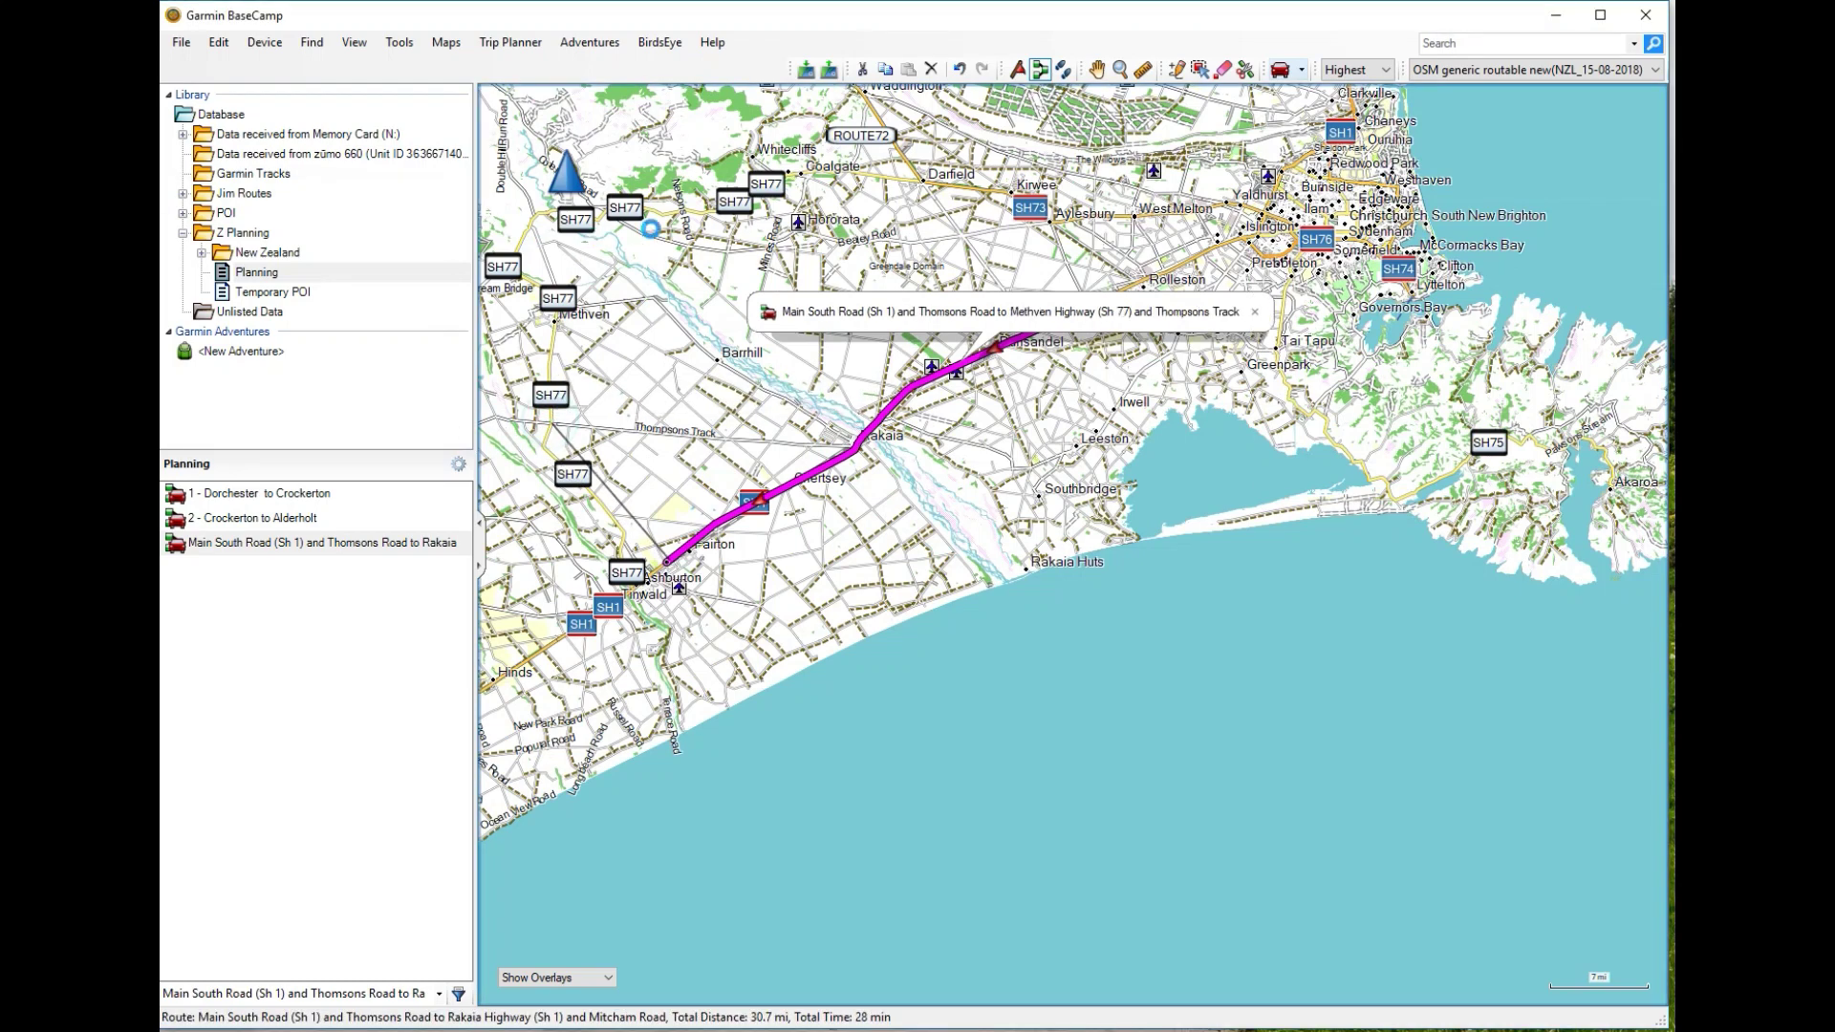
left_click(705, 213)
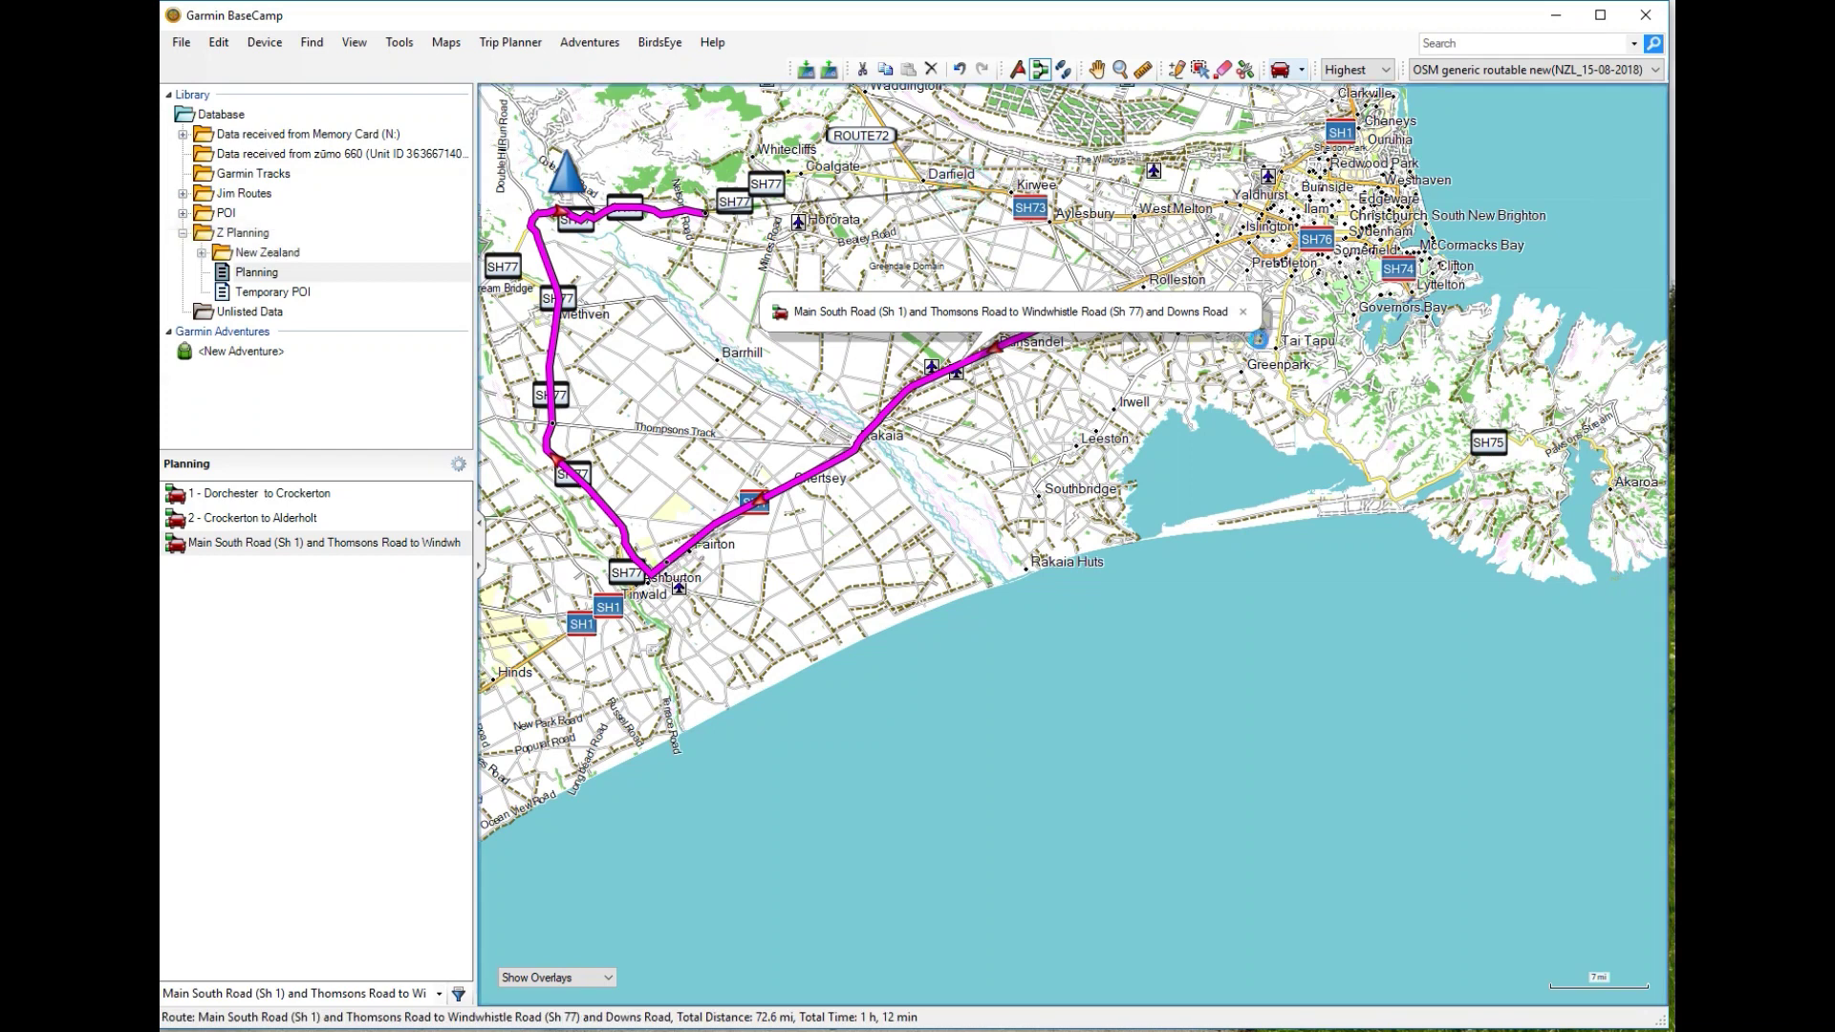
left_click(975, 190)
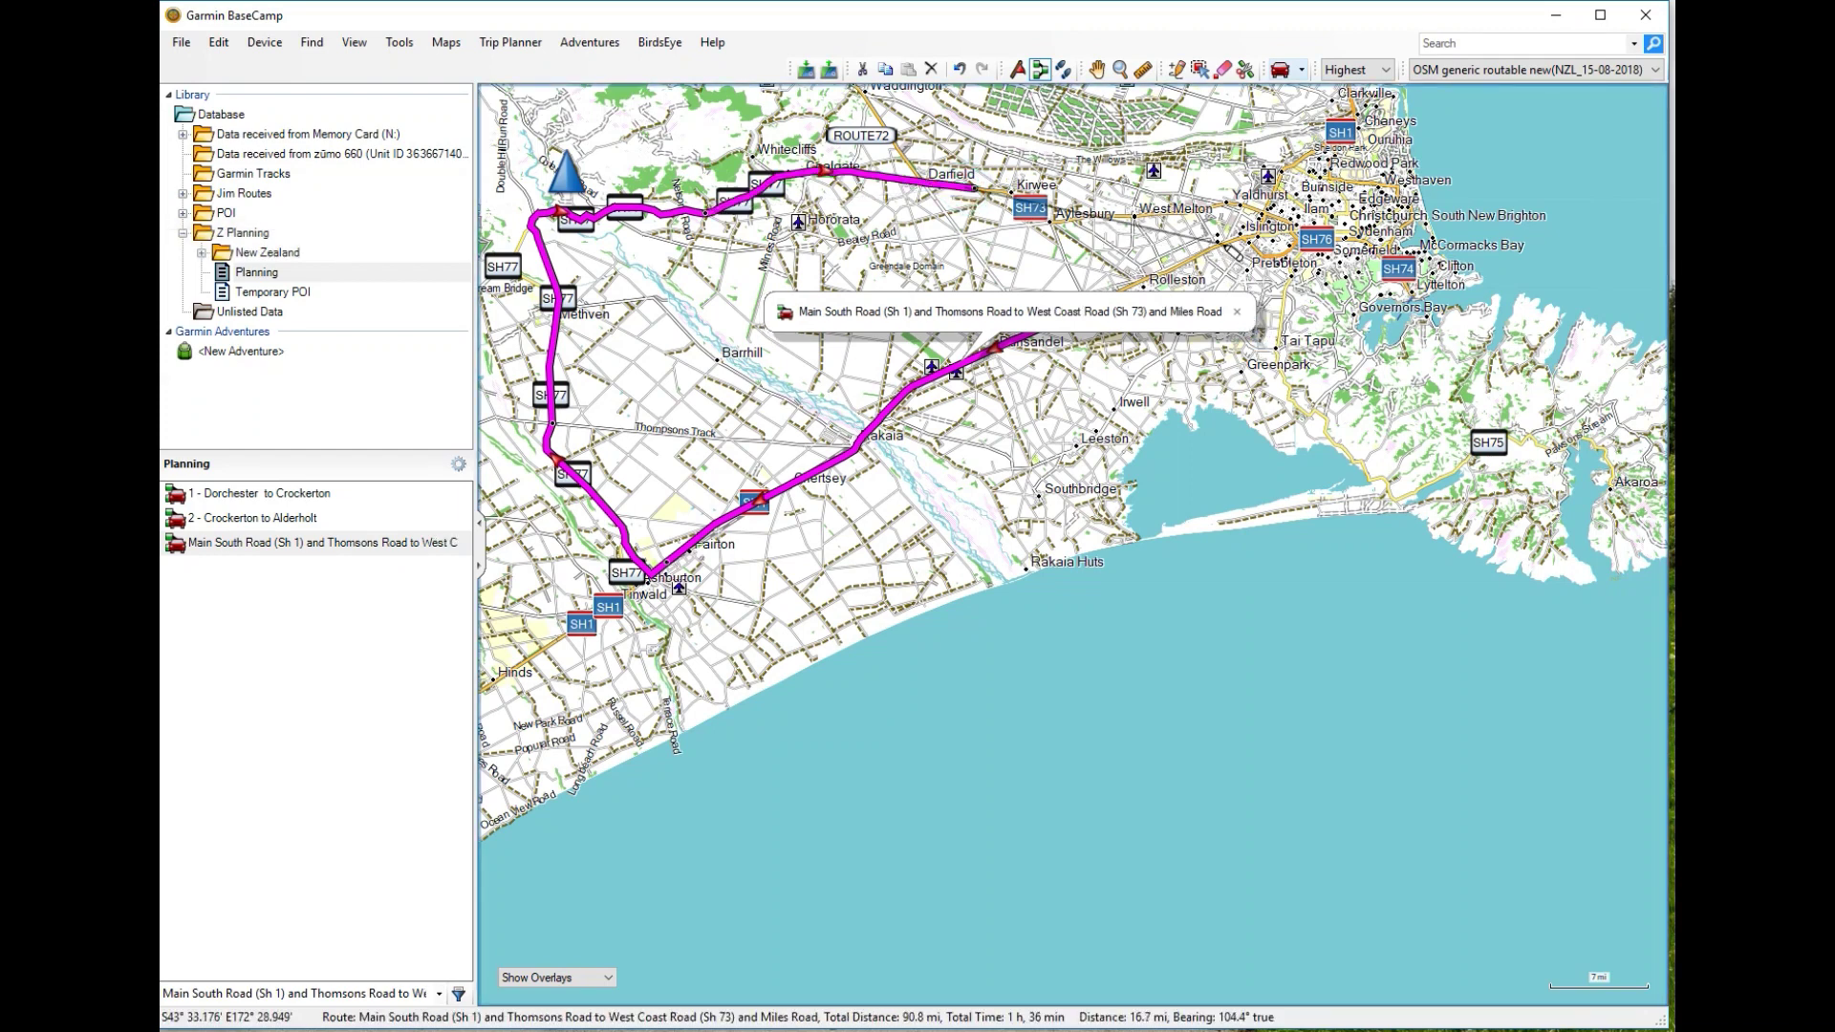
left_click(1223, 245)
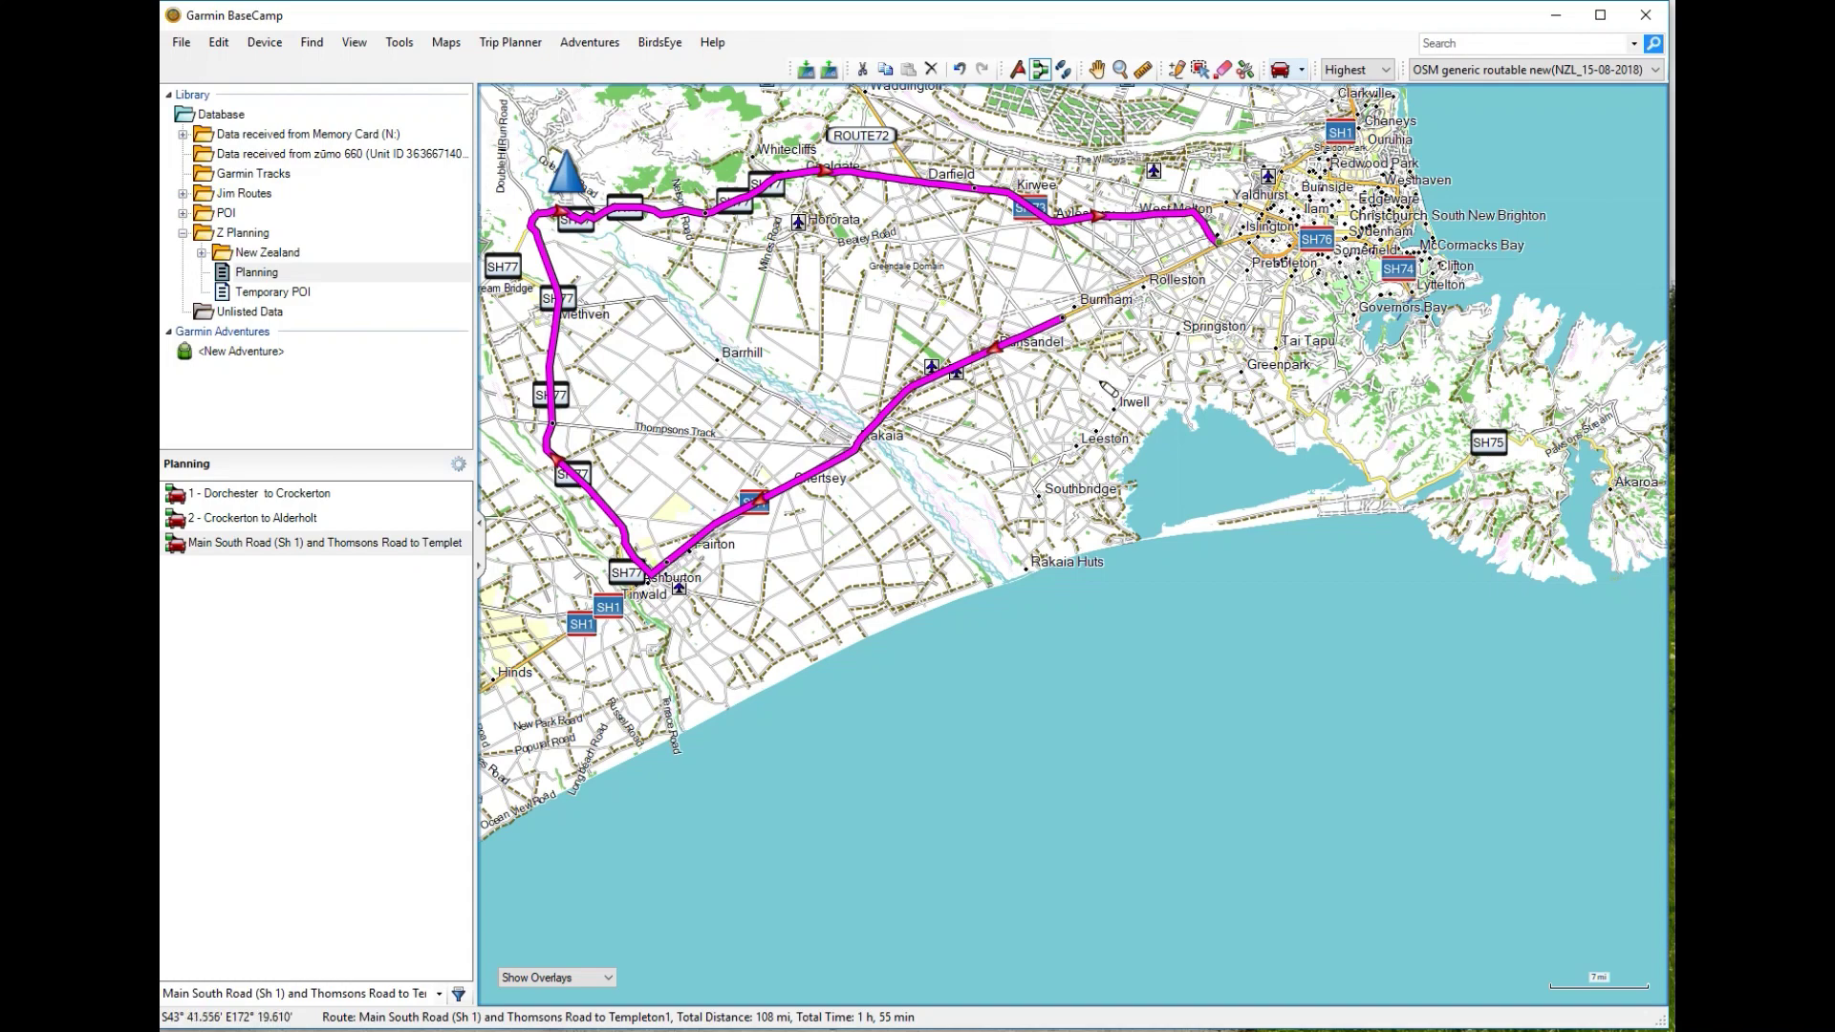
Finish the route, zoom out to show the North Island, and minimise BaseCamp.
scroll(1109, 388, "down", 1)
left_click(1096, 69)
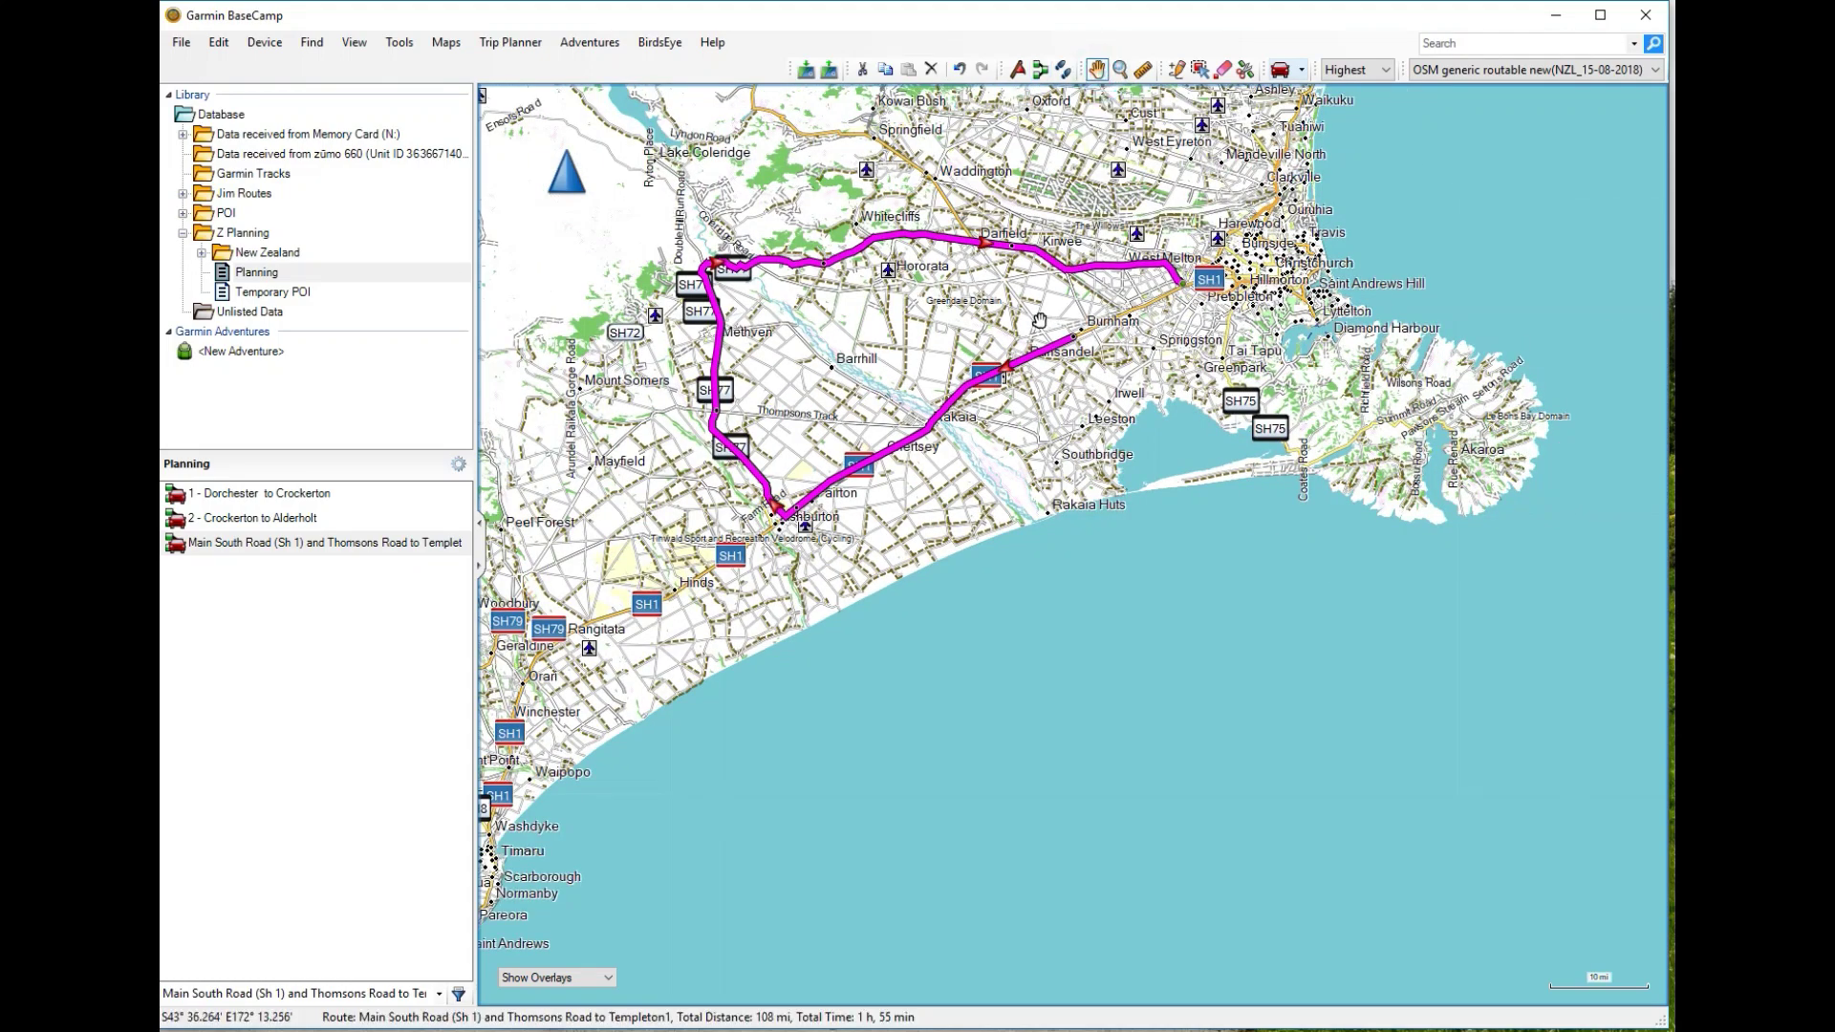
scroll(1040, 321, "down", 2)
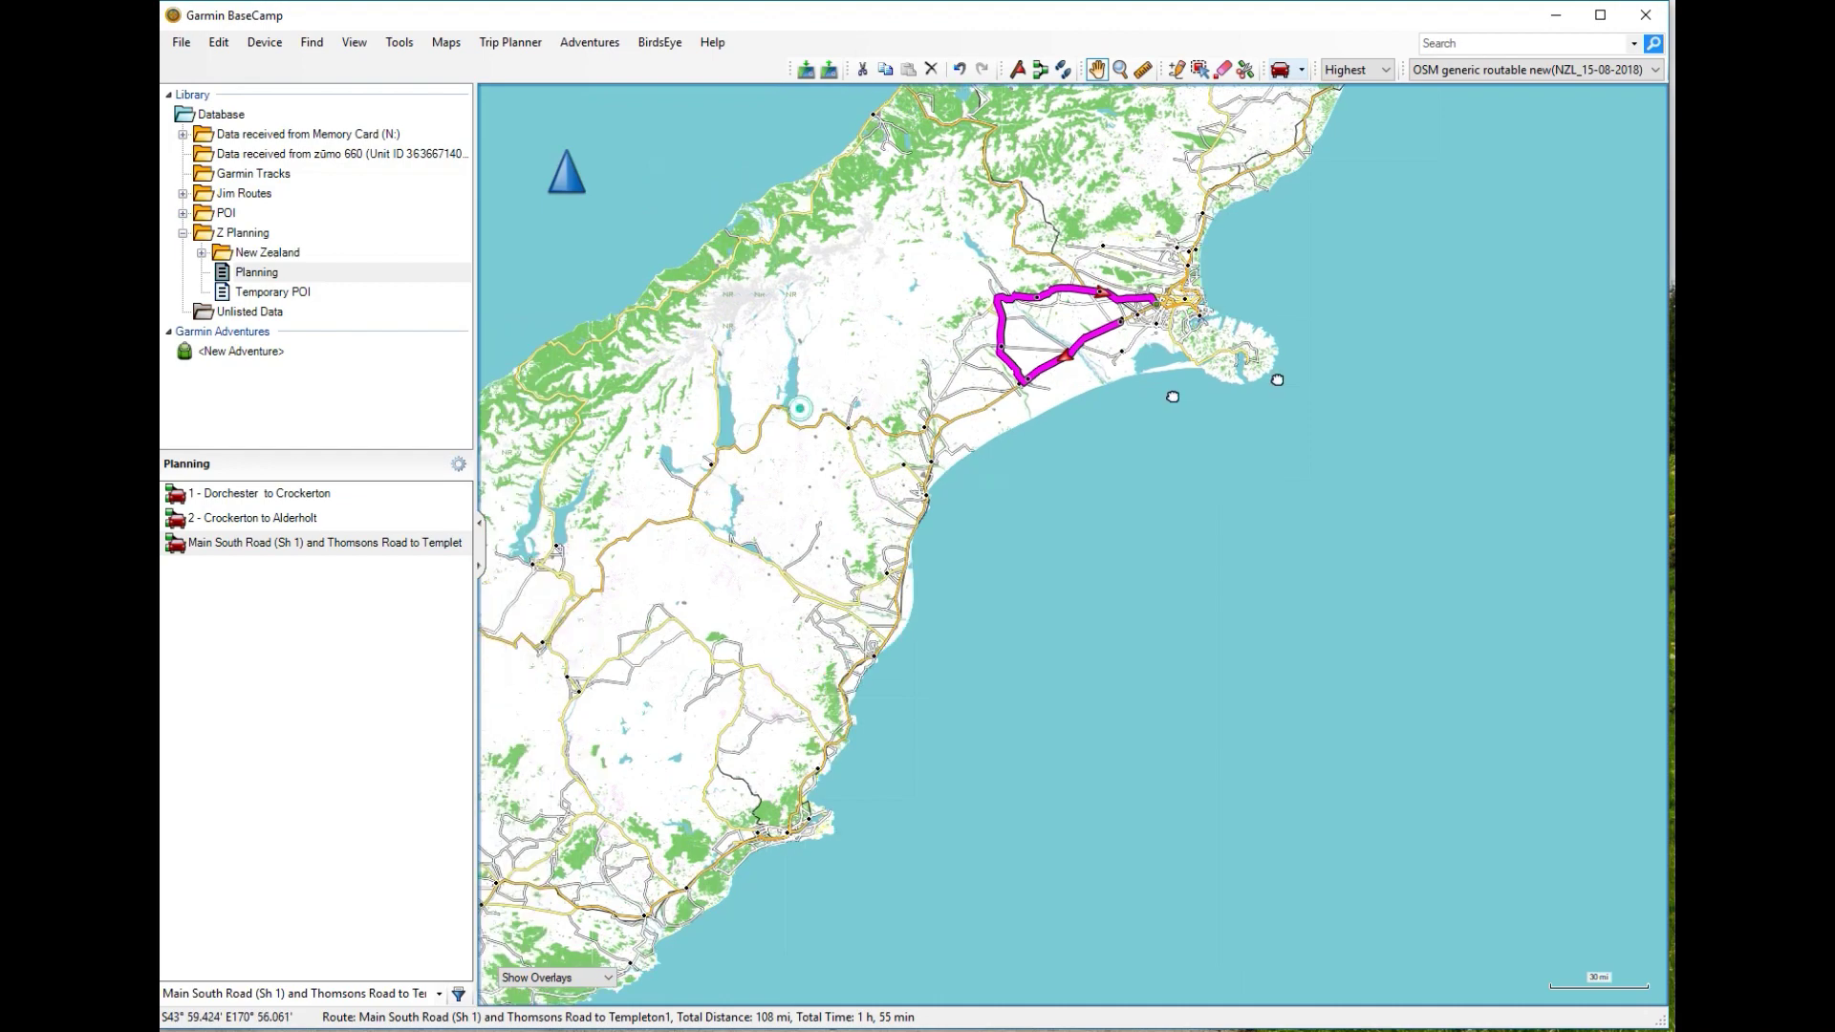
scroll(1231, 416, "down", 2)
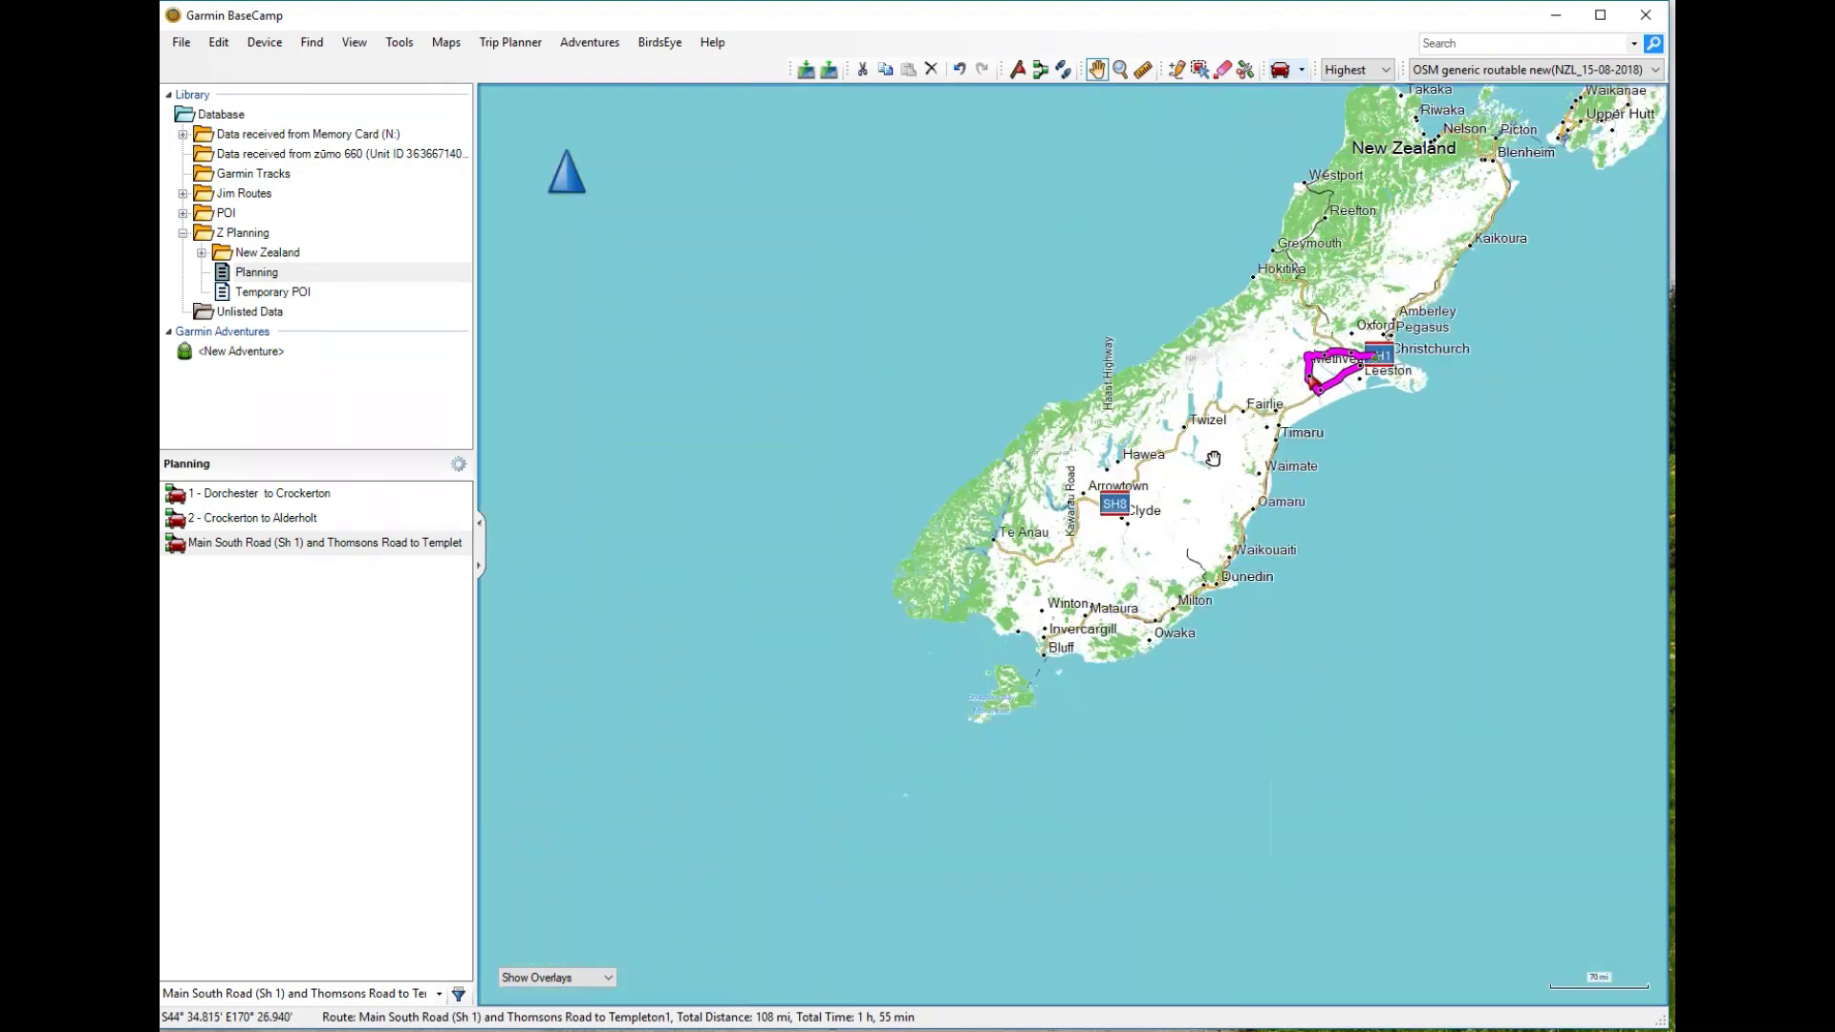
left_click_drag(1213, 459, 876, 614)
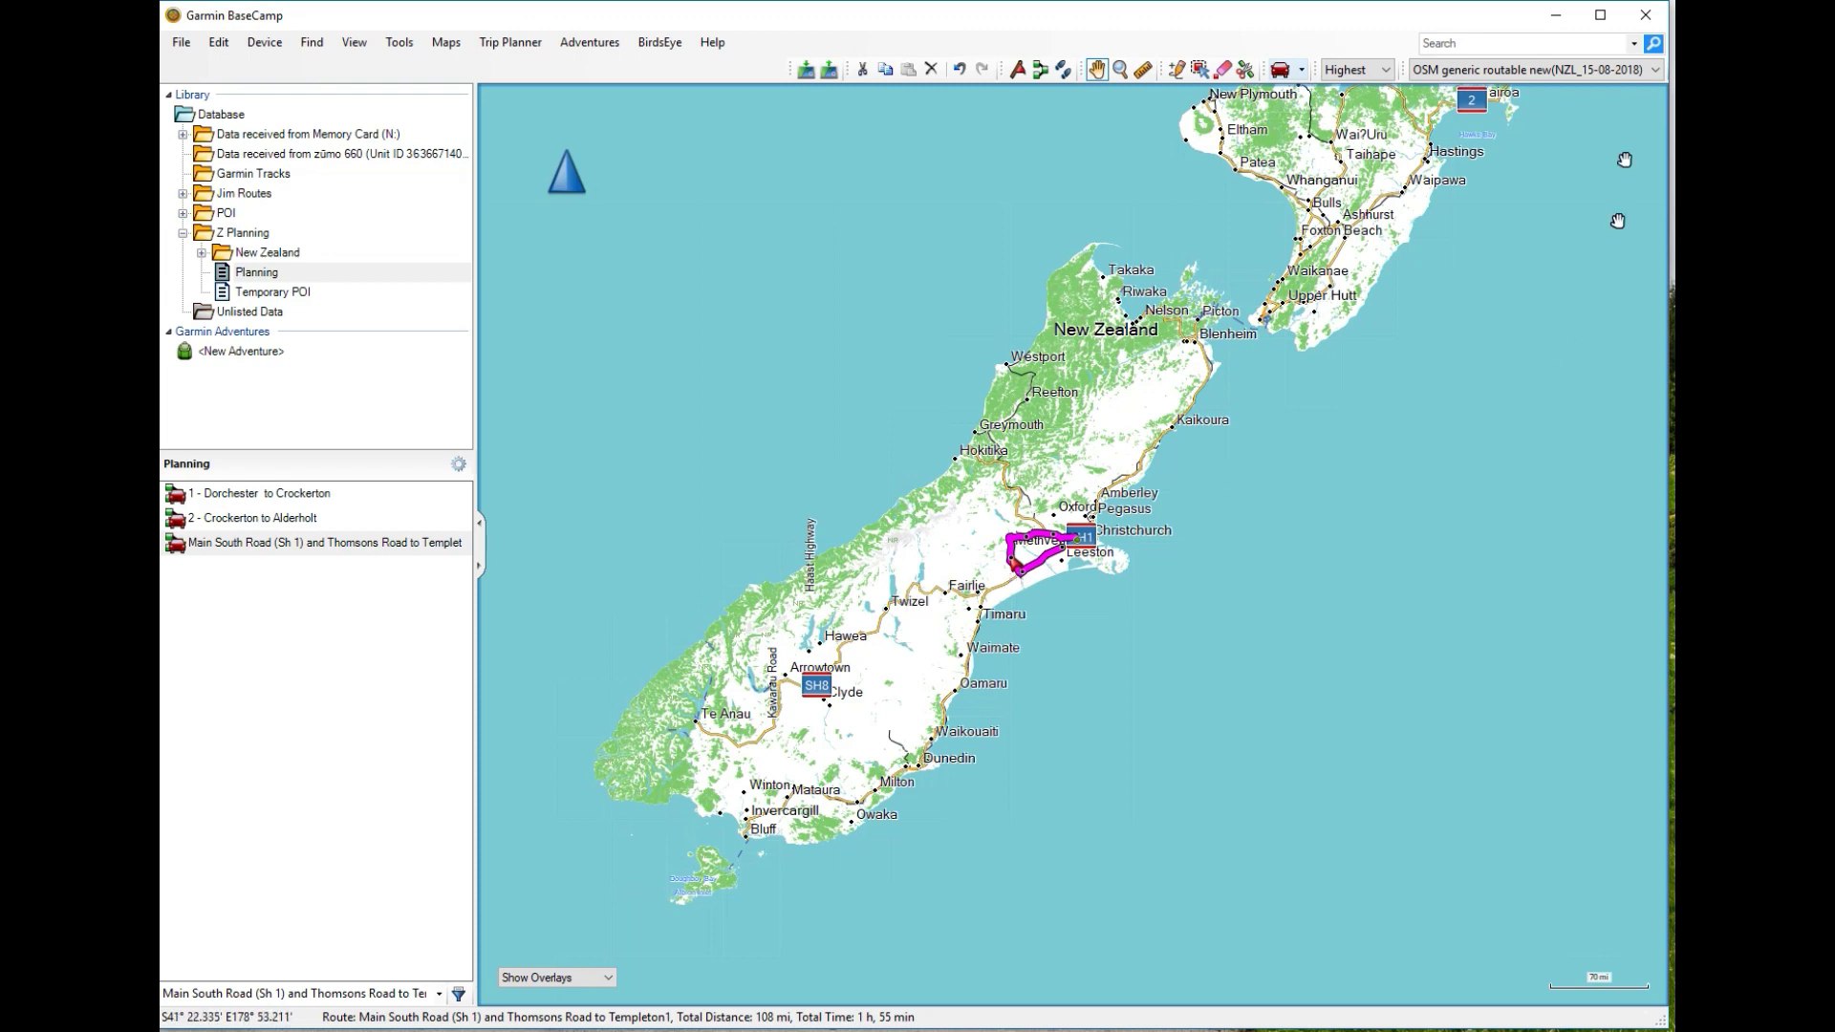
left_click(1558, 17)
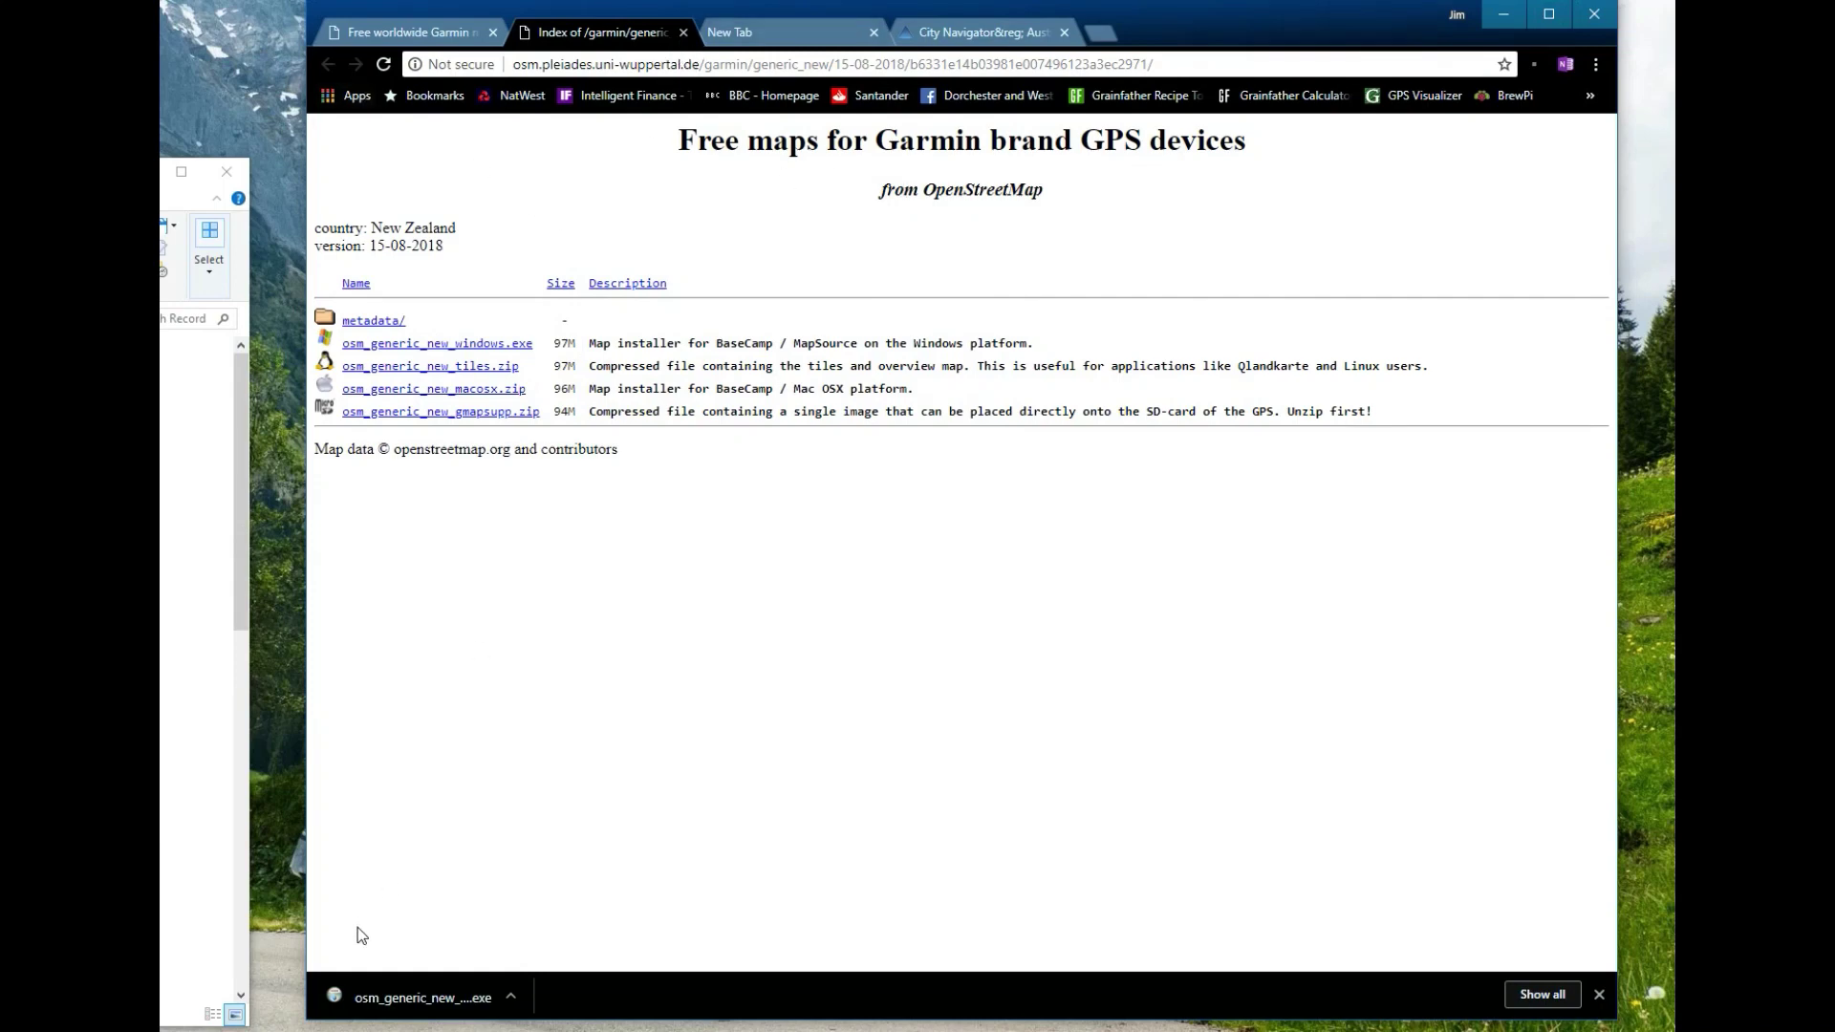
On the free worldwide Garmin maps page, pan and zoom the tile map onto western Europe.
left_click(411, 32)
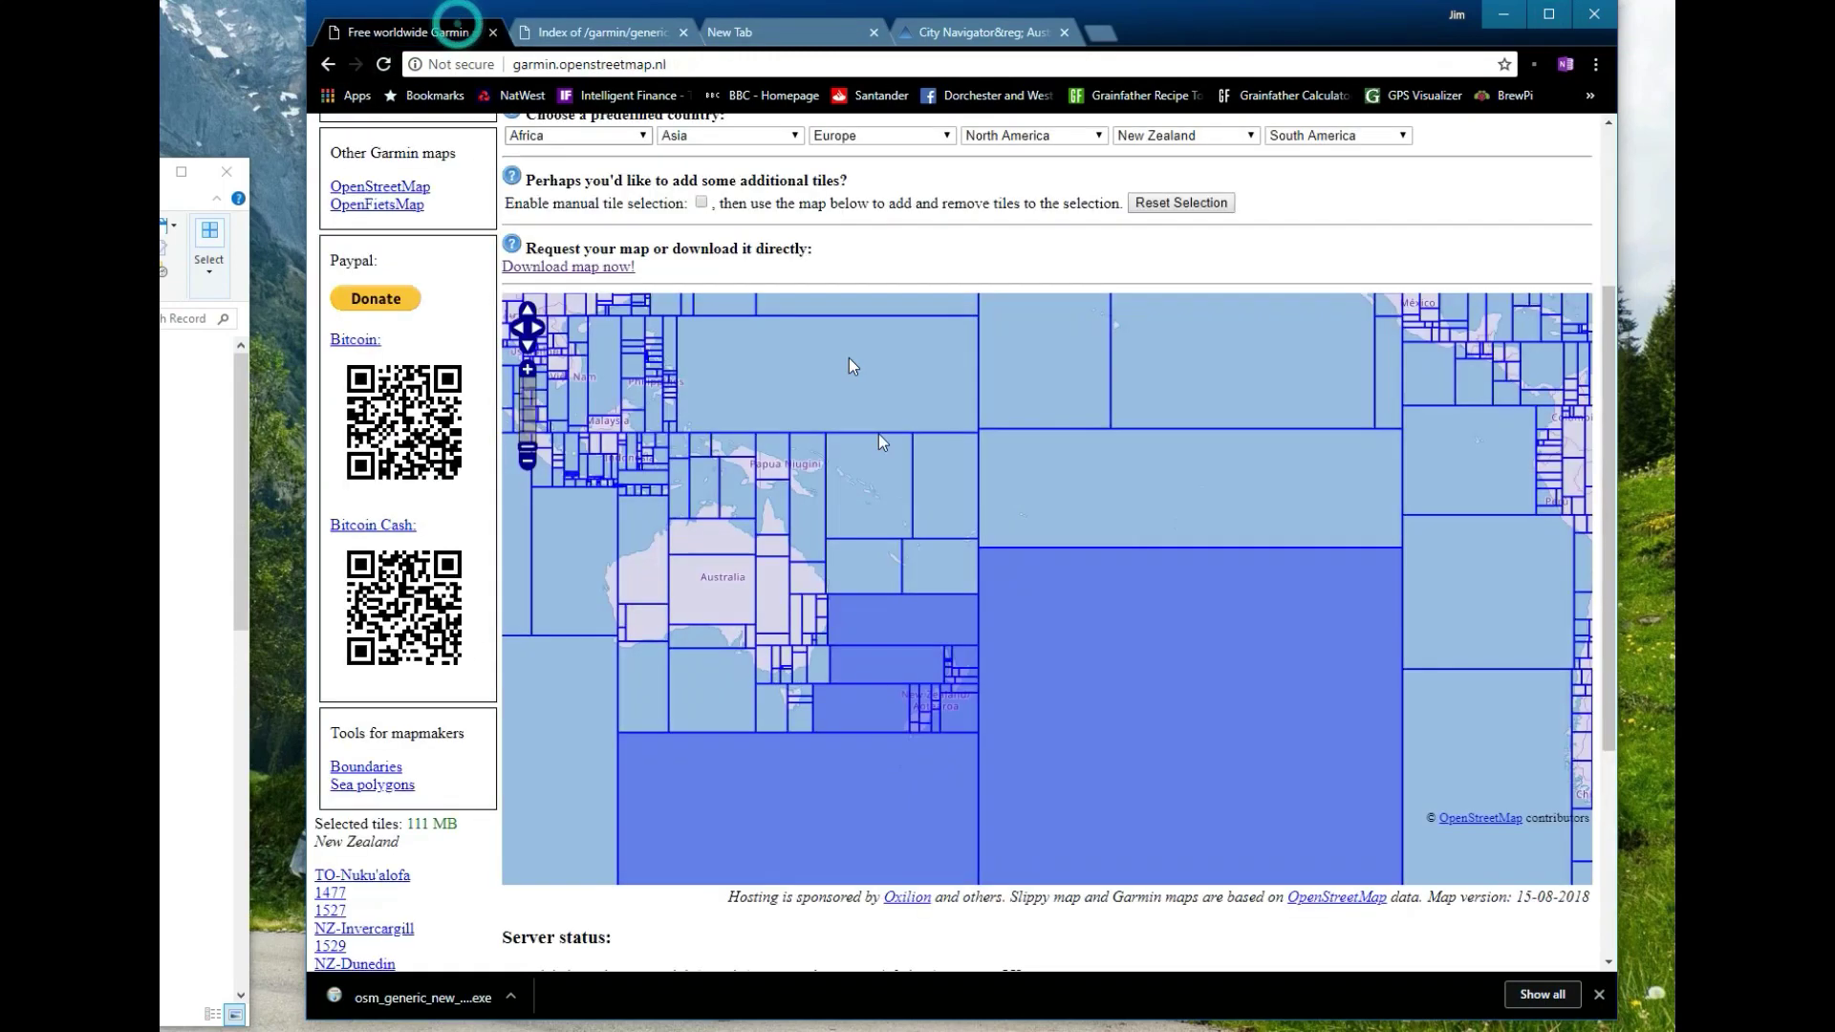
left_click_drag(942, 578, 1141, 692)
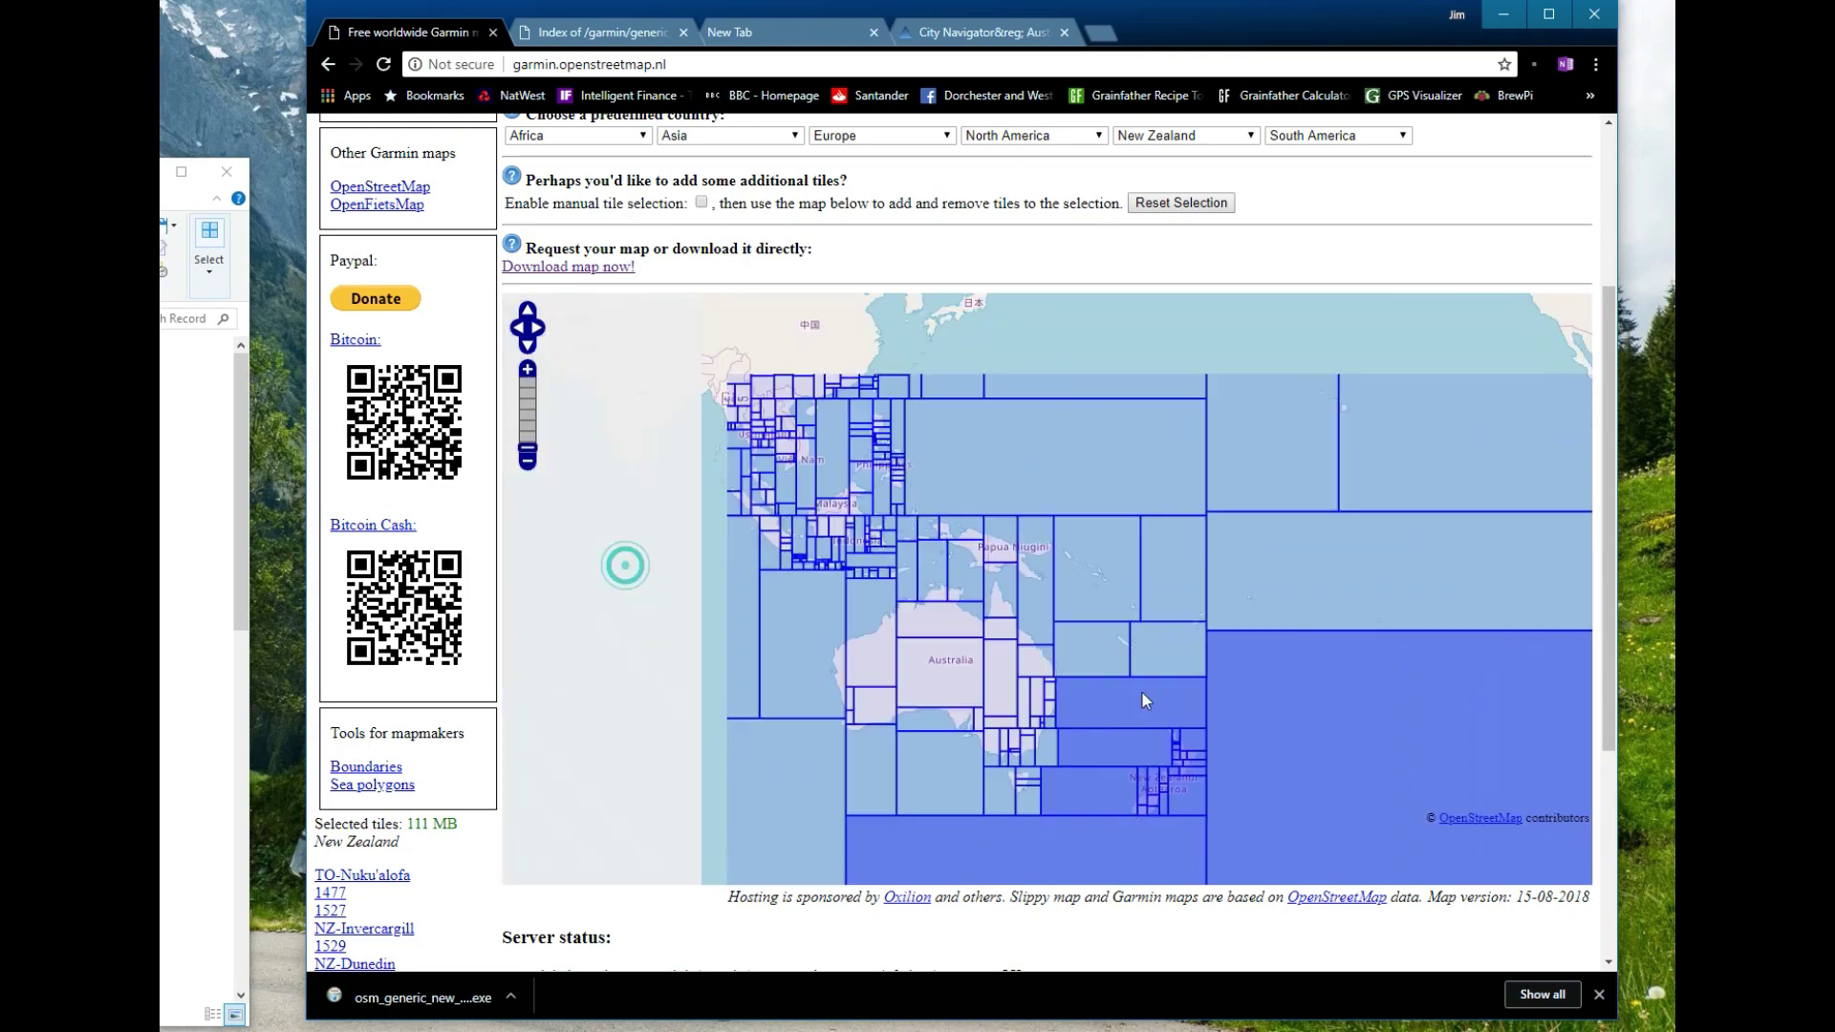
left_click_drag(622, 565, 1078, 622)
left_click_drag(720, 434, 1077, 756)
left_click_drag(899, 544, 1247, 708)
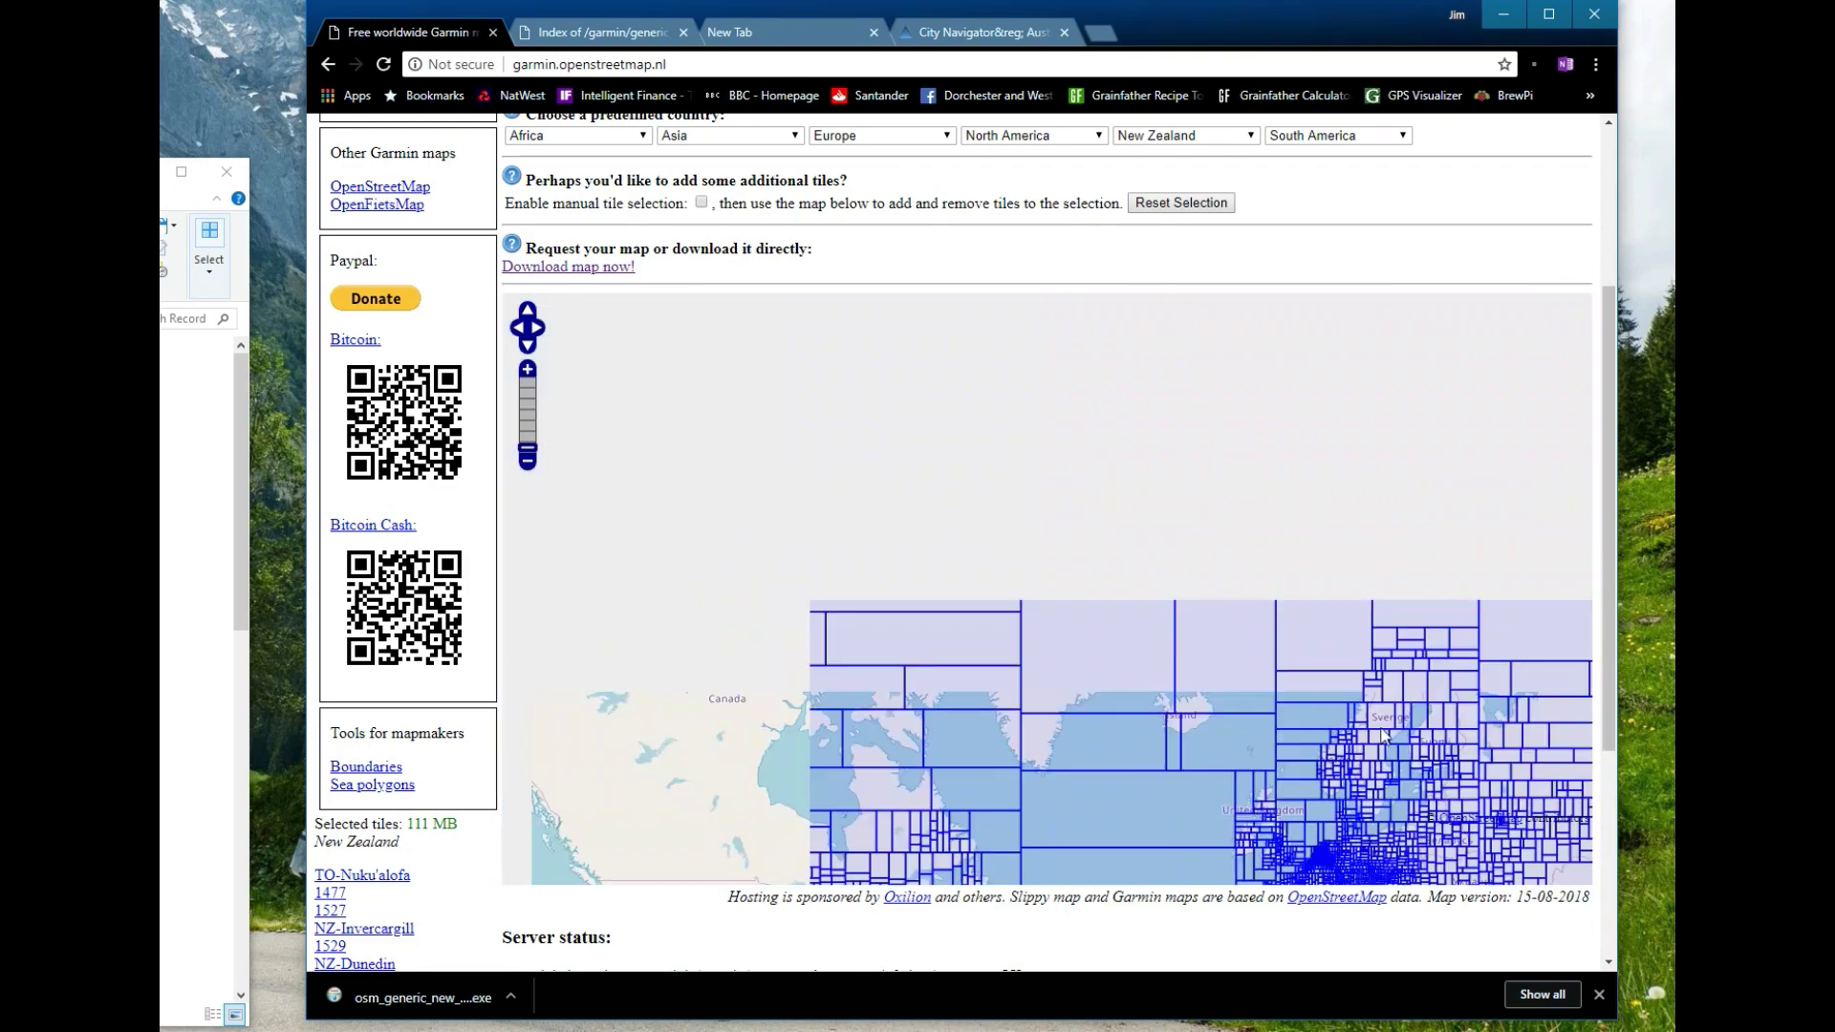
left_click_drag(953, 466, 657, 217)
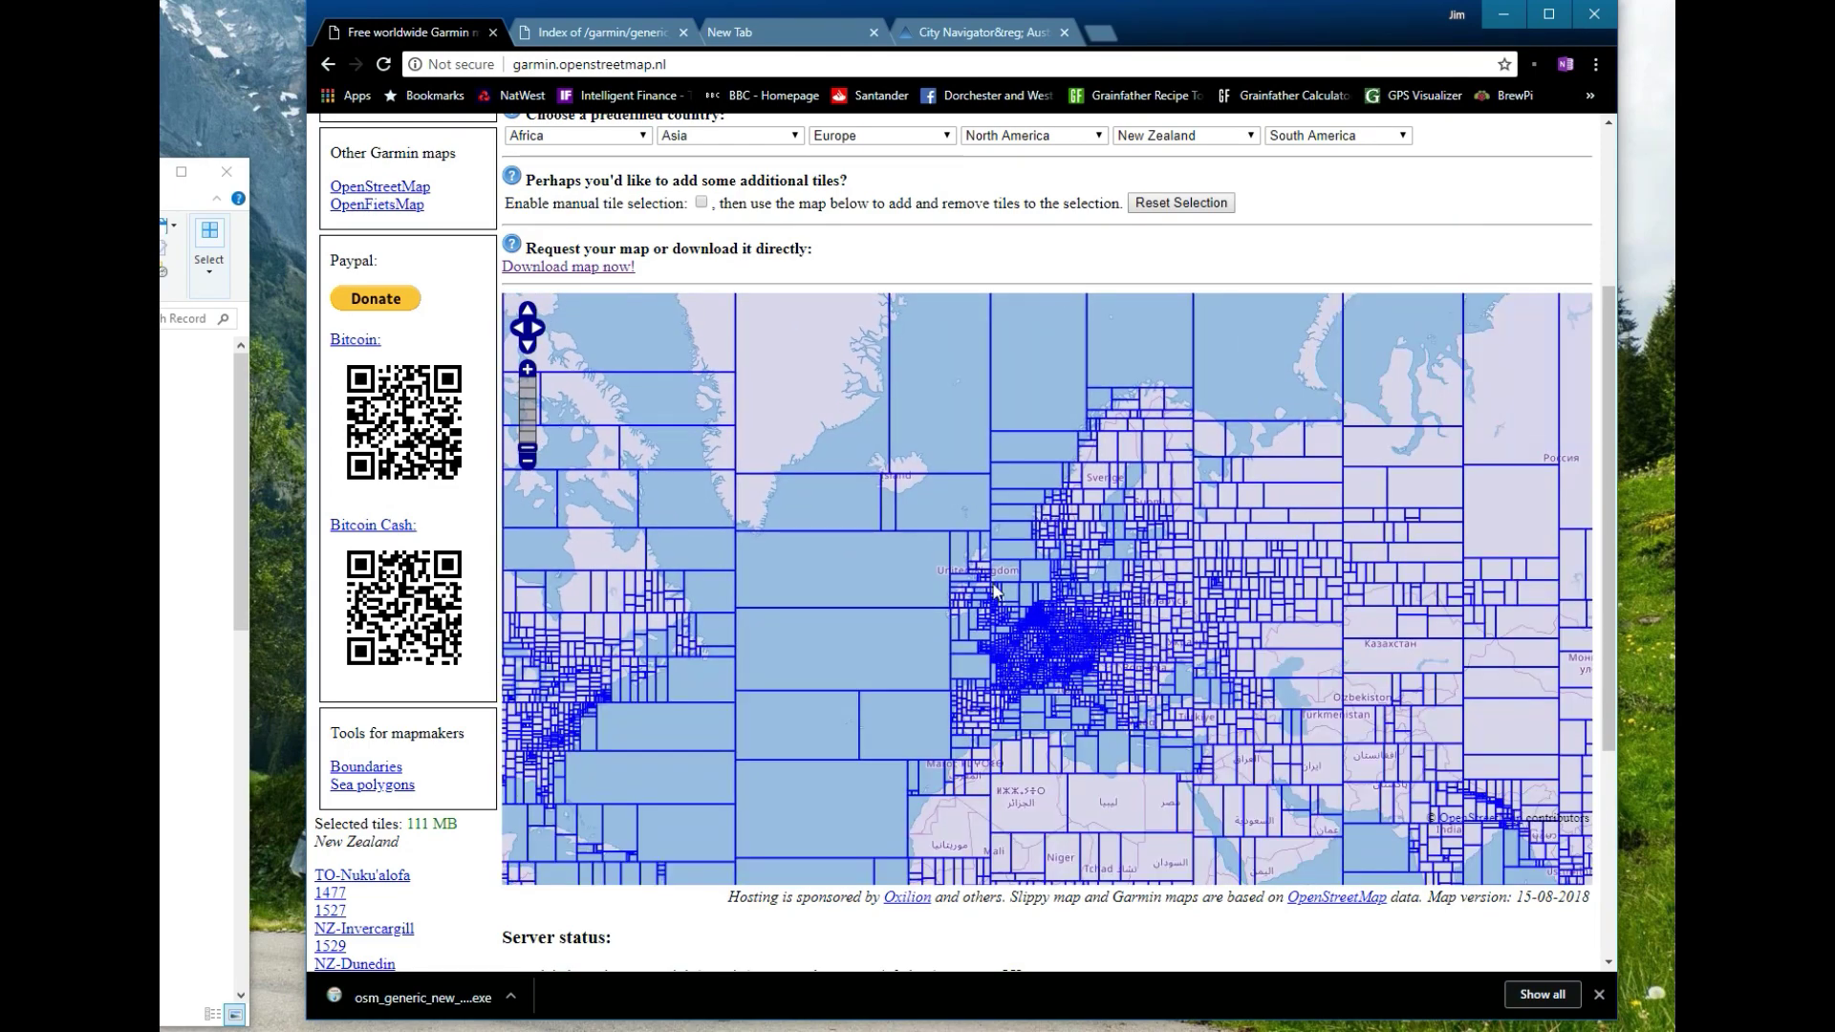
scroll(996, 642, "up", 1)
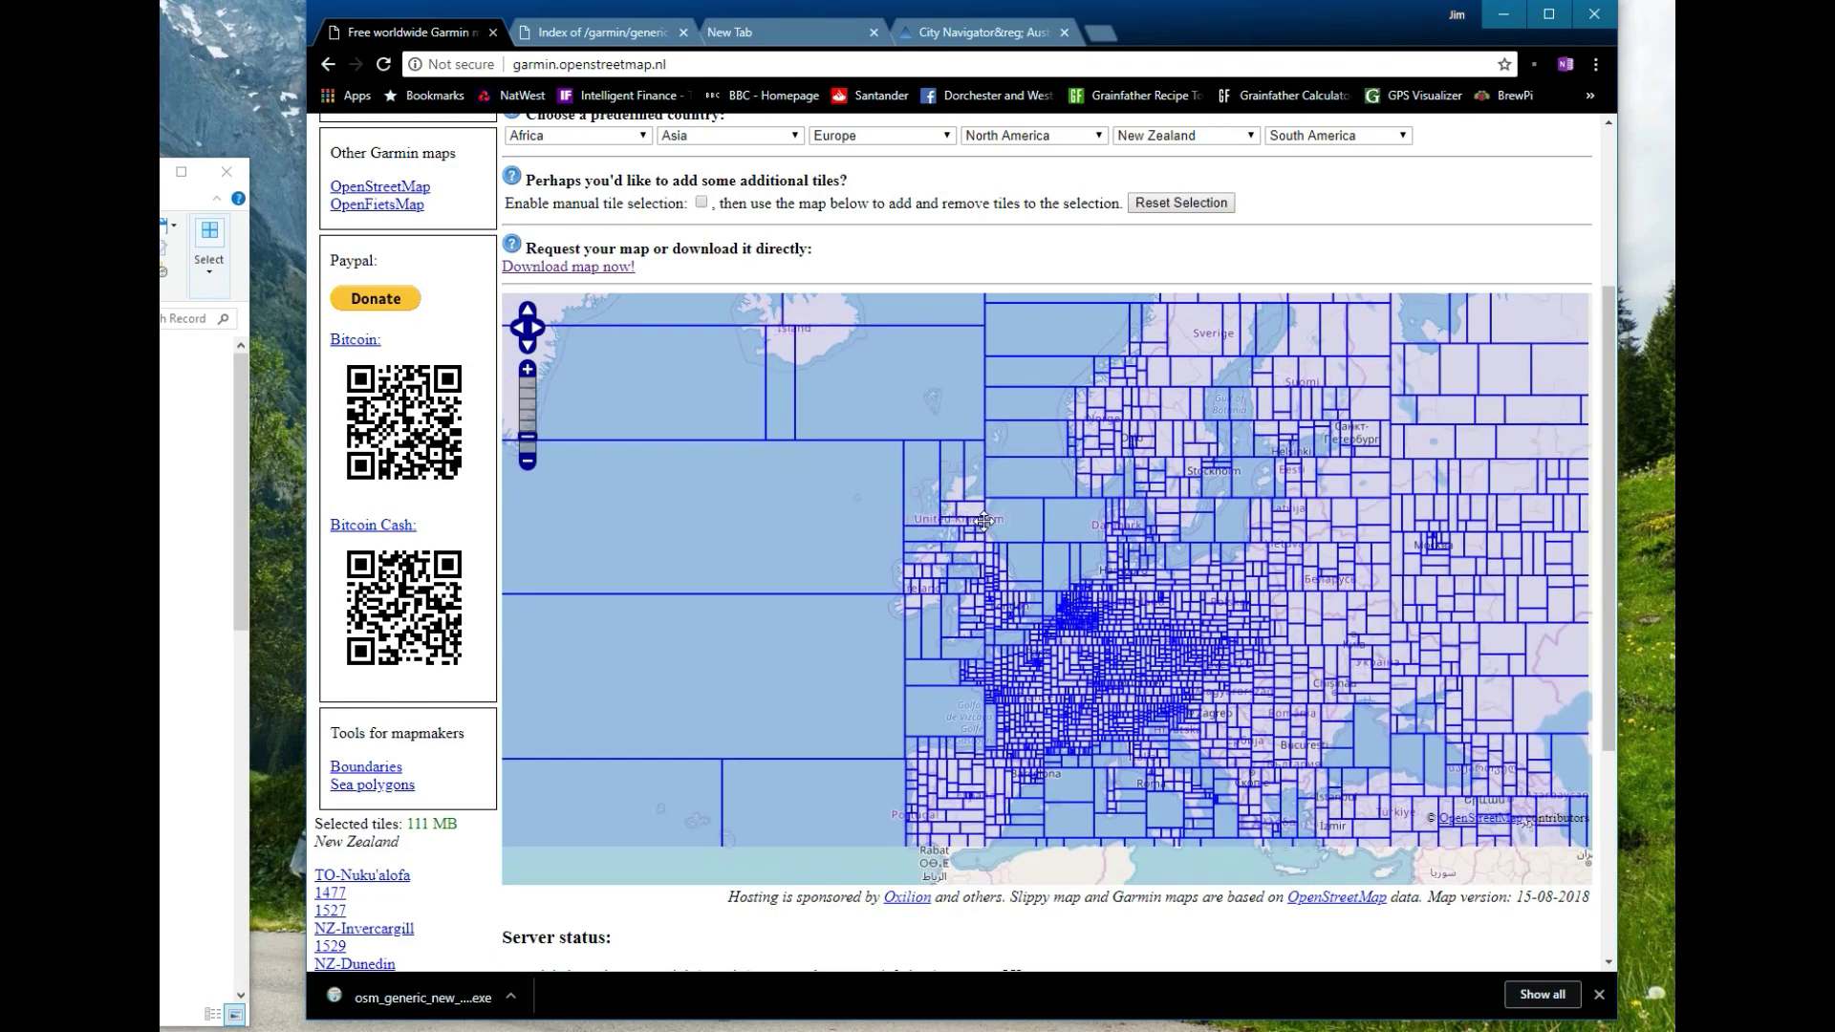
left_click_drag(996, 642, 979, 536)
scroll(977, 534, "up", 2)
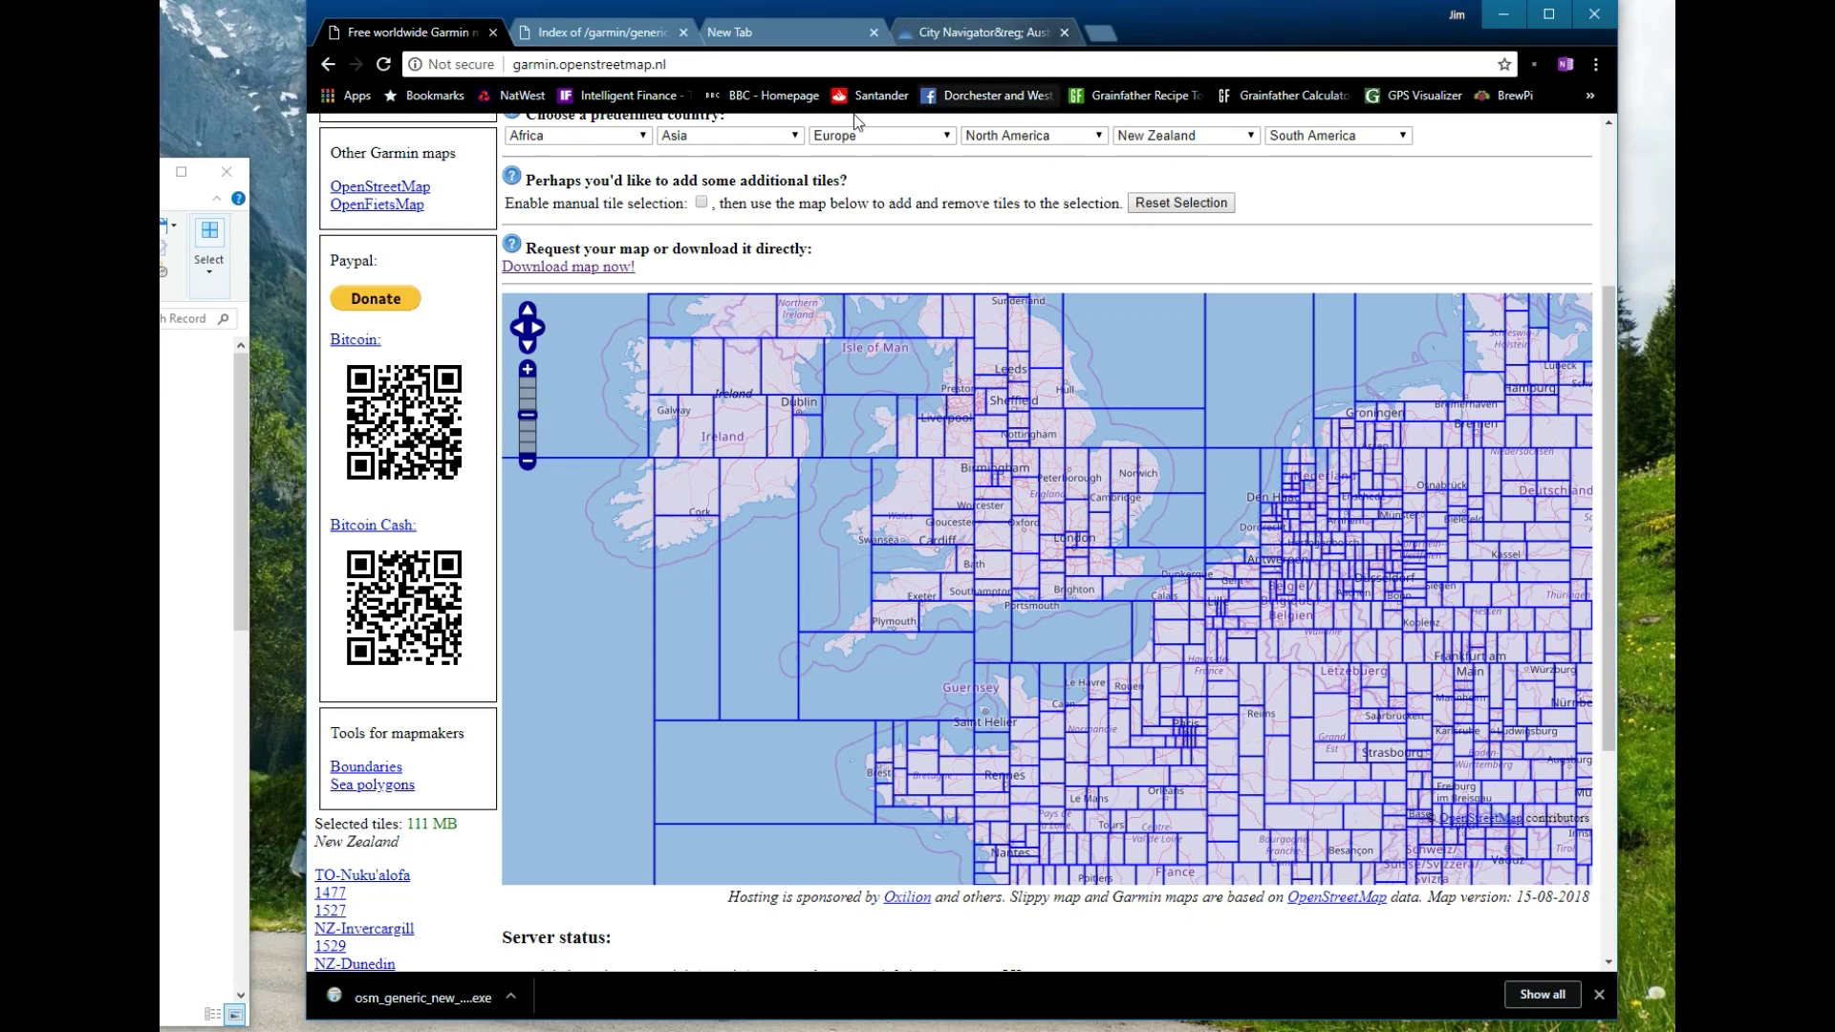
Choose United Kingdom from the Europe country list.
left_click(946, 137)
scroll(935, 287, "down", 7)
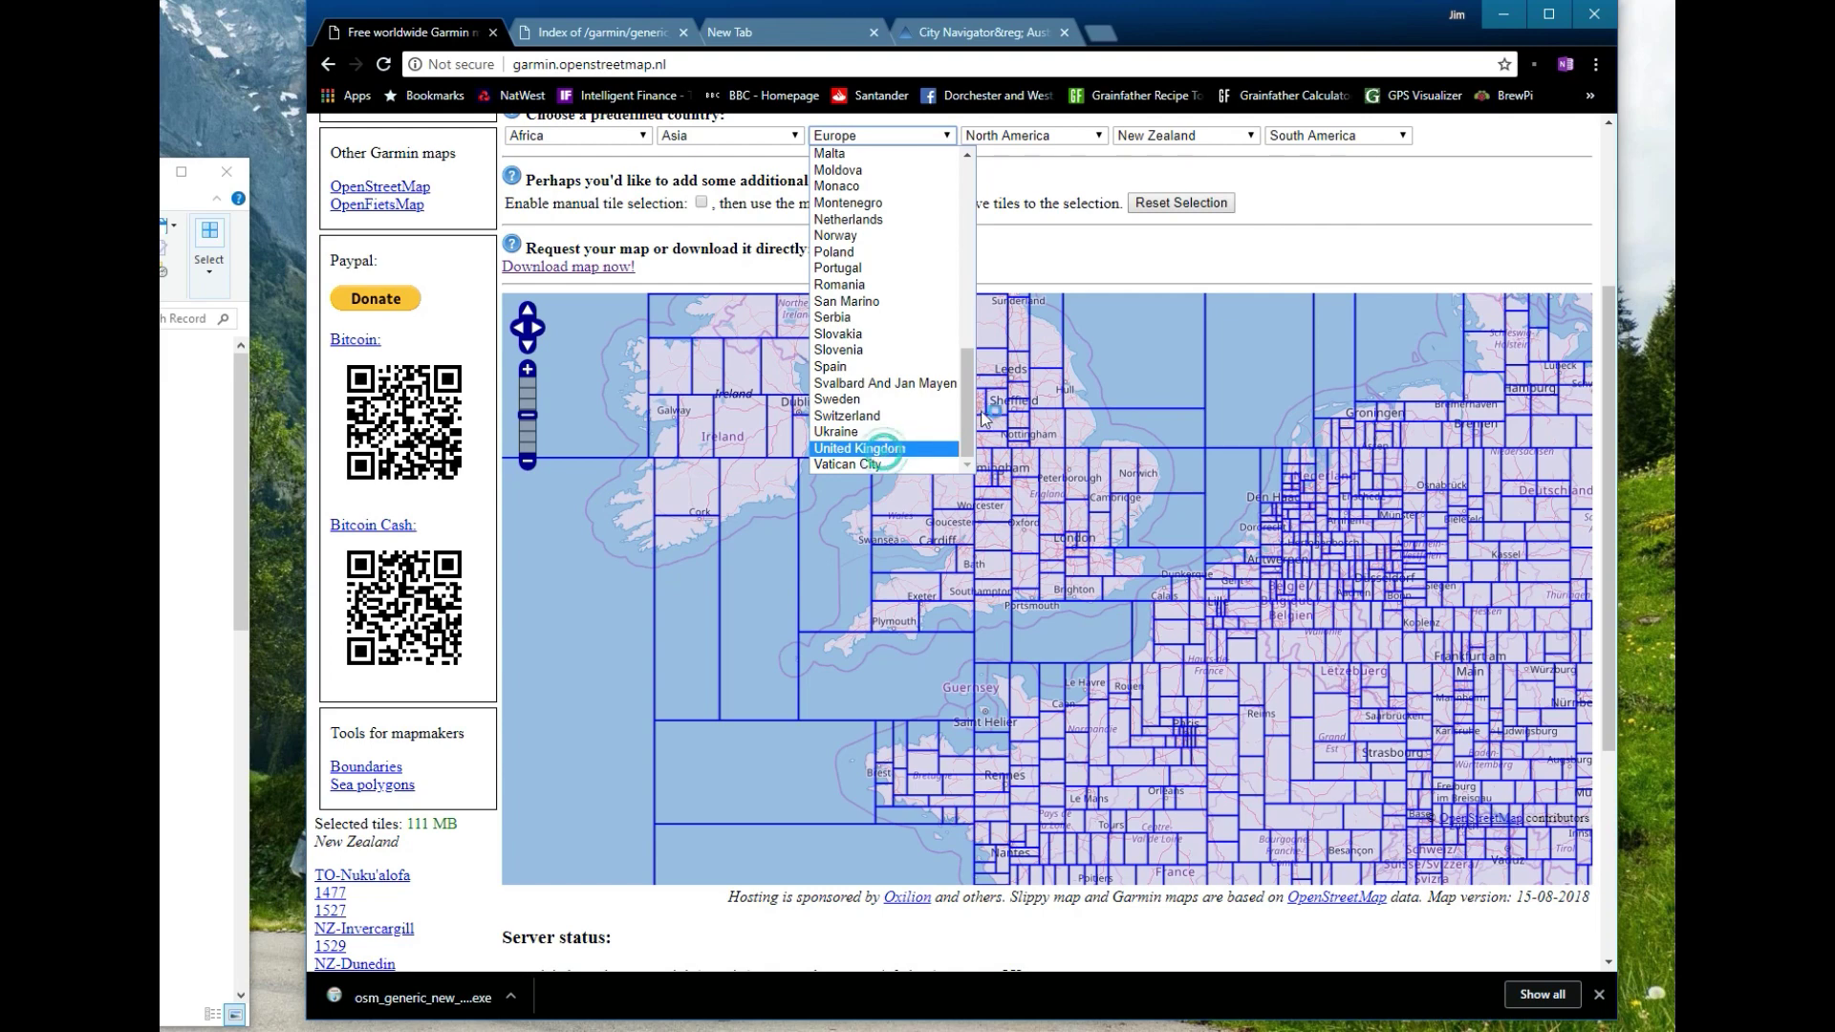
left_click(860, 448)
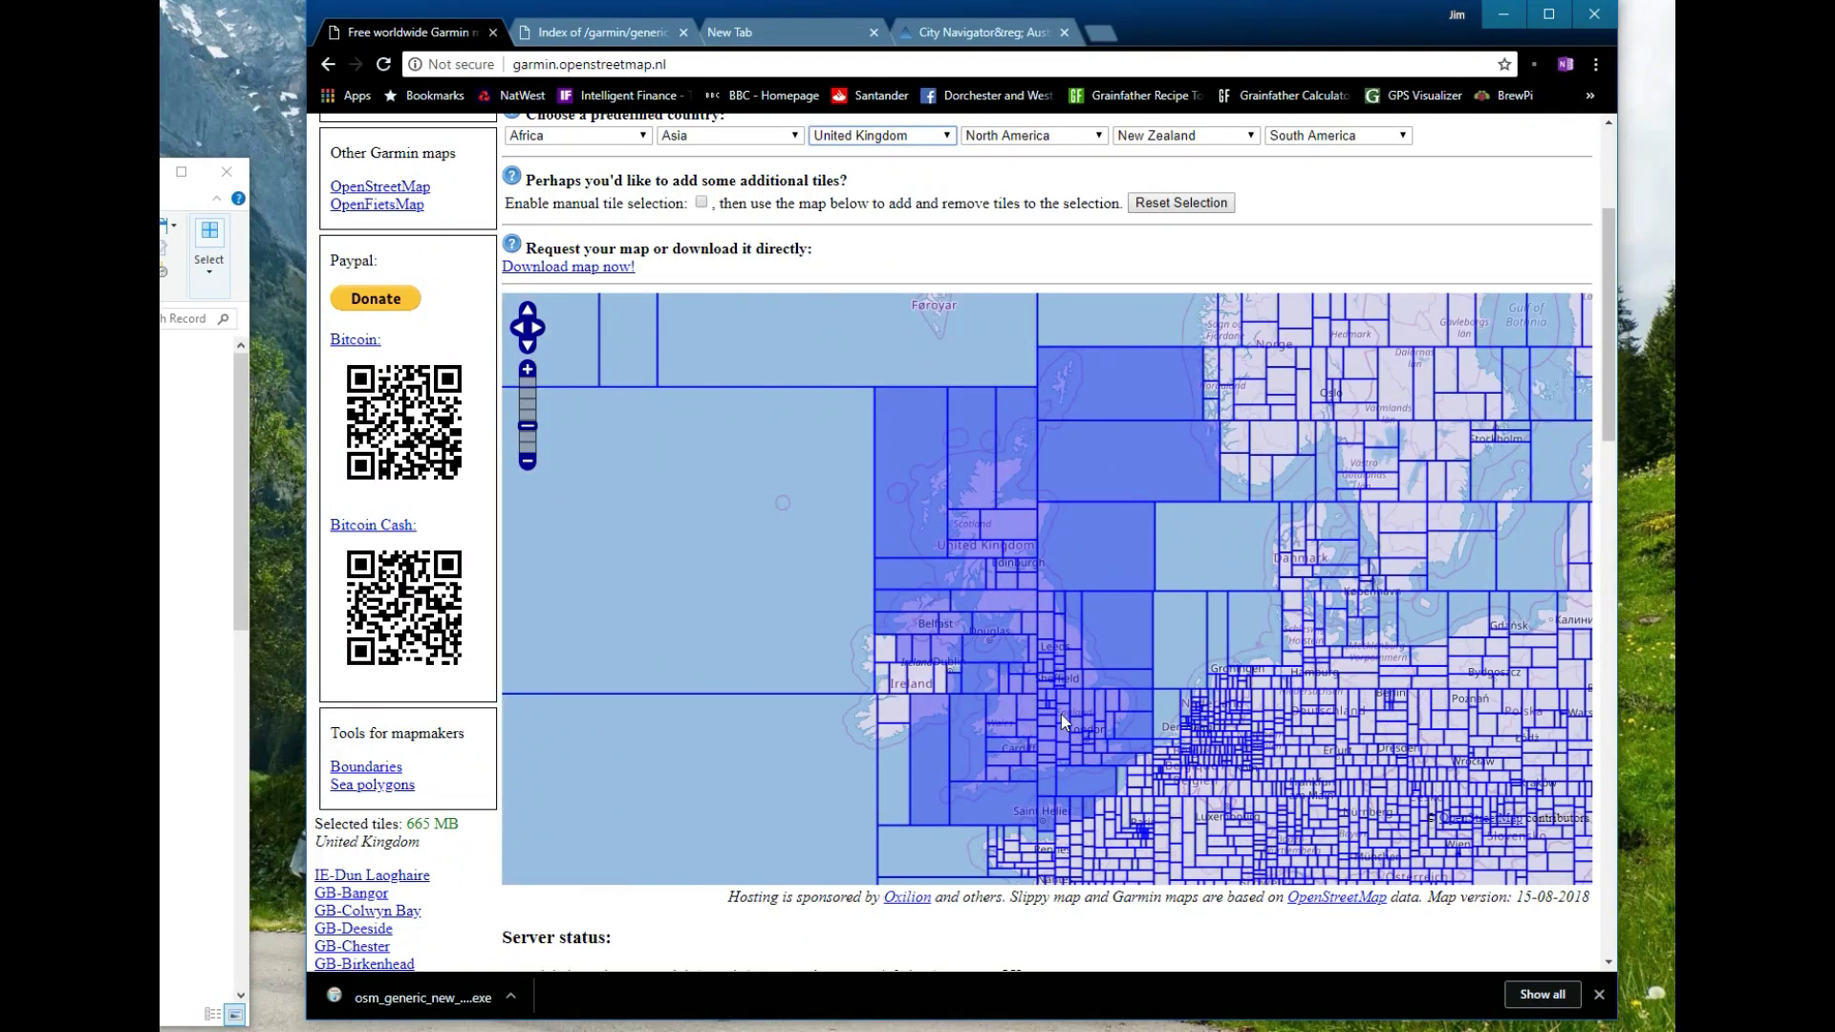